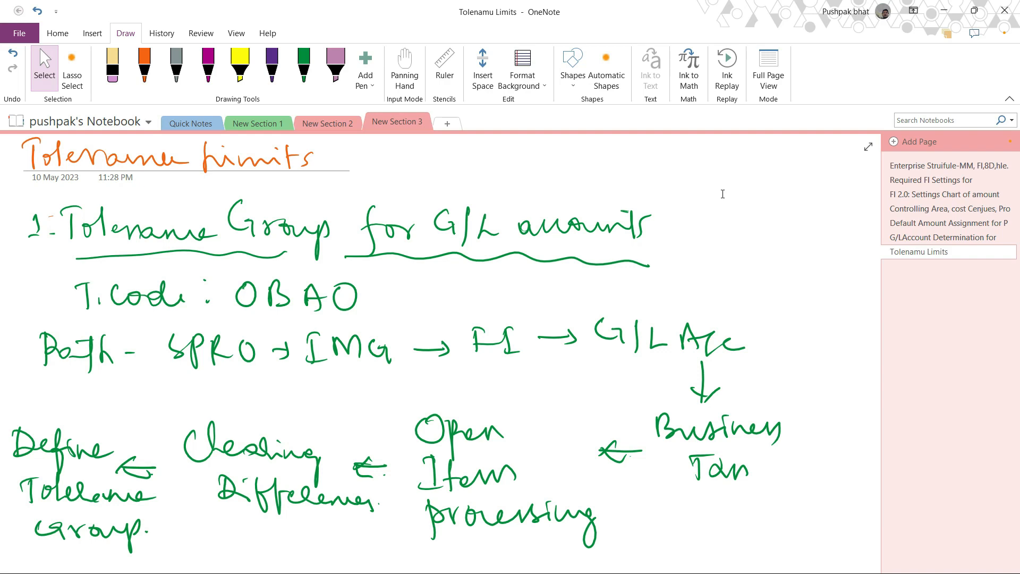
Review the handwritten notes on tolerance limits for G/L accounts, employees, and customers and vendors.
scroll(722, 194, "down", 10)
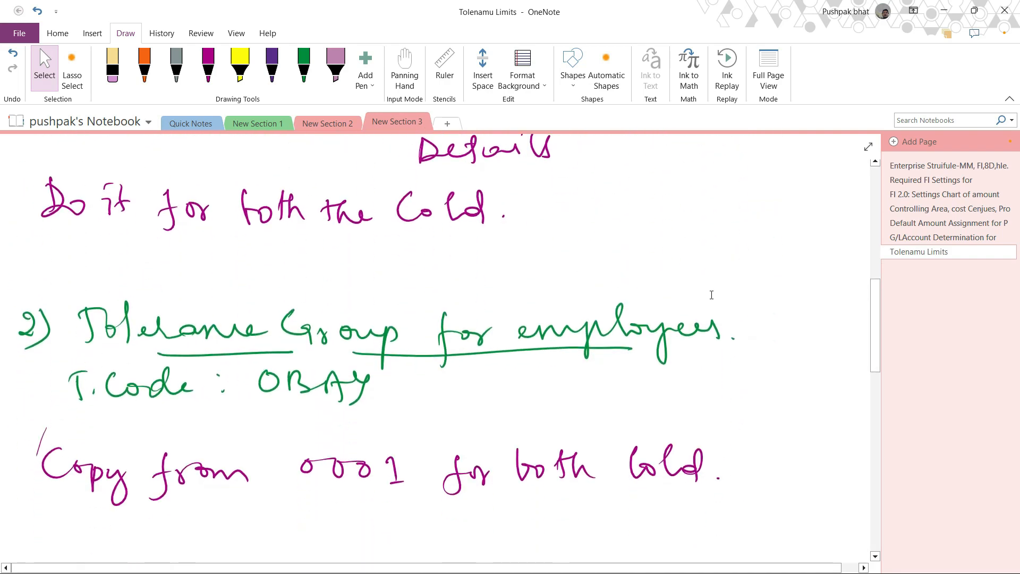
scroll(499, 341, "down", 5)
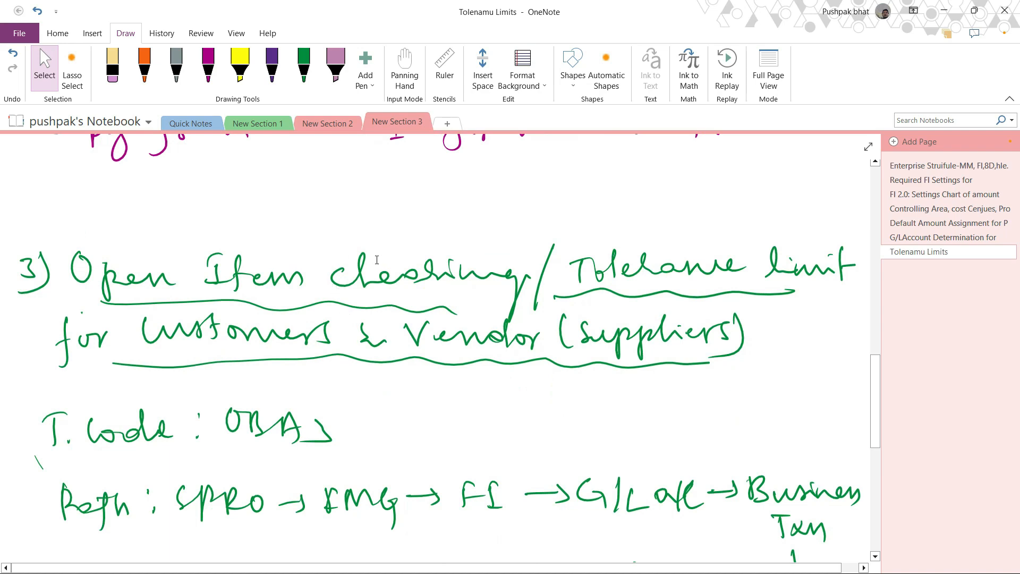
scroll(384, 264, "down", 3)
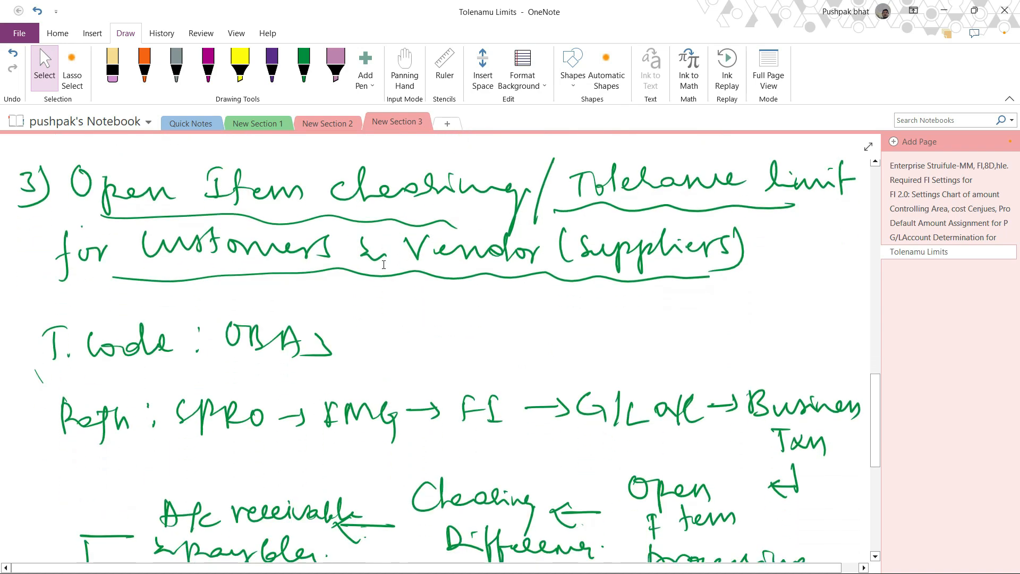
scroll(352, 333, "down", 3)
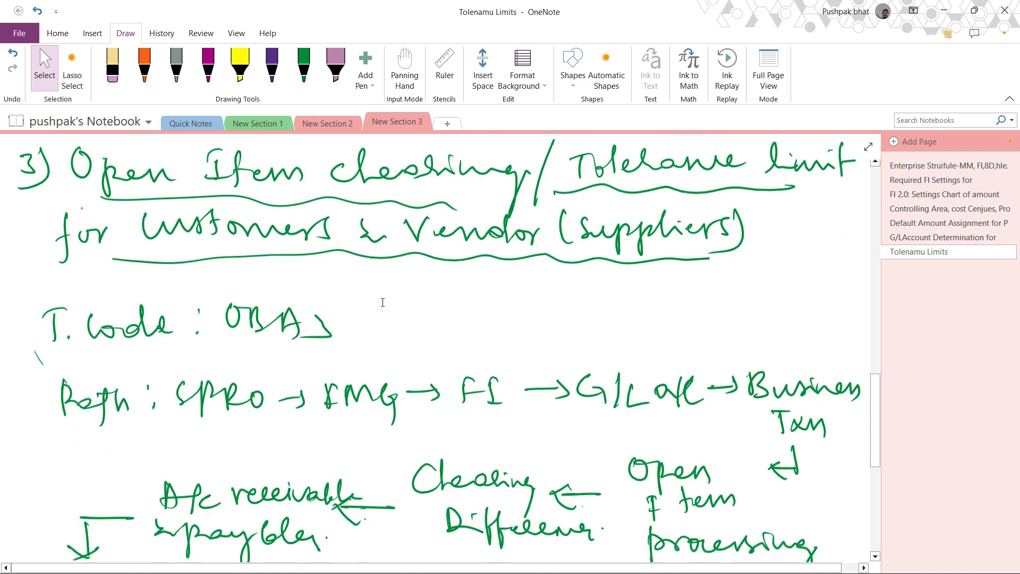
scroll(384, 296, "down", 10)
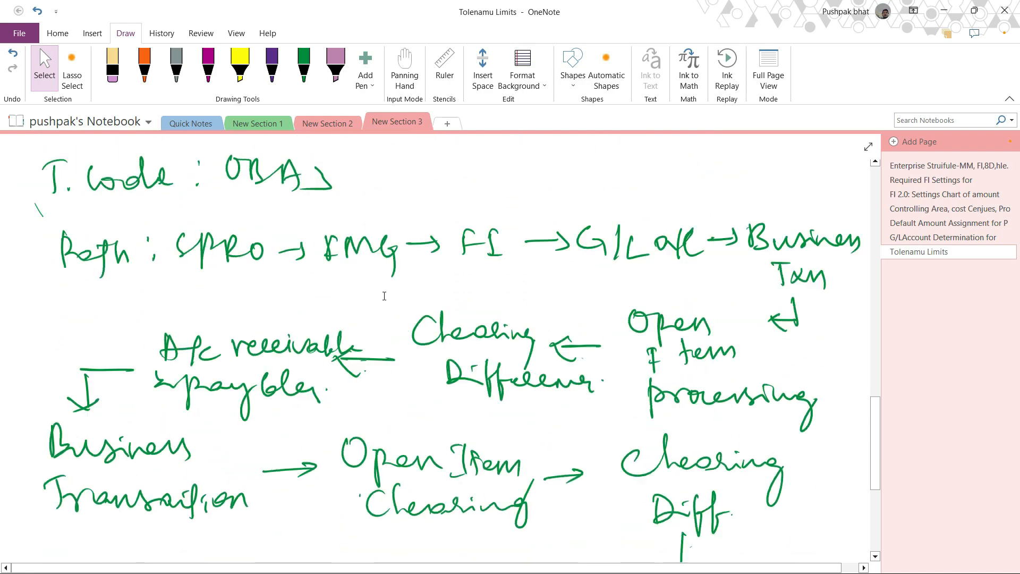
scroll(384, 296, "up", 20)
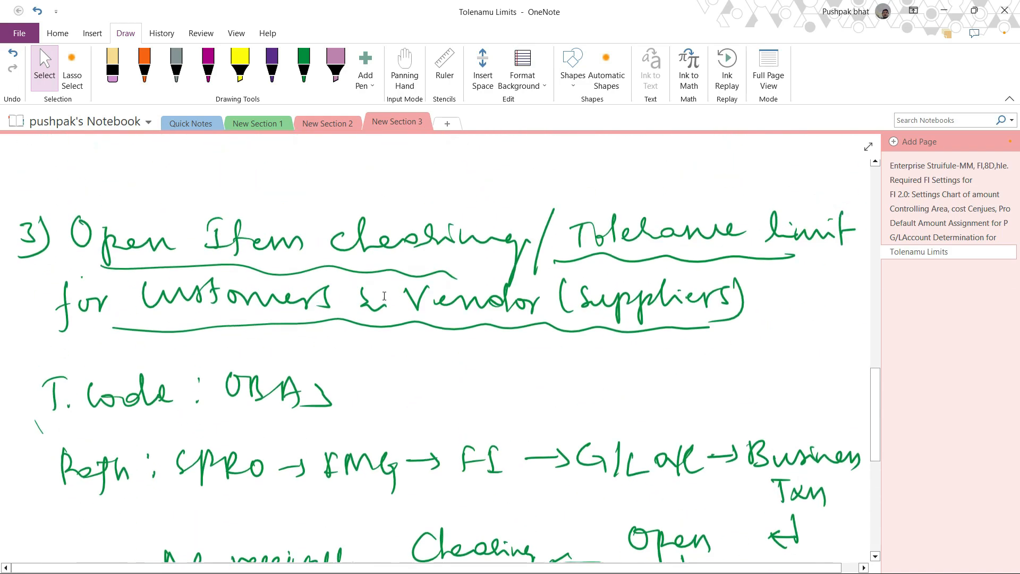
scroll(384, 296, "up", 20)
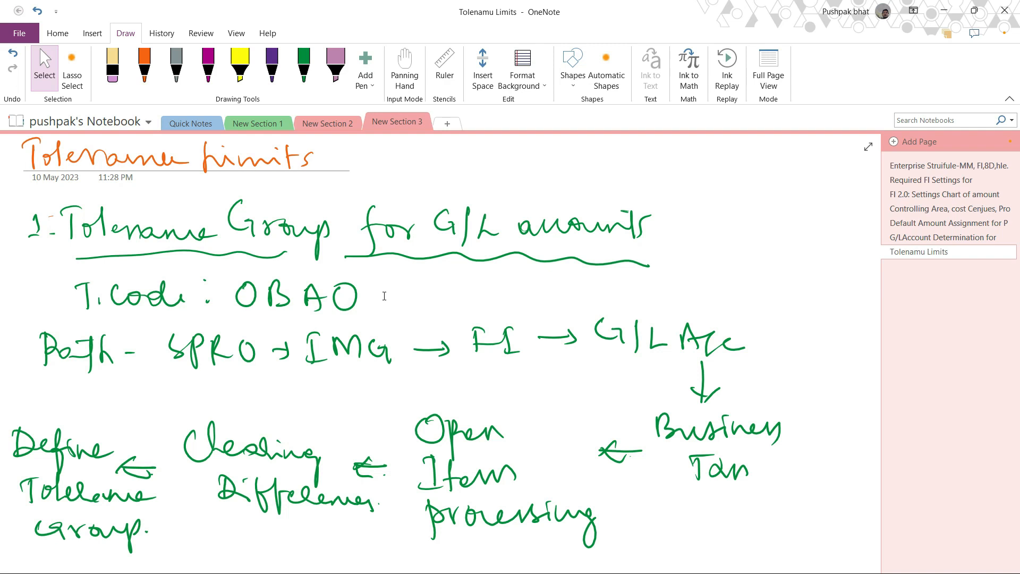
Underline the transaction code OBA0 in orange ink, slash its final zero, and underline SPRO in the path line.
left_click(304, 67)
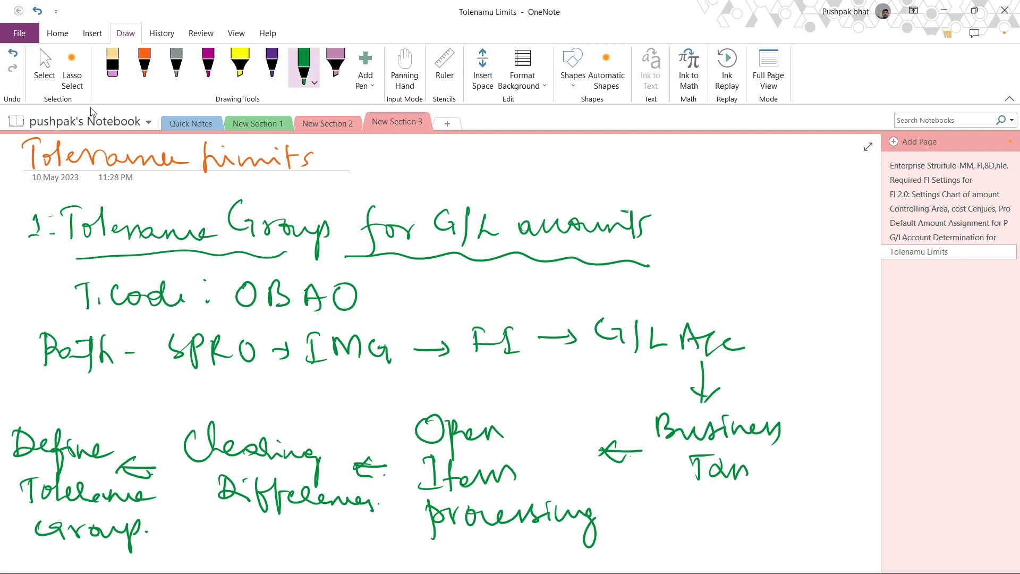
left_click(148, 61)
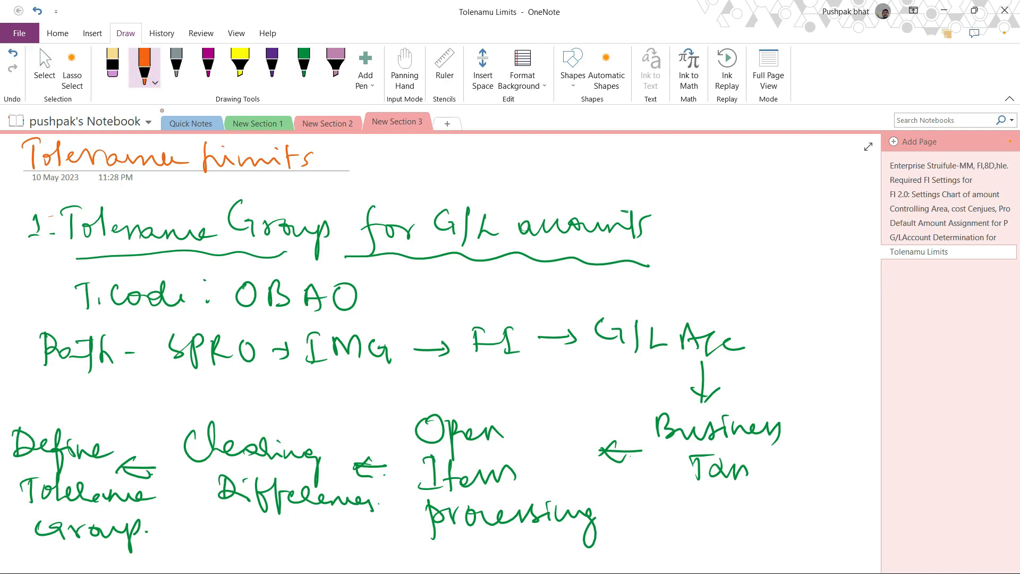
mouse_move(234, 323)
left_mouse_down()
mouse_move(321, 319)
mouse_move(353, 306)
left_mouse_up()
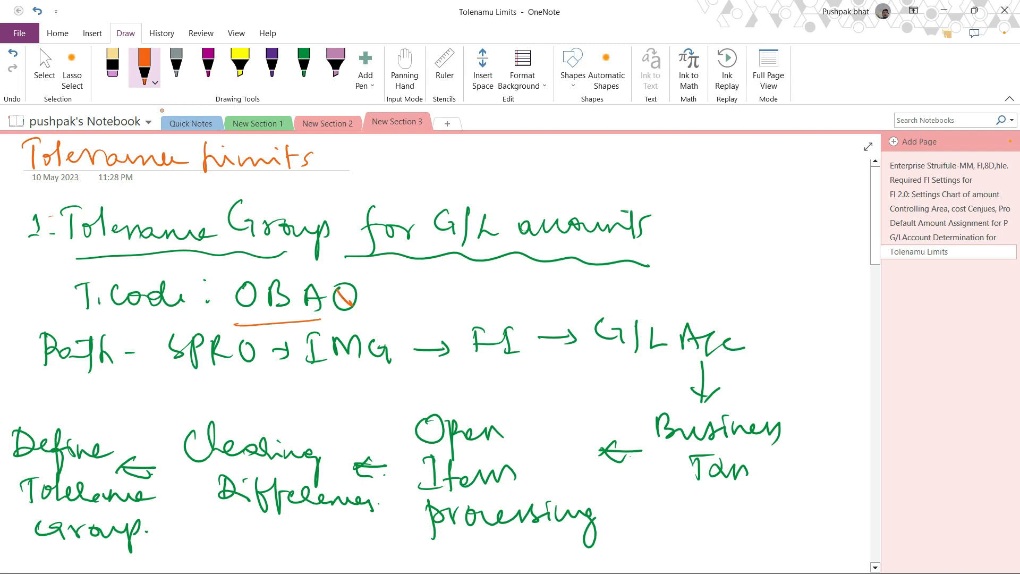
left_click_drag(183, 377, 235, 375)
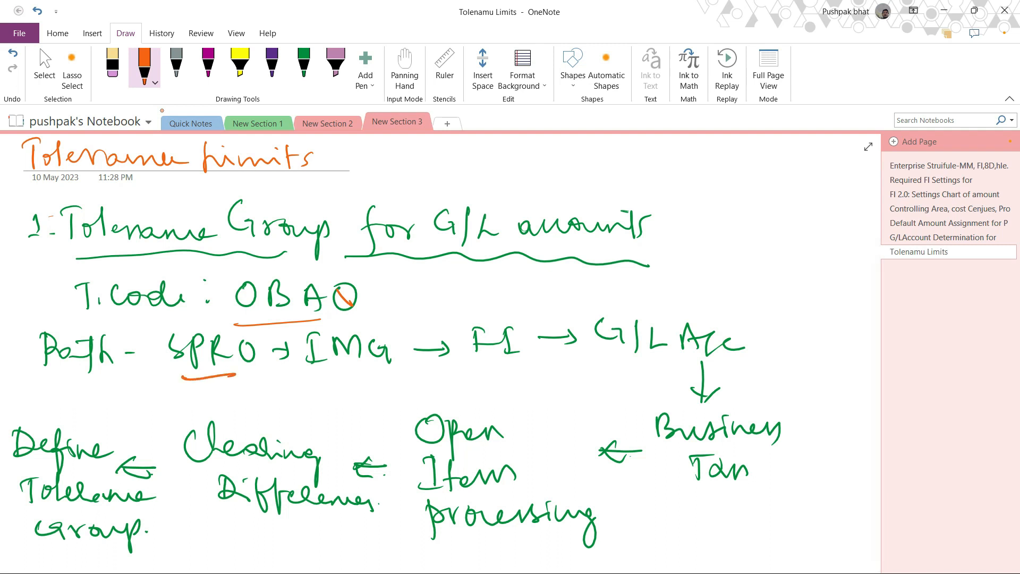
left_click(40, 51)
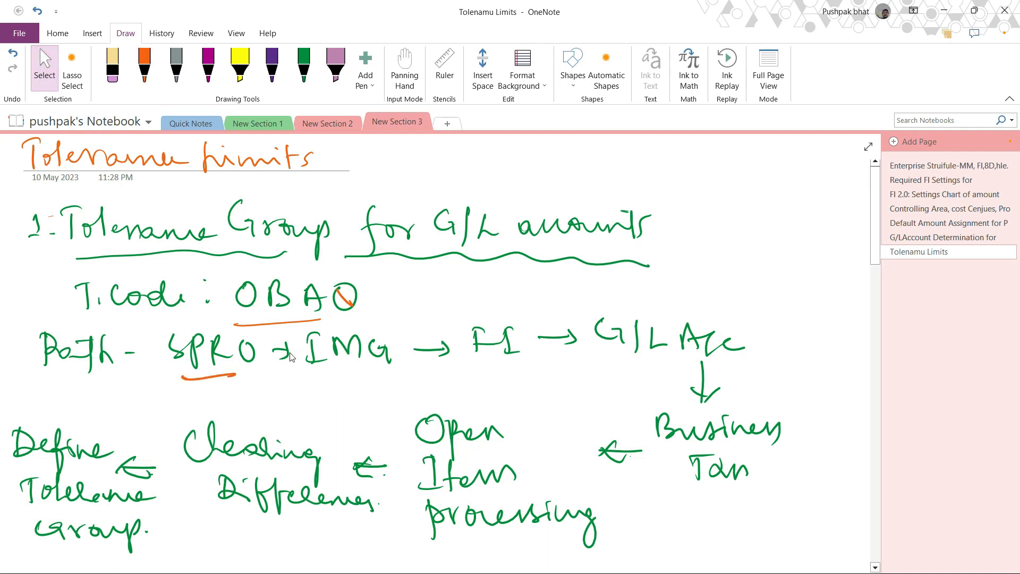
scroll(291, 356, "down", 3)
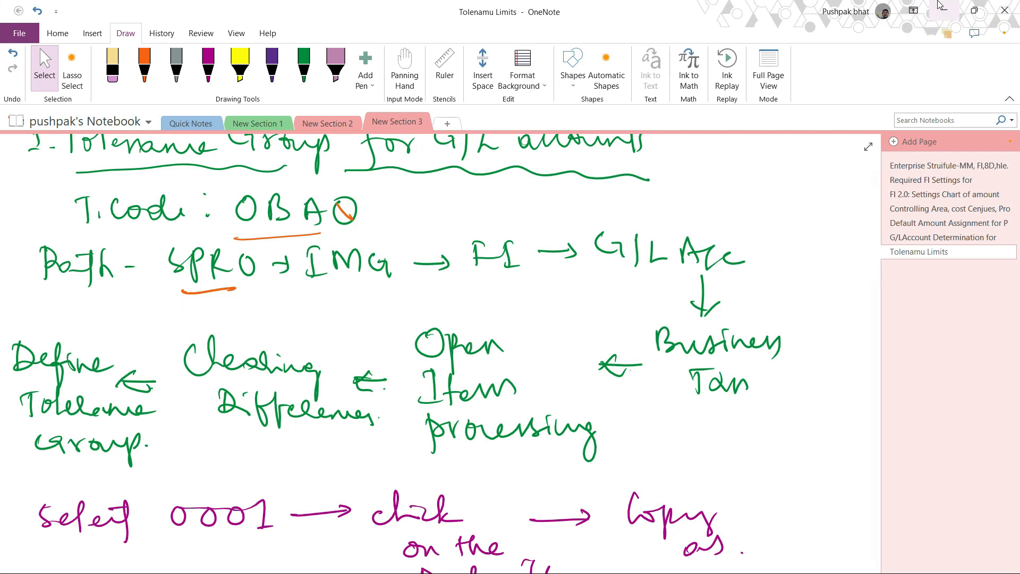
Switch to the SAP session and open the SAP Reference IMG through transaction SPRO.
left_click(944, 10)
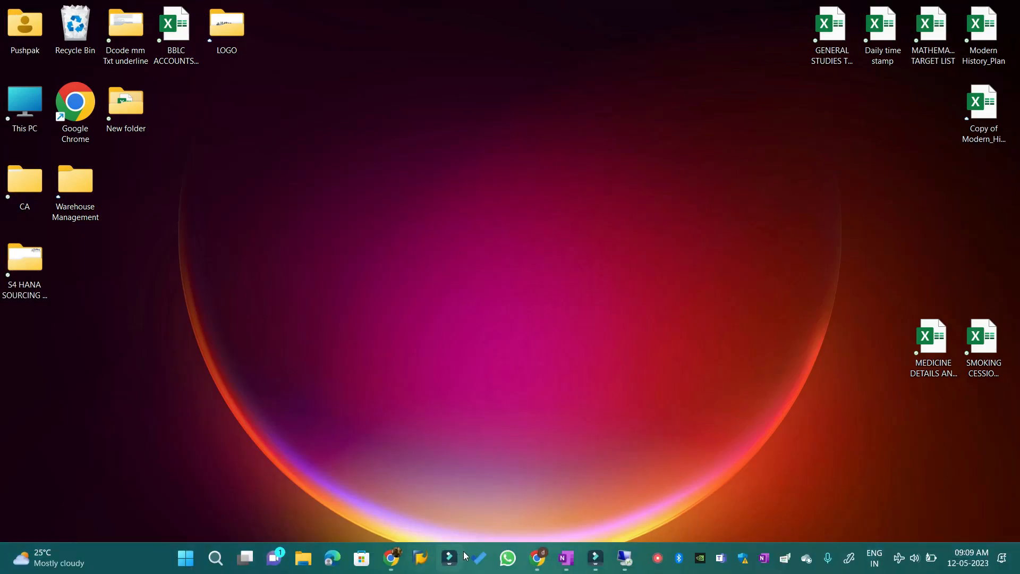
left_click(625, 558)
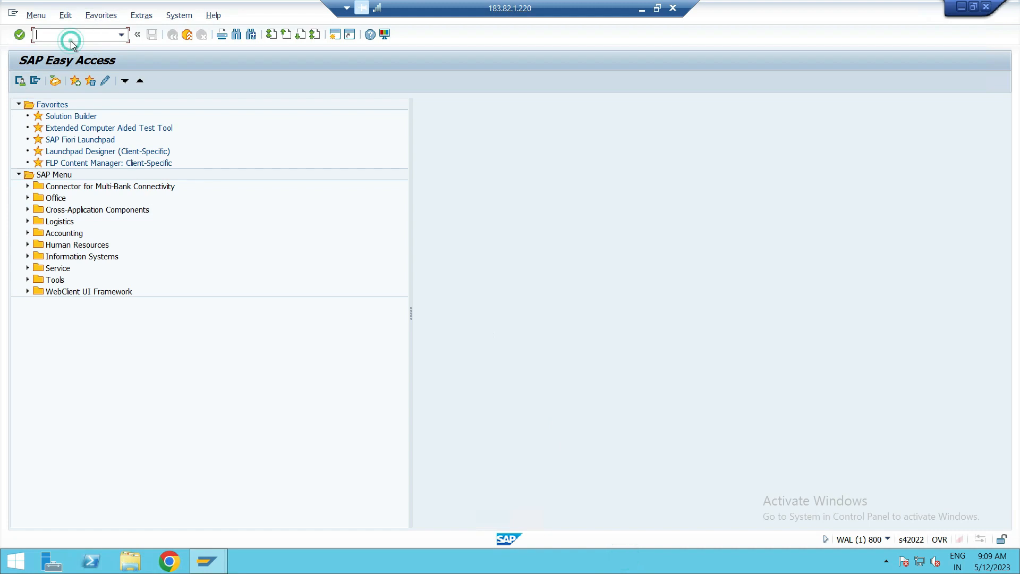
type("spro")
key("Return")
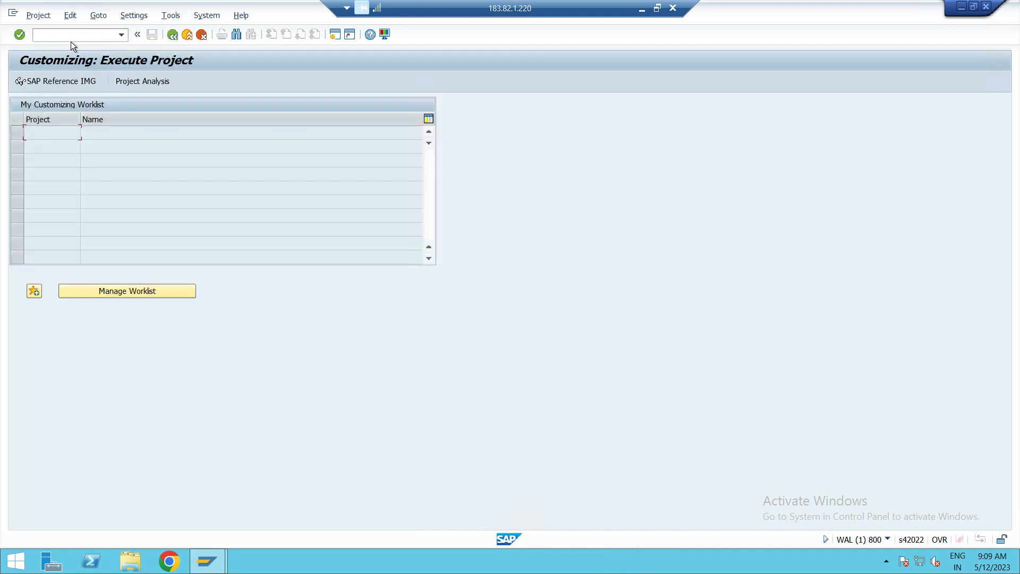
left_click(76, 79)
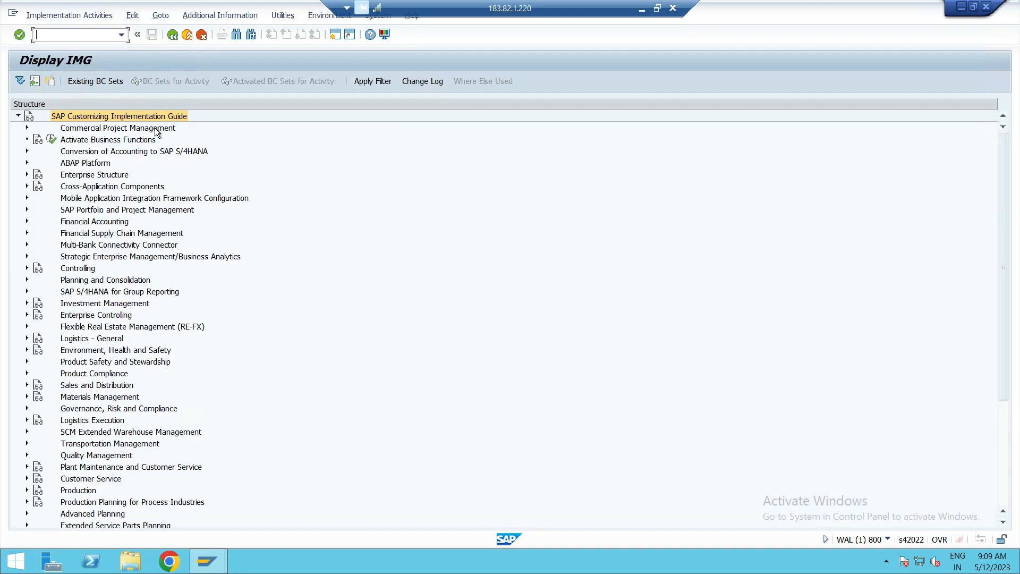
Expand Financial Accounting, General Ledger Accounting and Business Transactions in the IMG structure.
left_click(27, 221)
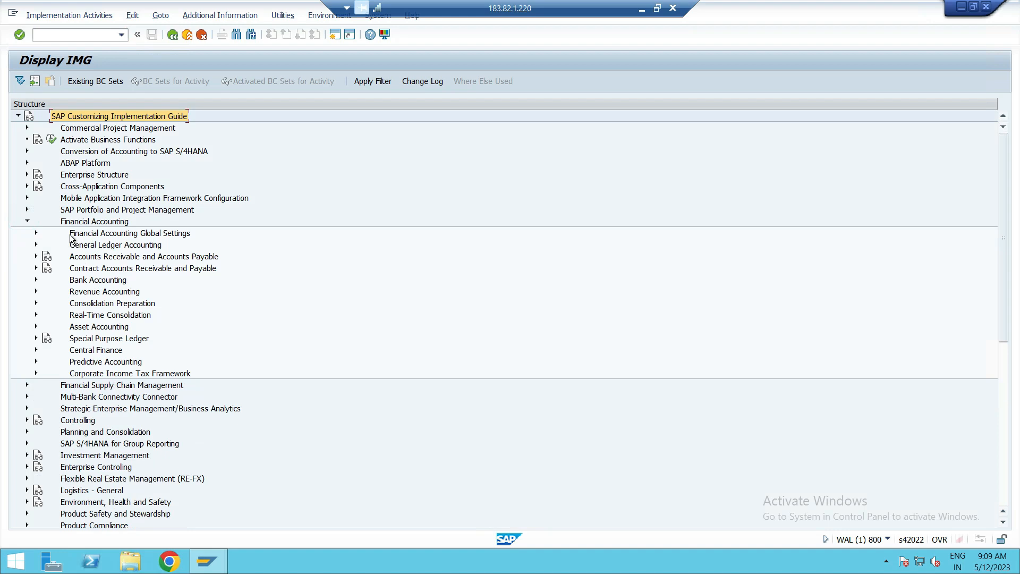
left_click(86, 245)
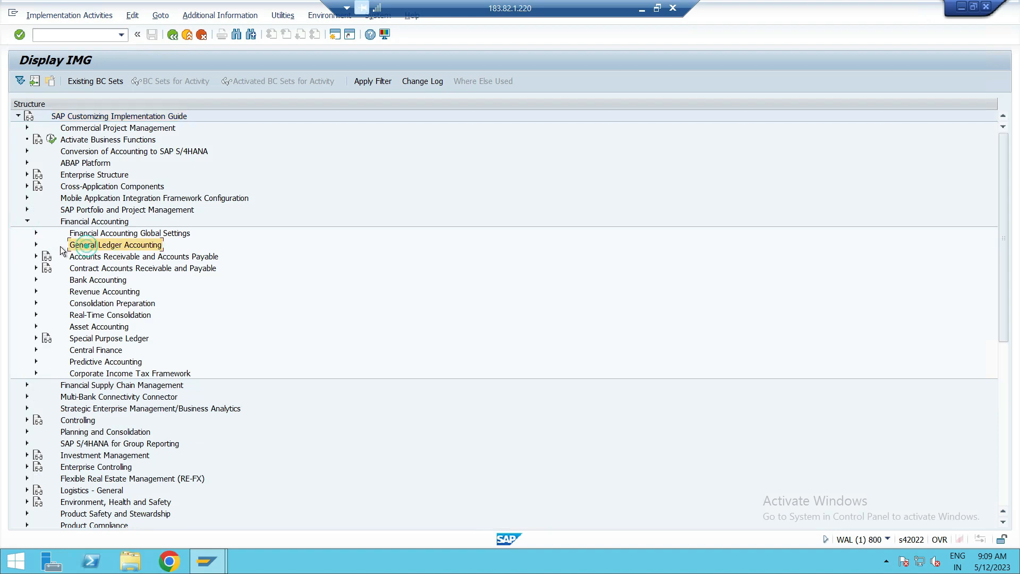
left_click(36, 244)
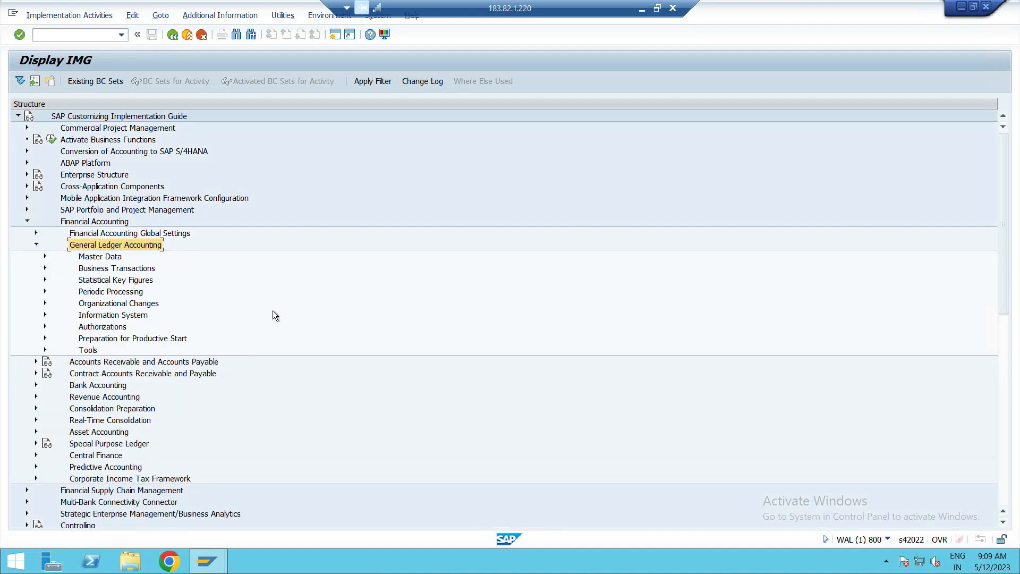
left_click(87, 269)
left_click(45, 268)
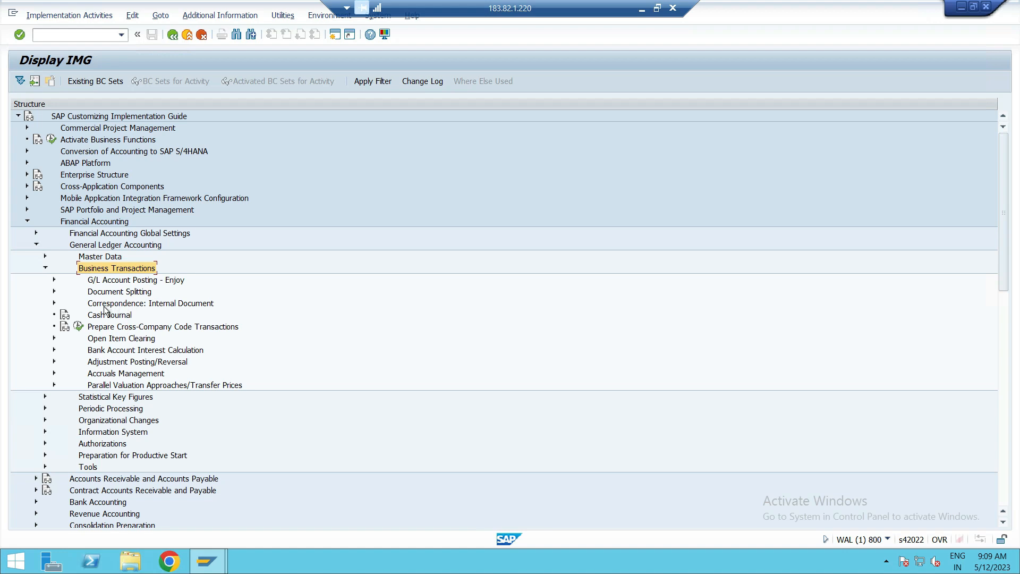
Expand Open Item Clearing and its Clearing Differences node under Business Transactions.
left_click(109, 338)
left_click(55, 338)
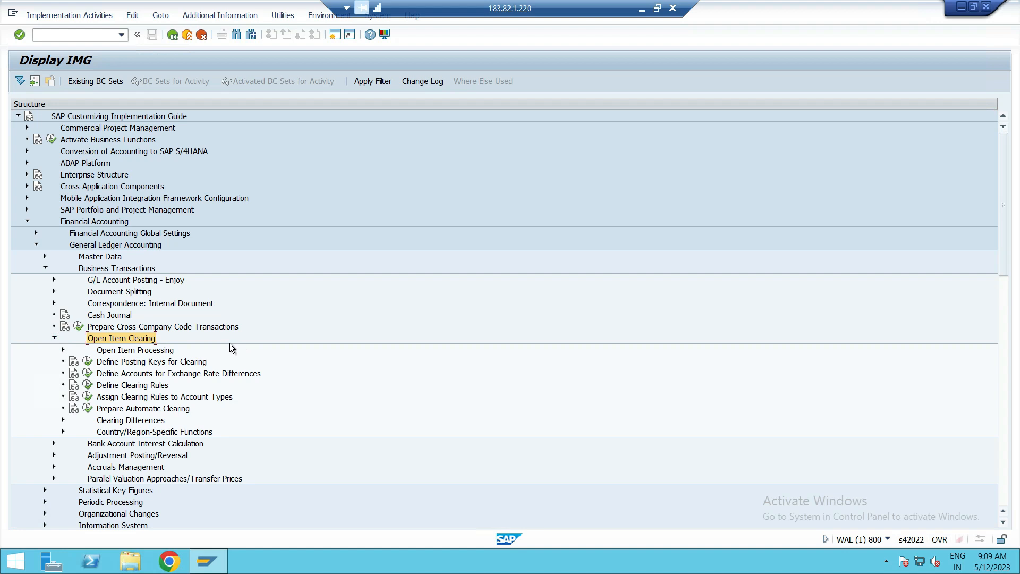
left_click(98, 420)
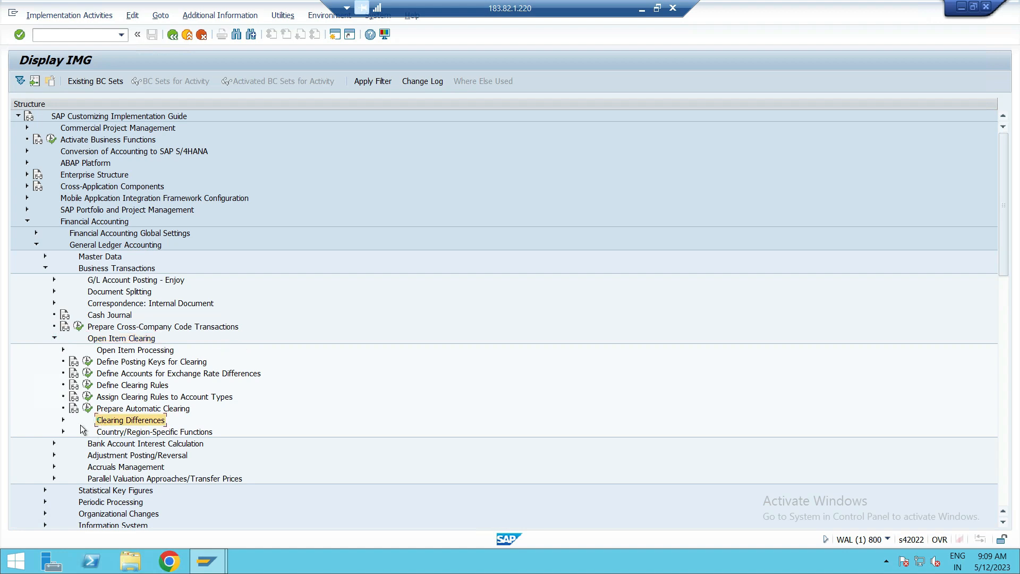
left_click(63, 420)
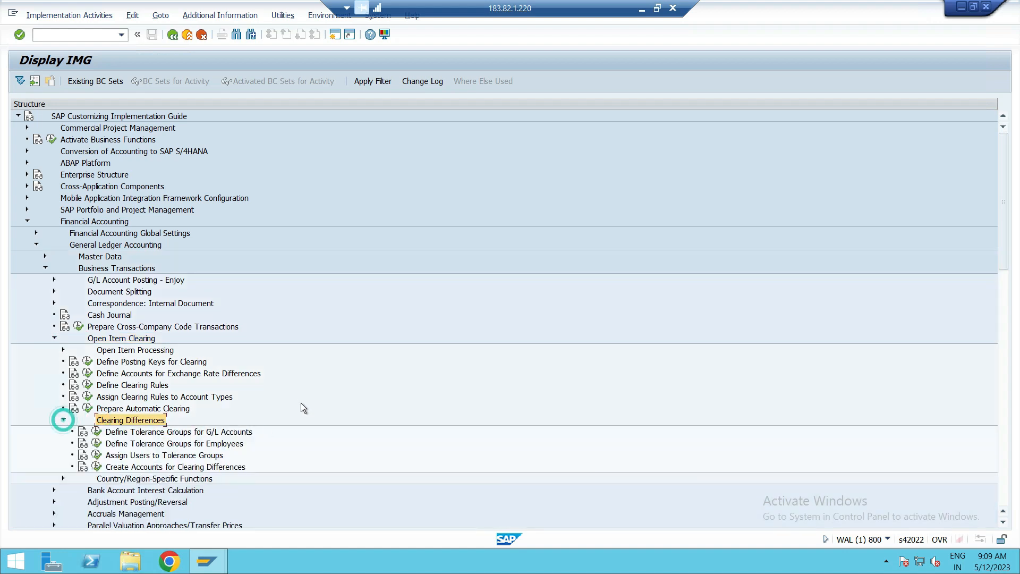
Open the Define Tolerance Groups for G/L Accounts activity under Clearing Differences.
left_click(201, 432)
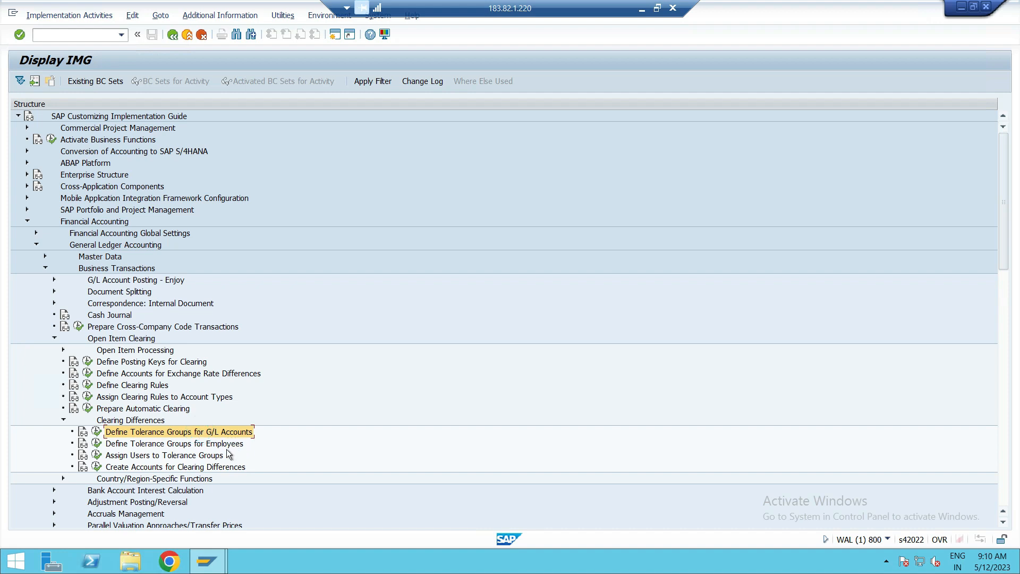
left_click(217, 444)
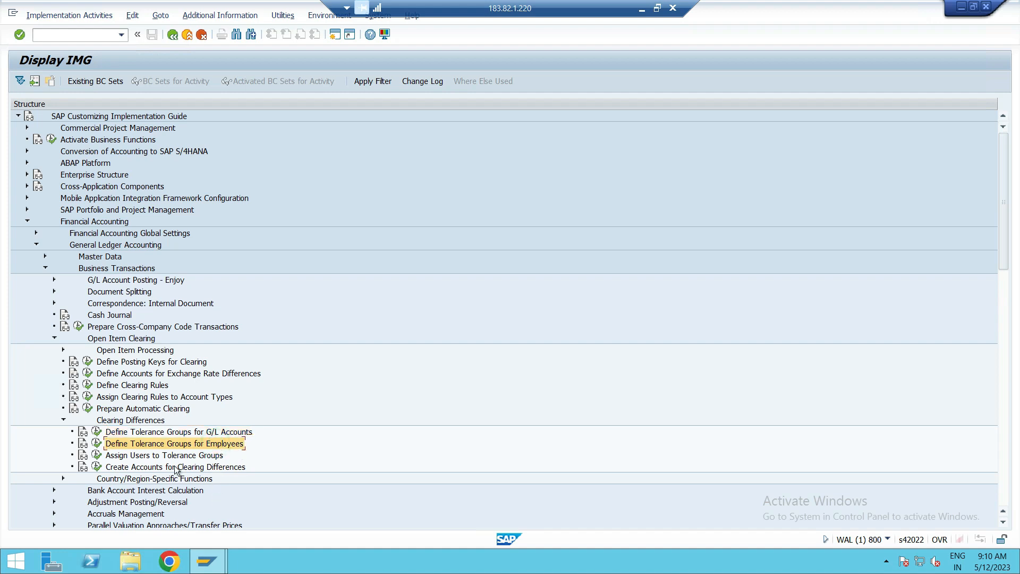
left_click(123, 433)
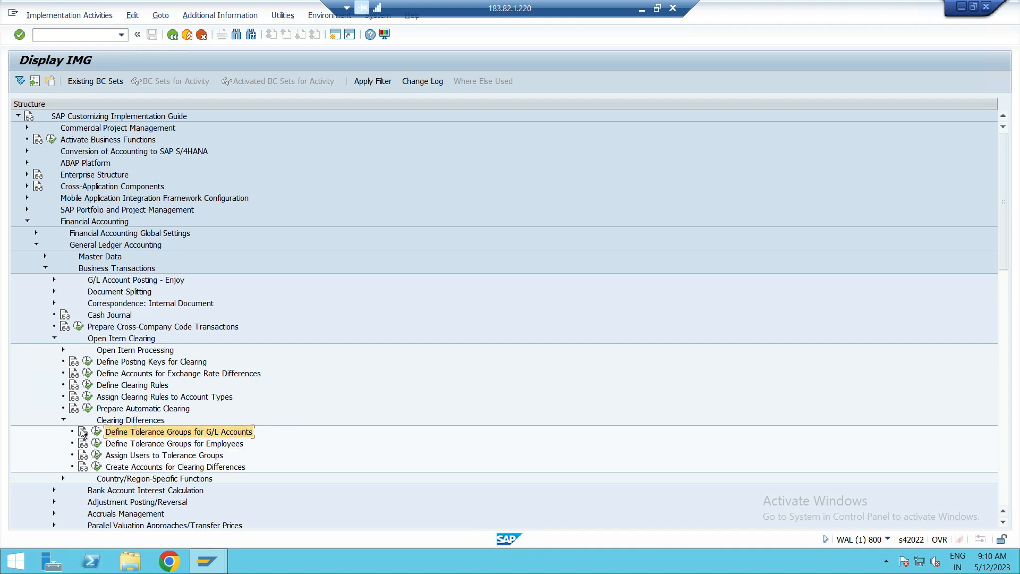
left_click(98, 432)
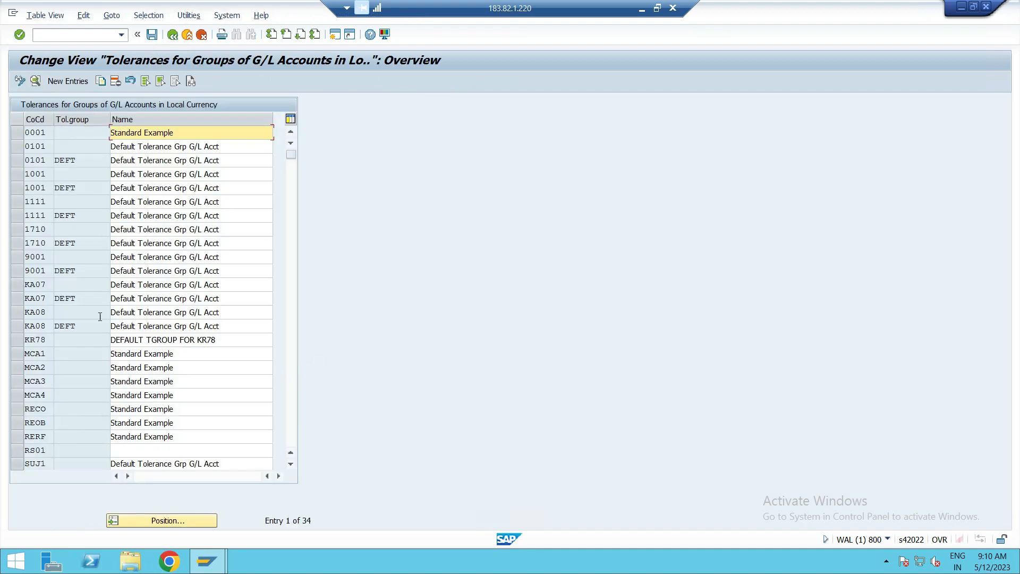
Look up company code PUS1 in the overview of G/L account tolerance groups.
scroll(85, 232, "down", 3)
left_click(184, 521)
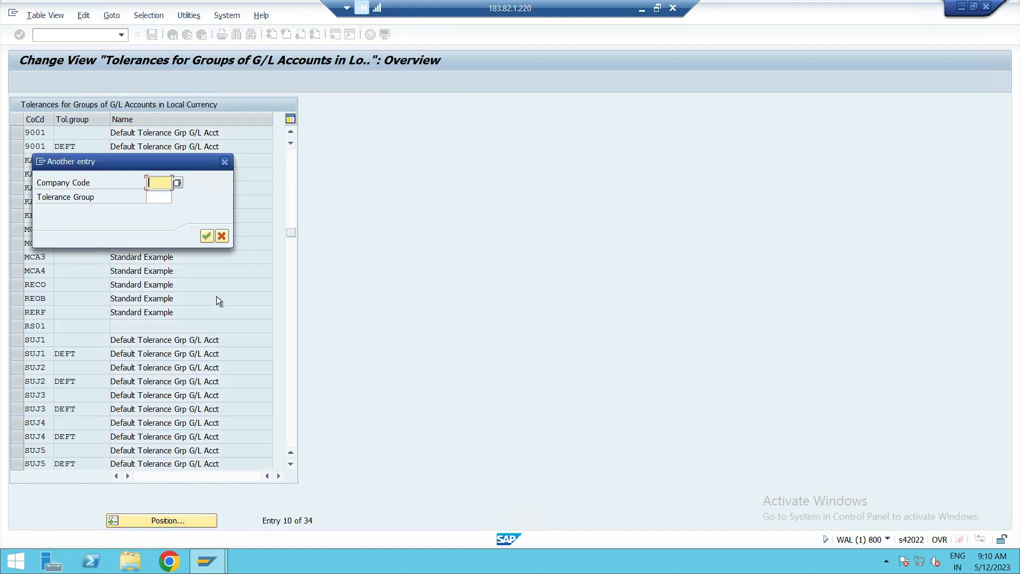
type("PUS1")
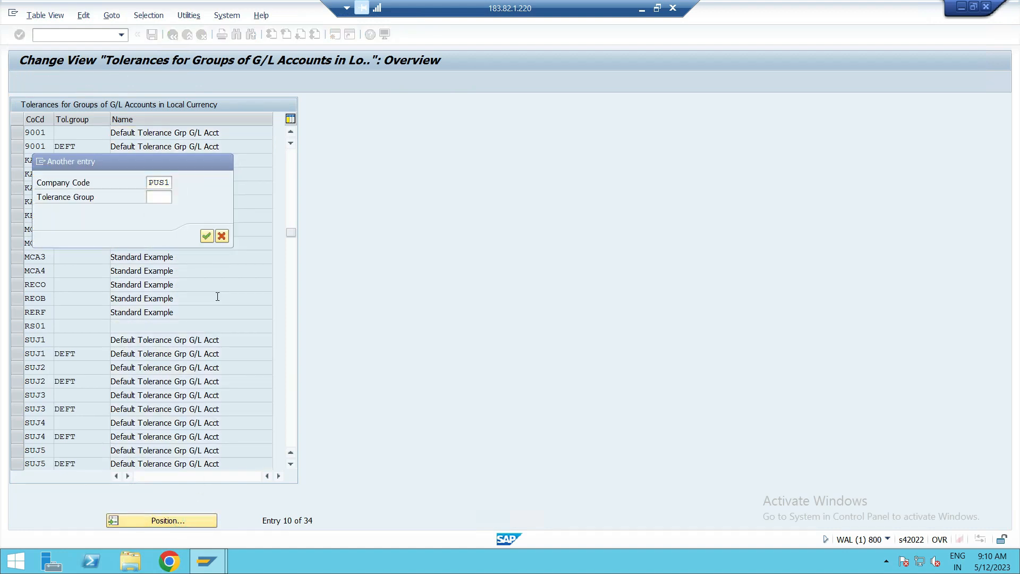
key("Return")
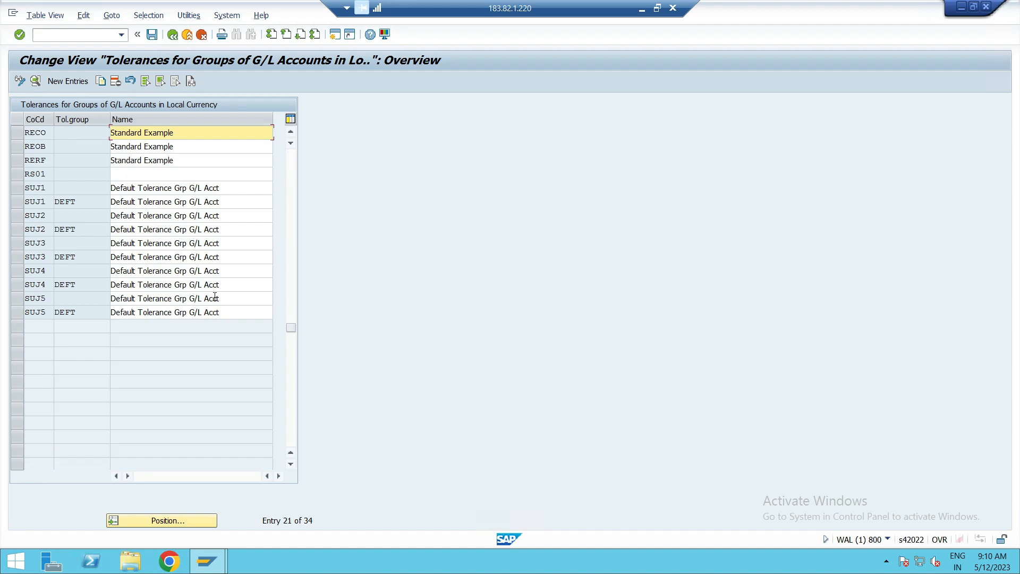
Copy the G/L tolerance group entry of company code 0001, entering PUS1 as the target company code.
scroll(209, 219, "up", 3)
scroll(210, 217, "up", 4)
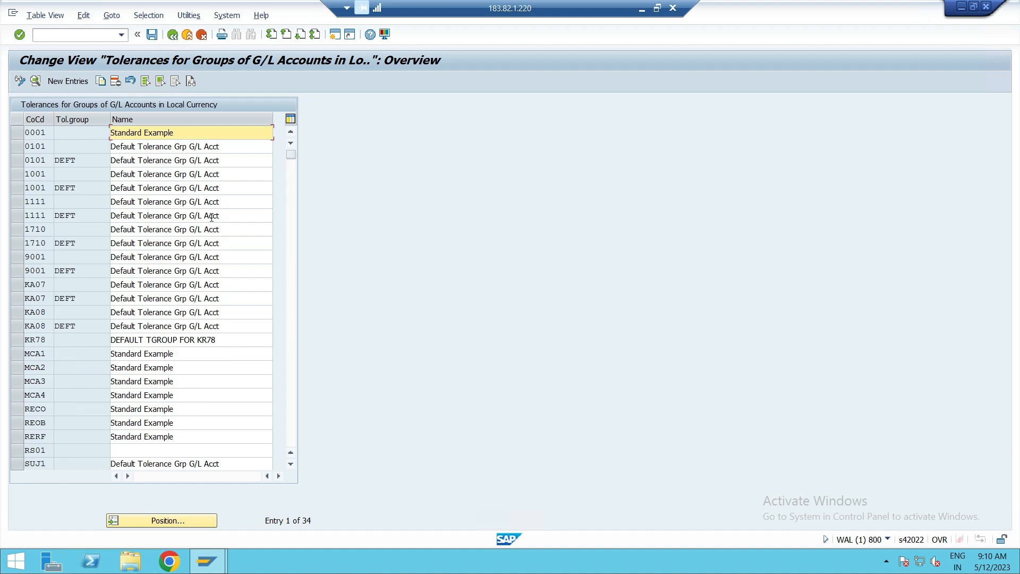
left_click(17, 133)
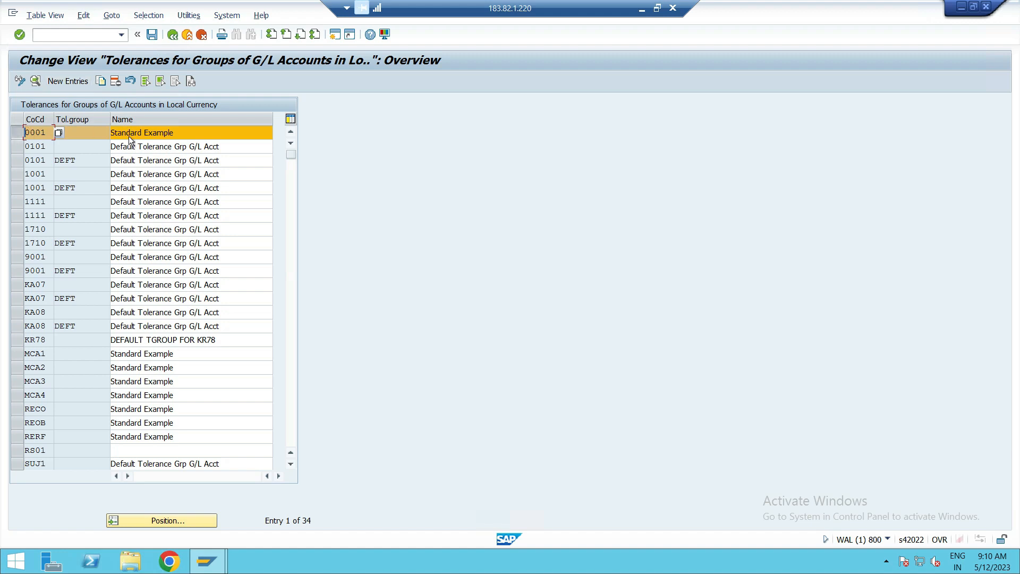
left_click(105, 83)
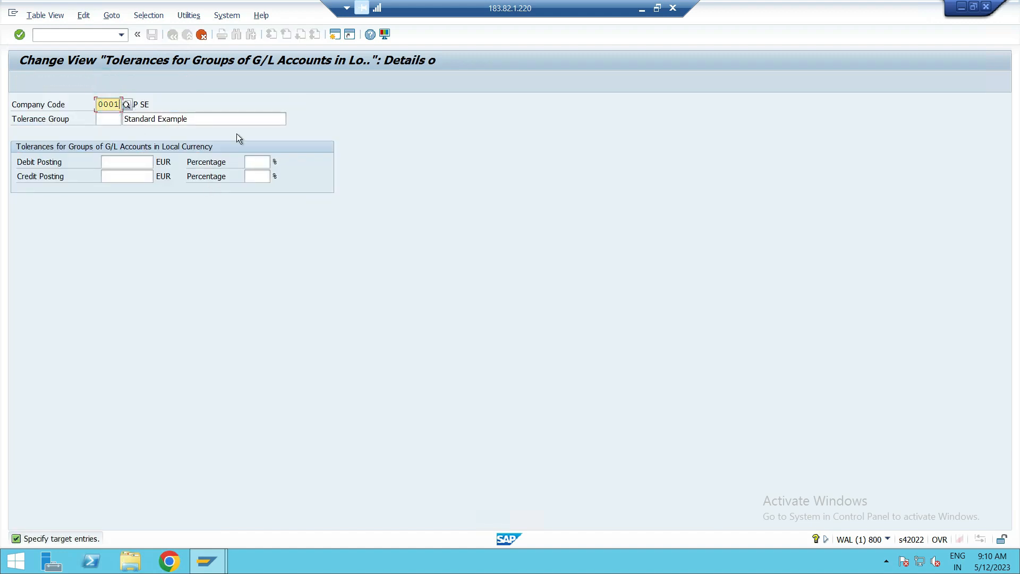
key("BackSpace")
type("PUS1")
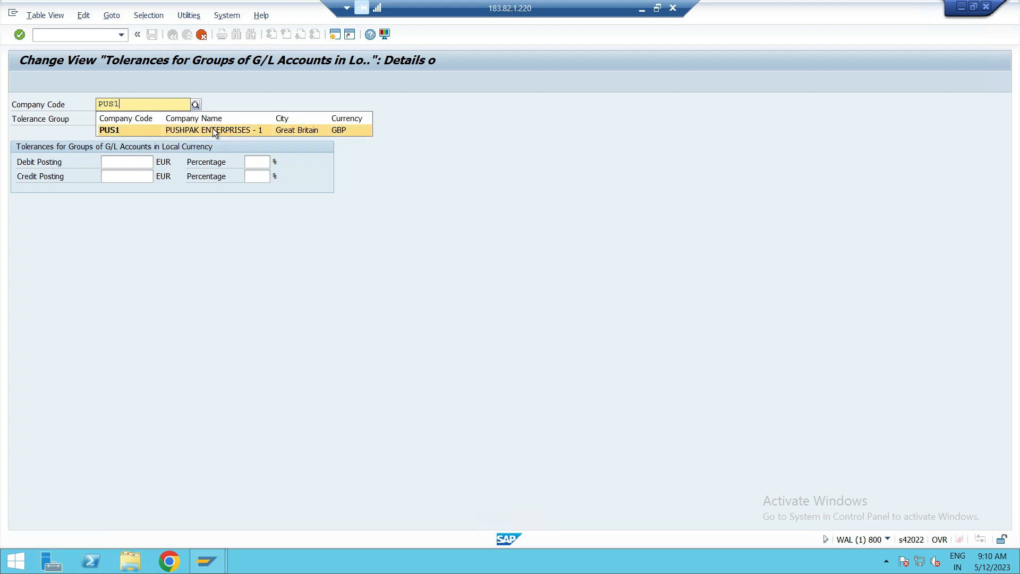
left_click(213, 130)
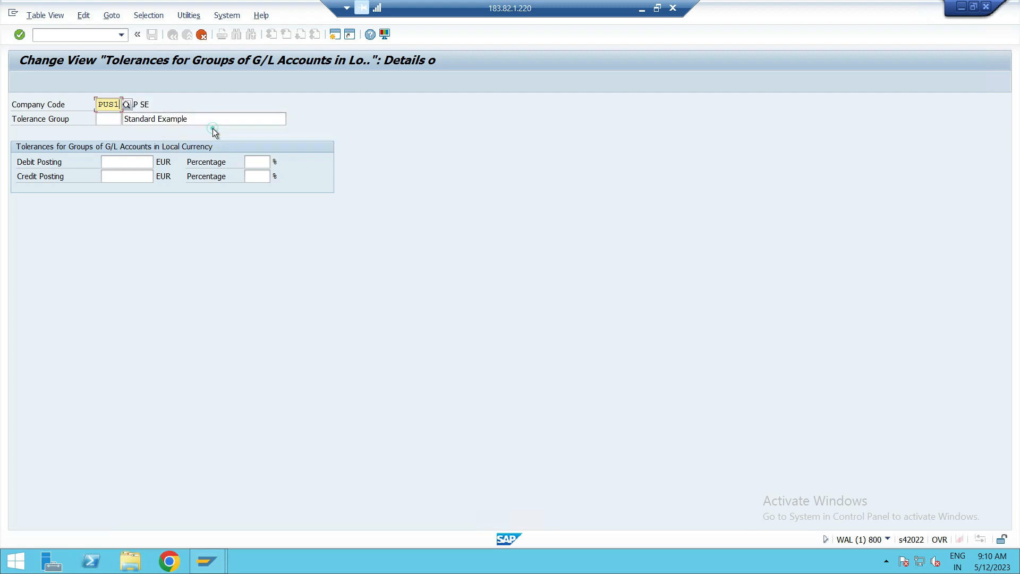
Name the copied tolerance group "TOLERANCE GRP FOR PUS1", leaving its group key blank.
left_click(110, 121)
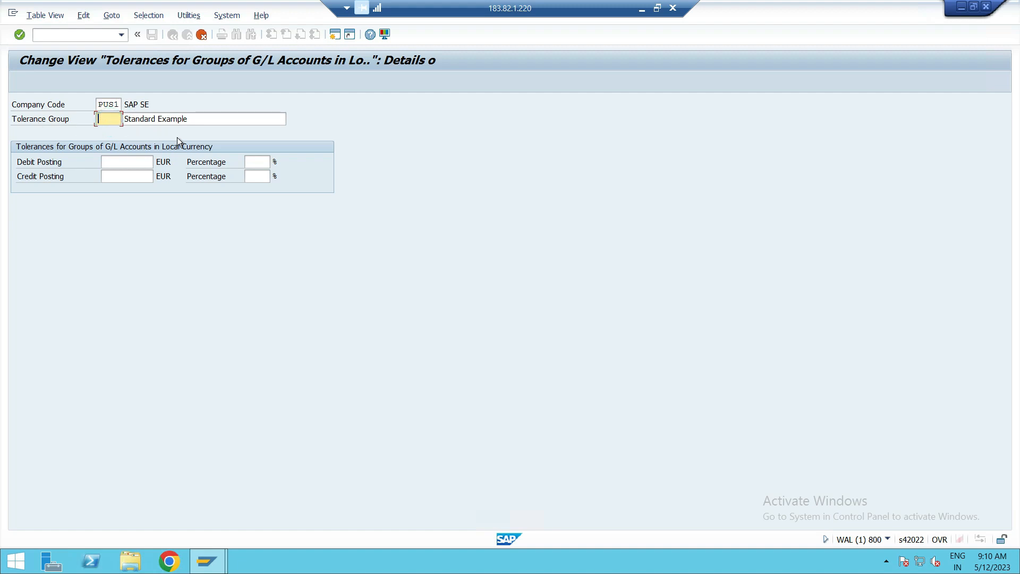
left_click(208, 123)
key("BackSpace")
key("BackSpace")
key("BackSpace")
key("BackSpace")
key("BackSpace")
key("BackSpace")
key("BackSpace")
key("BackSpace")
key("BackSpace")
key("BackSpace")
key("BackSpace")
key("BackSpace")
key("BackSpace")
key("BackSpace")
key("BackSpace")
key("BackSpace")
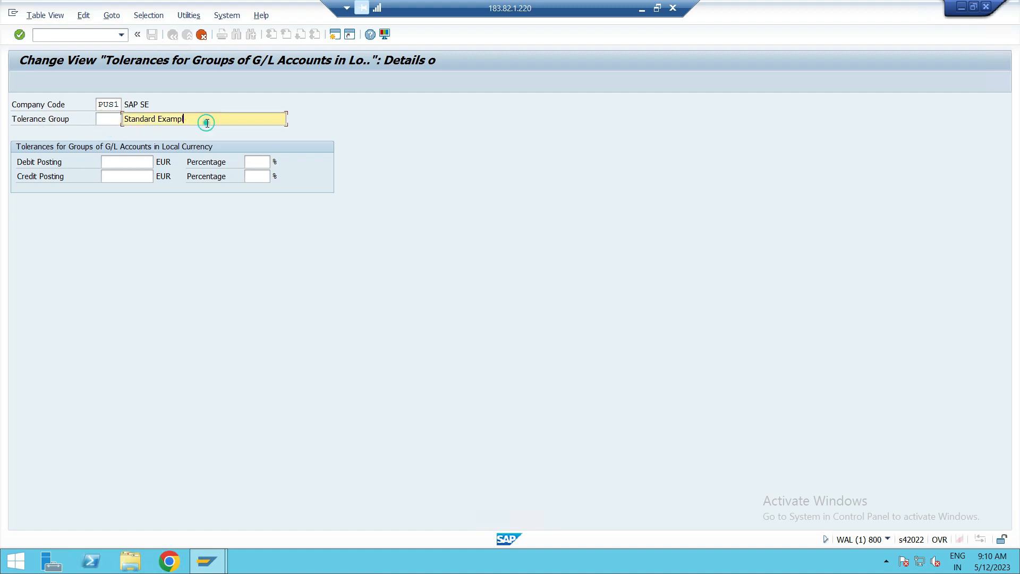
type("TOLERANCE GRP FOR ")
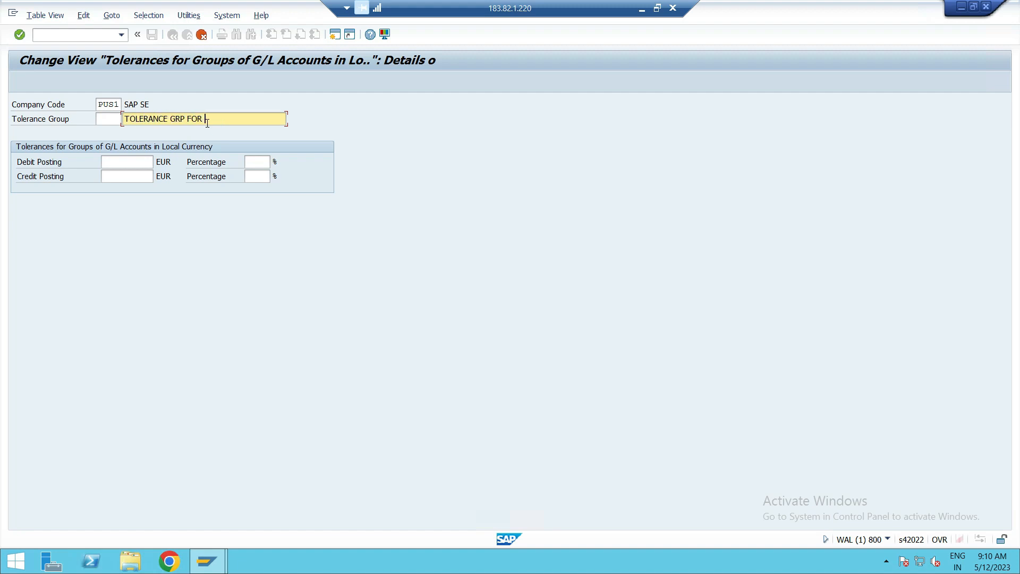
type("PUS1")
Leave the debit and credit posting amounts and percentages blank and confirm the PUS1 copy.
left_click(113, 163)
left_click(111, 174)
left_click(258, 164)
left_click(255, 177)
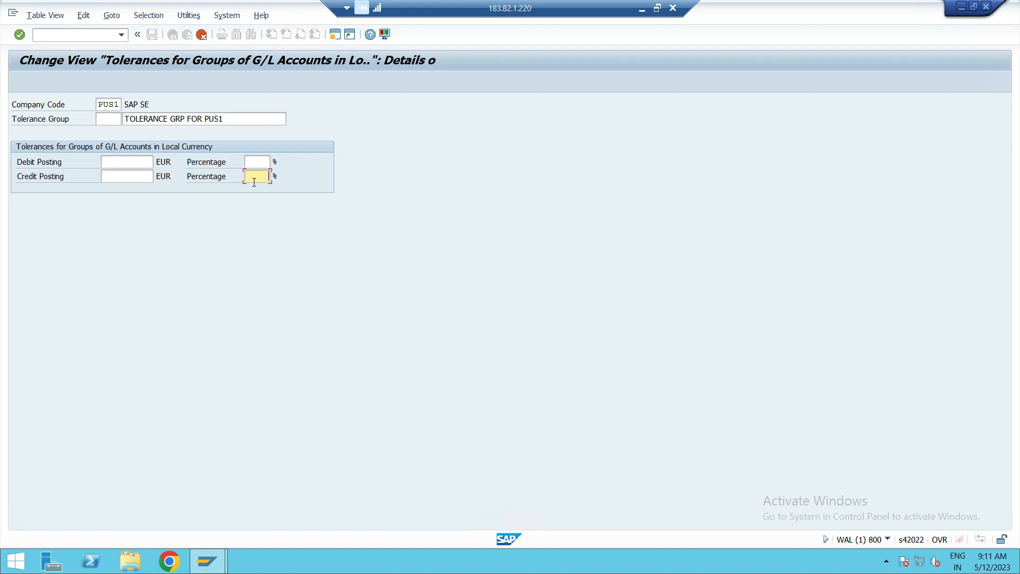
key("Return")
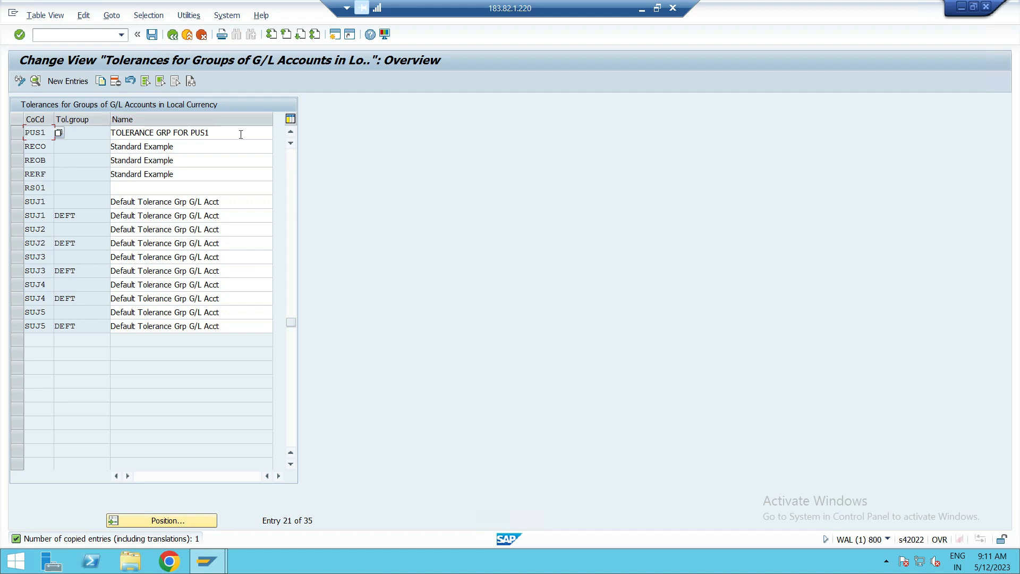
Copy the PUS1 tolerance group entry to company code PUS2 and name it "TOLERANCE GRP FOR PUS2".
left_click(17, 132)
left_click(101, 82)
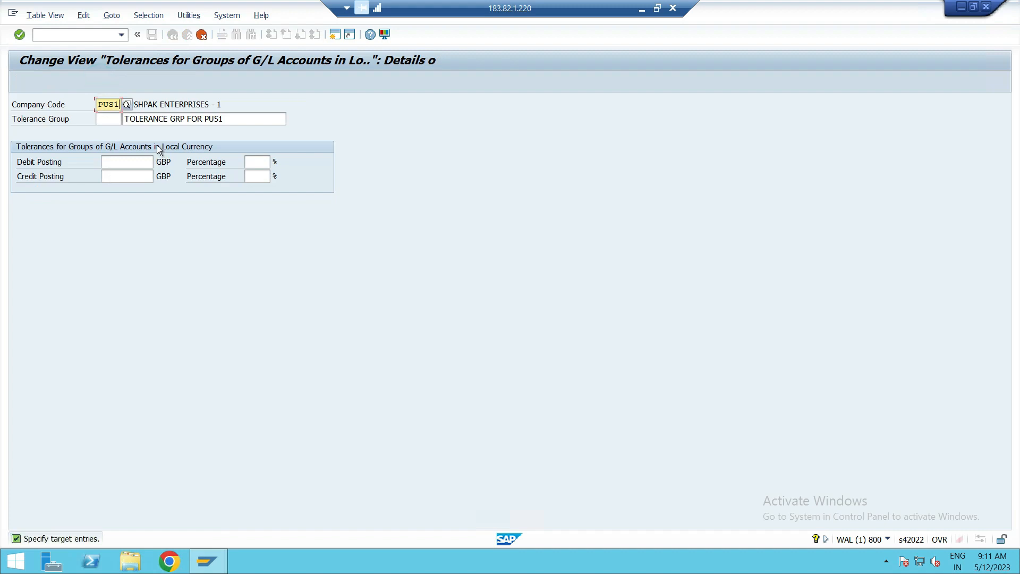
key("BackSpace")
type("2")
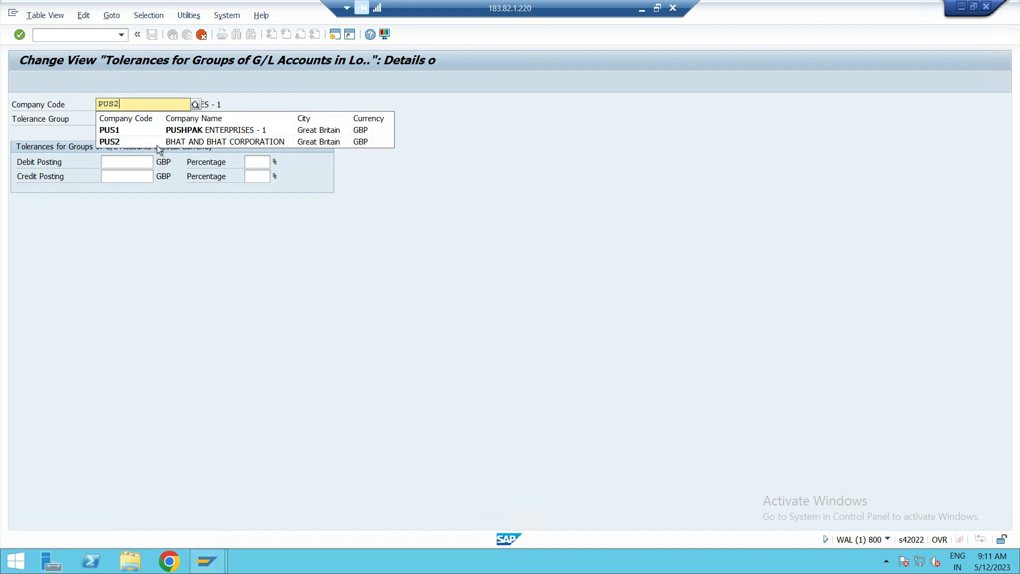
left_click(152, 128)
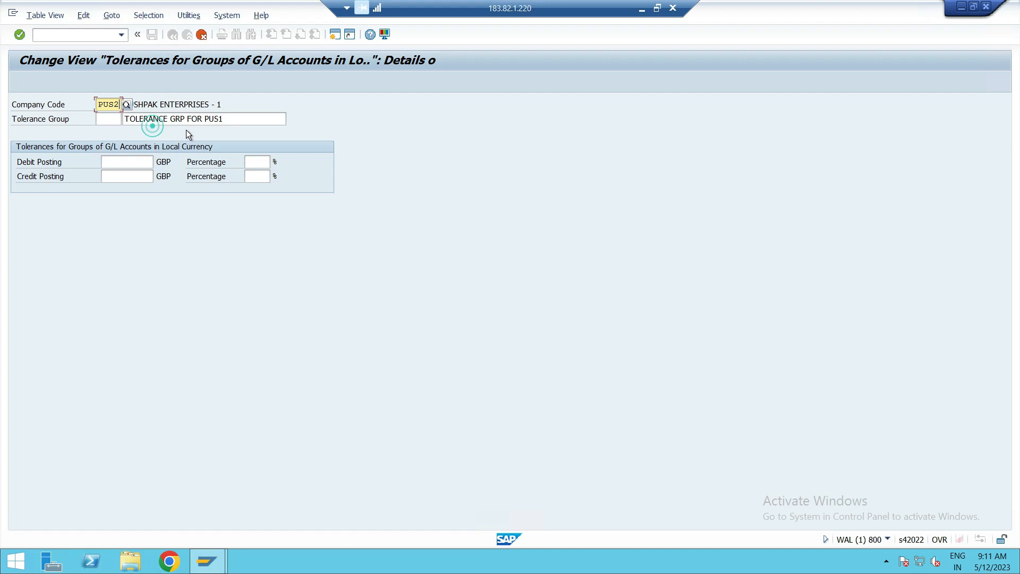
left_click(228, 117)
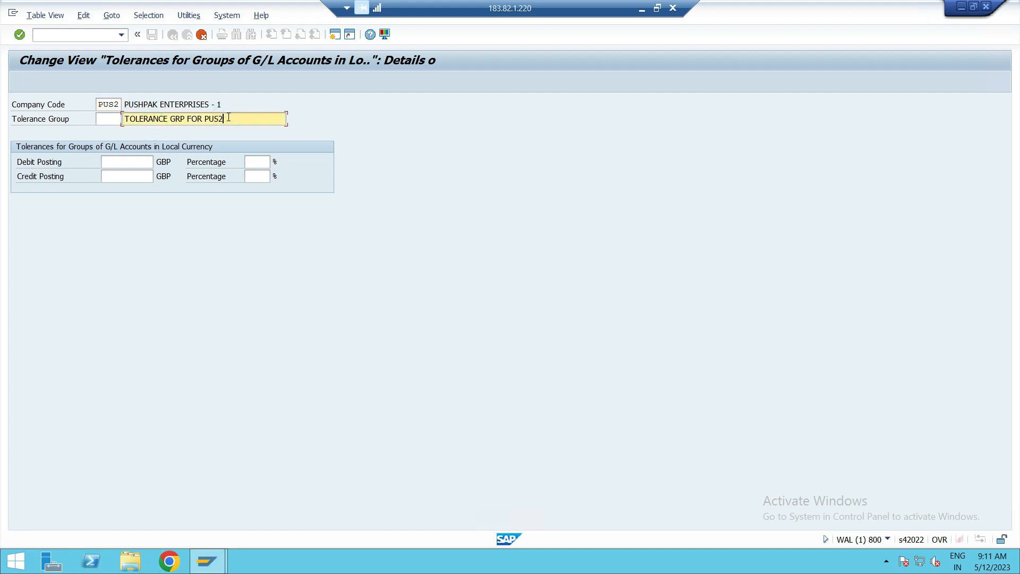
key("Return")
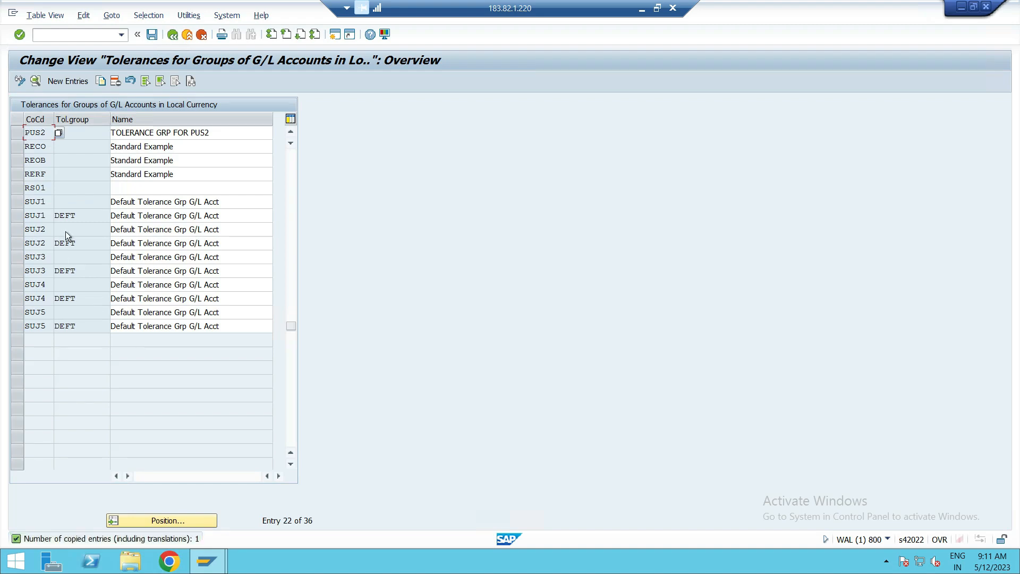
Save the PUS1 and PUS2 G/L tolerance groups under customizing request WALK900758.
scroll(74, 212, "up", 1)
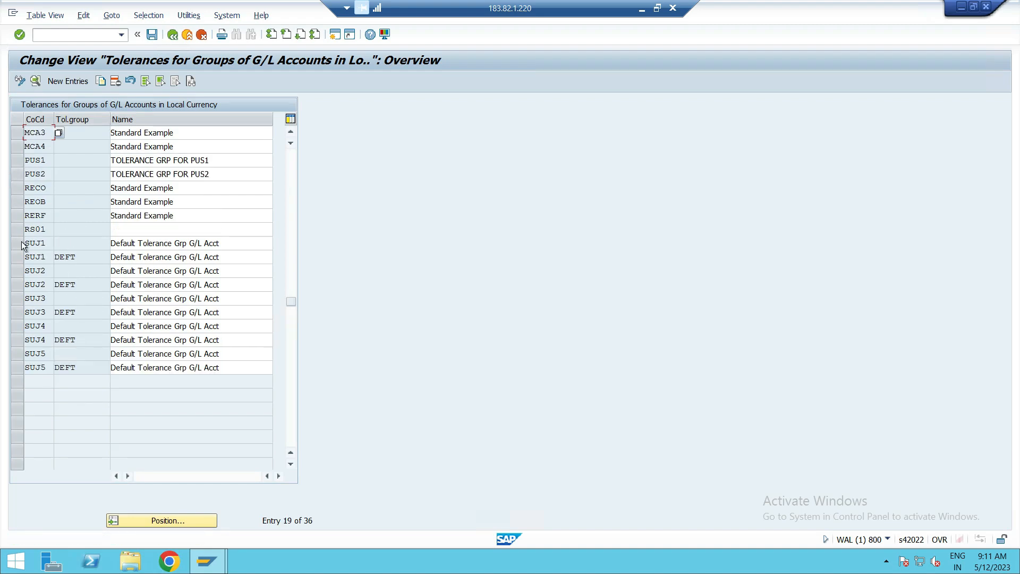
left_click(153, 36)
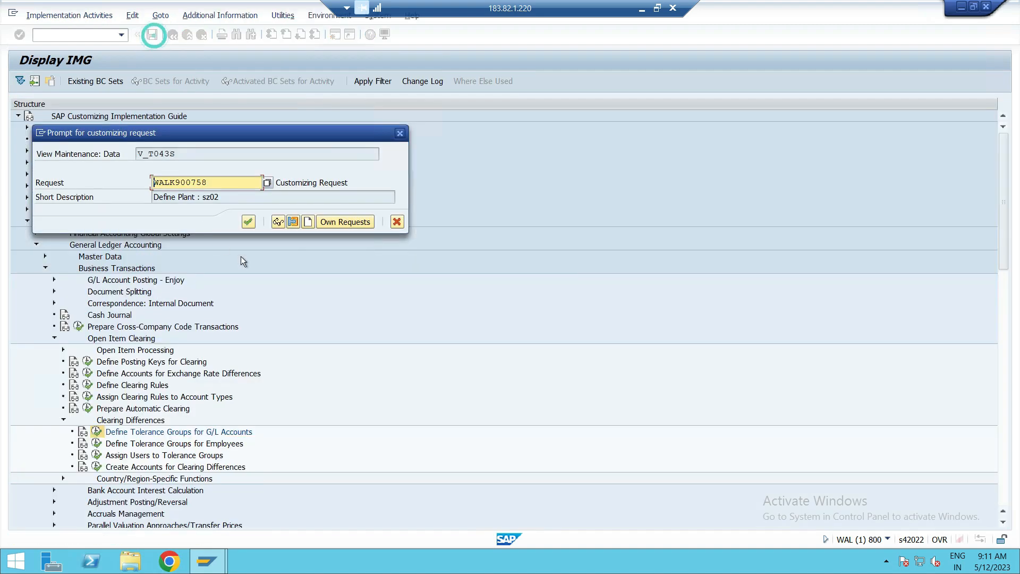
left_click(249, 222)
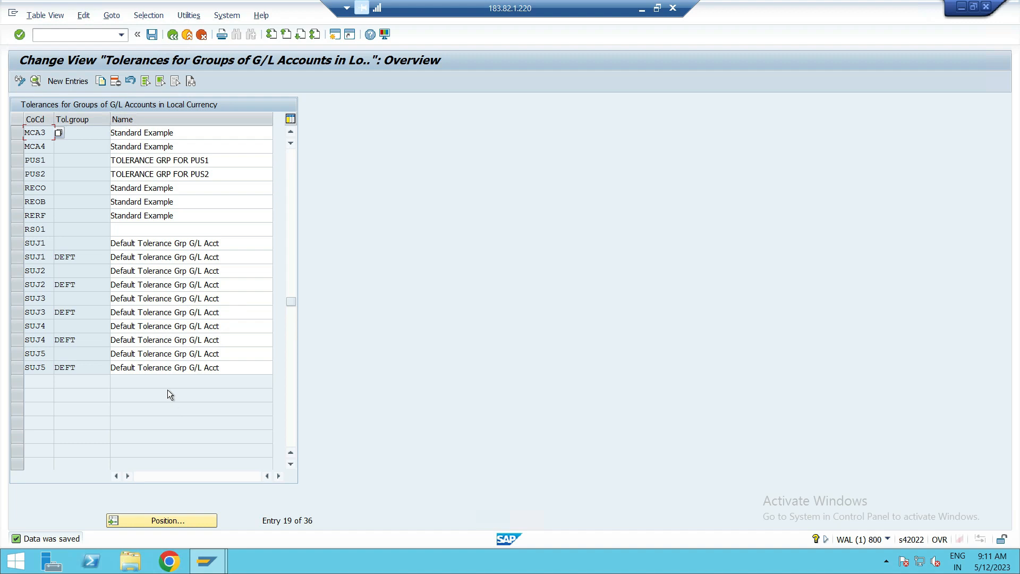
scroll(83, 293, "up", 3)
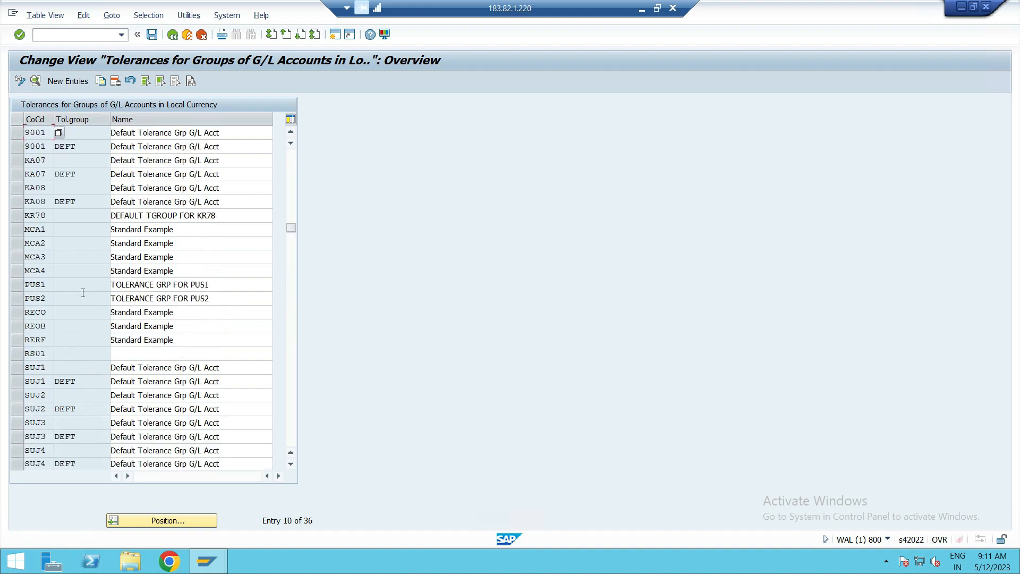
Return to the IMG structure and open the Define Tolerance Groups for Employees activity under Clearing Differences.
left_click(172, 34)
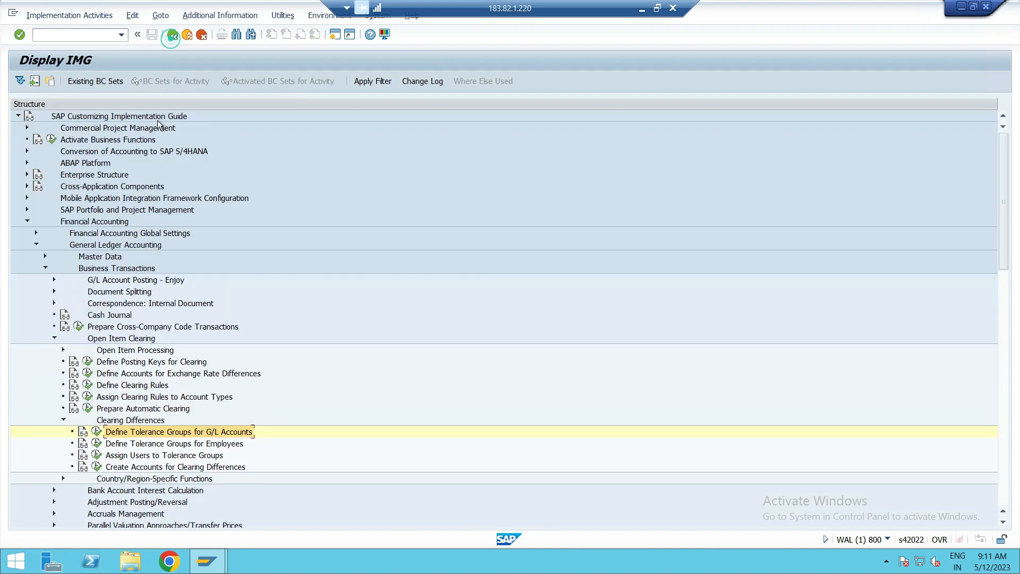
scroll(136, 293, "down", 5)
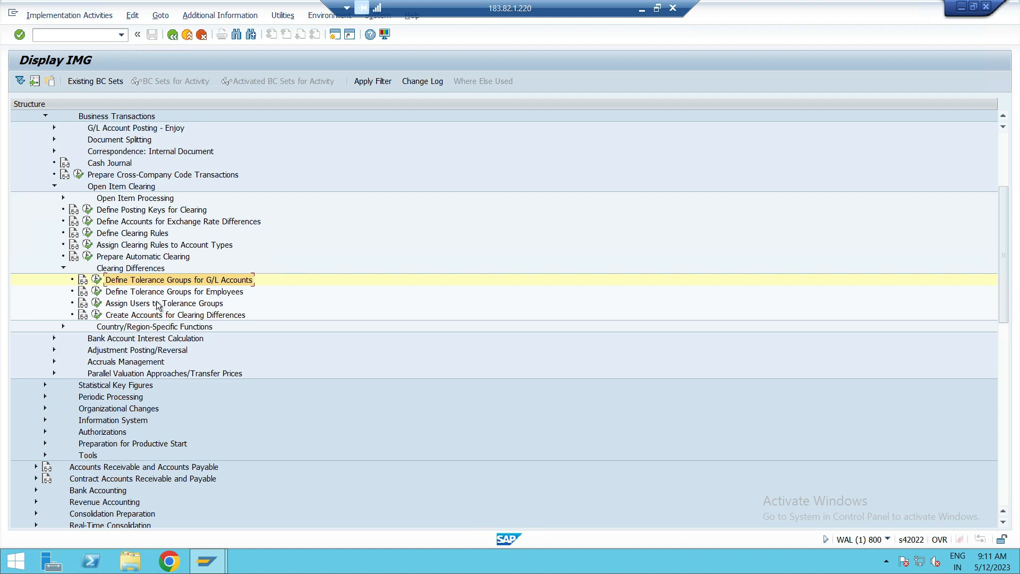
left_click(97, 292)
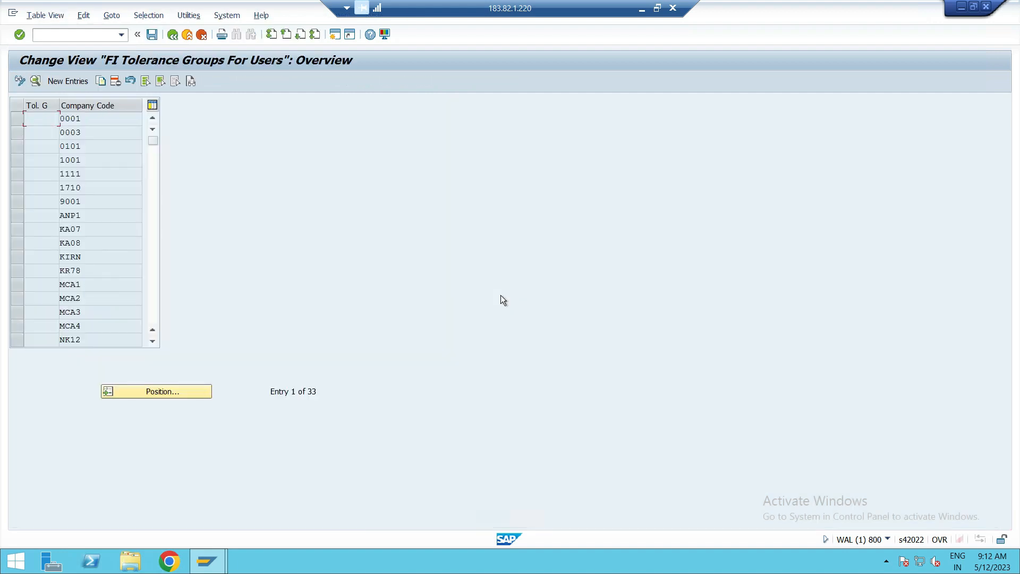
Look up company code RASK in the overview of FI tolerance groups for users.
scroll(80, 265, "down", 1)
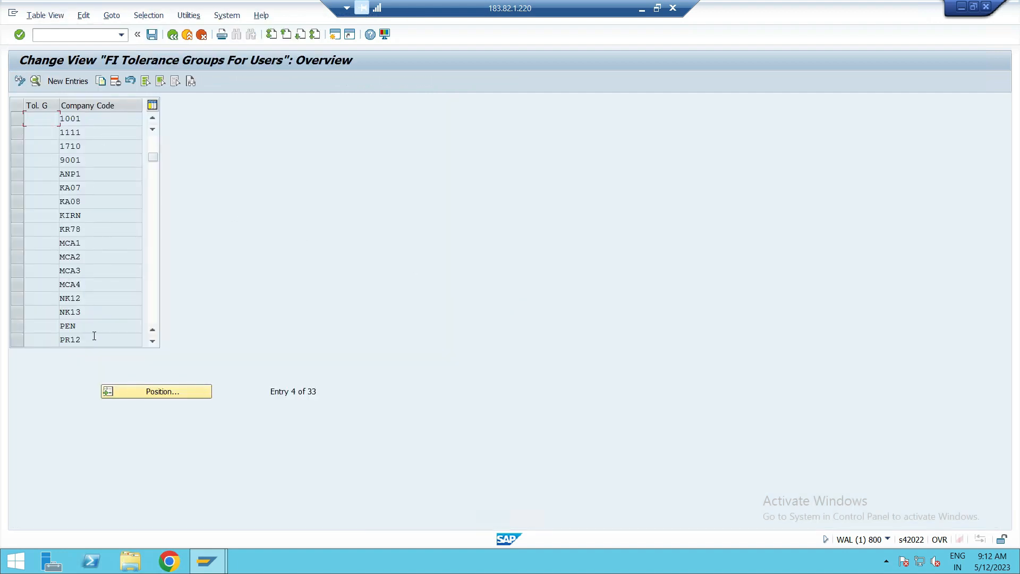
left_click(137, 390)
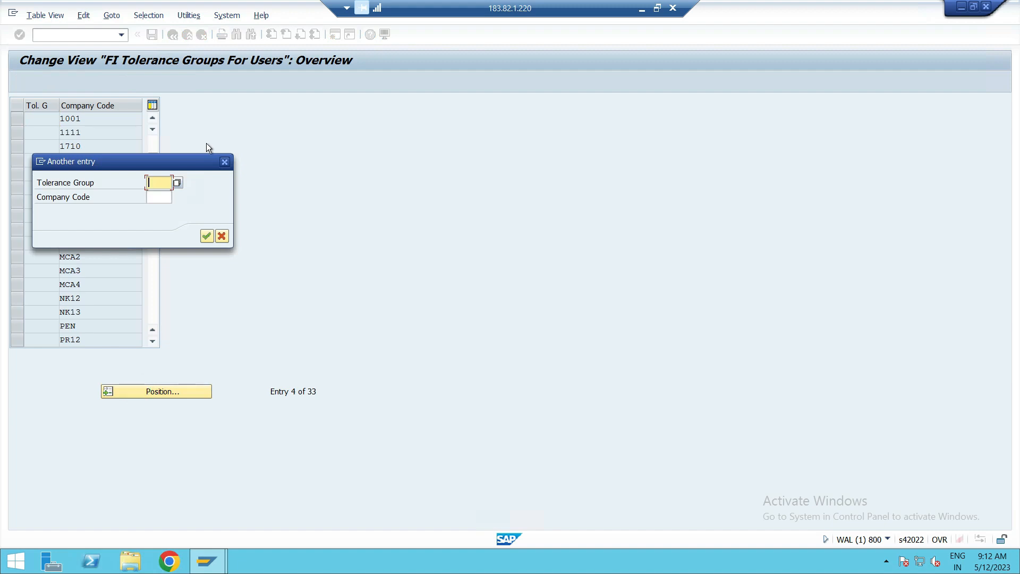
left_click(155, 197)
type("RASK")
key("Return")
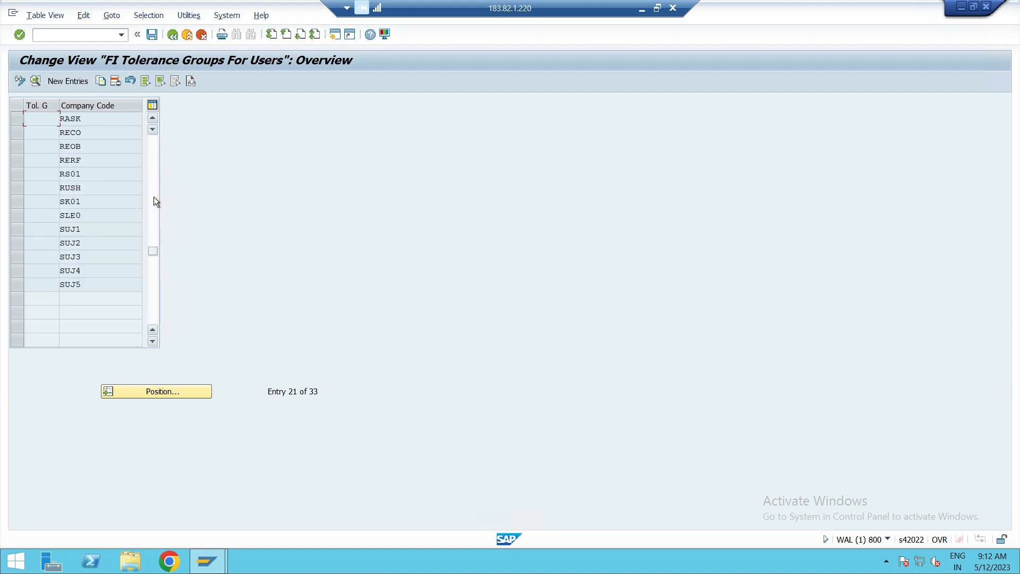
Copy the employee tolerance group of company code 0001 to PUS1 with its blank group key and existing limits.
scroll(154, 201, "up", 7)
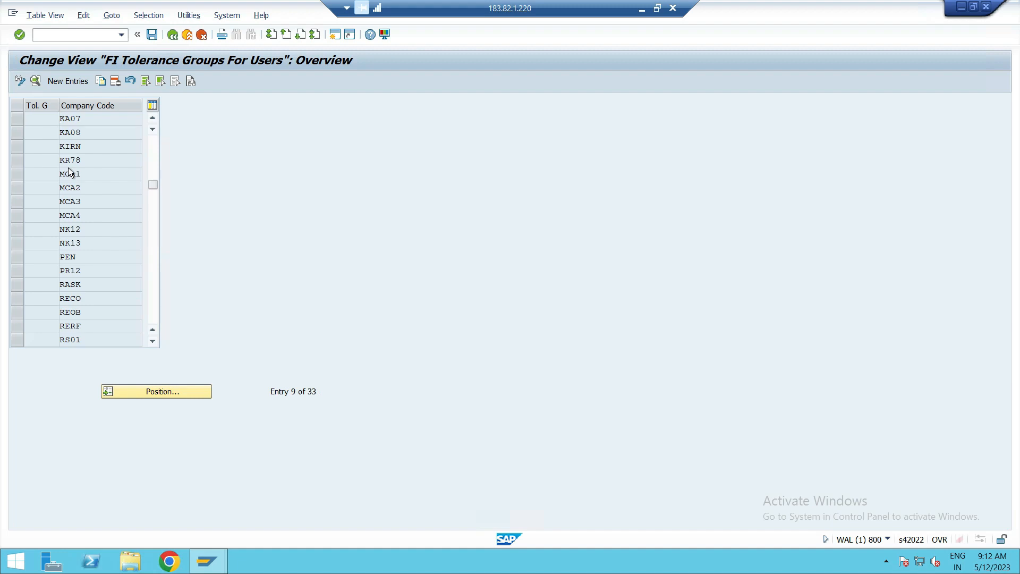
left_click(91, 117)
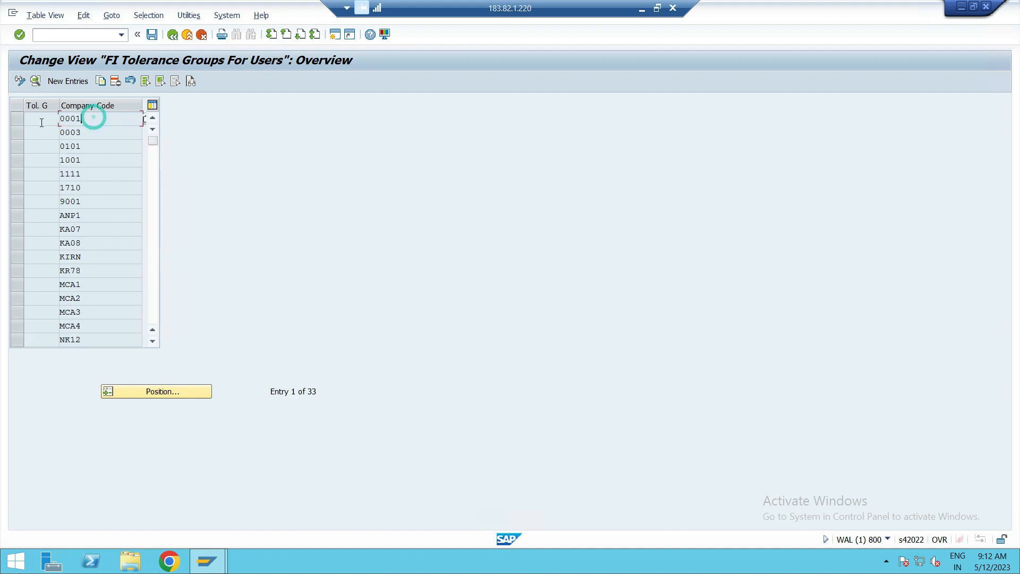
left_click(18, 118)
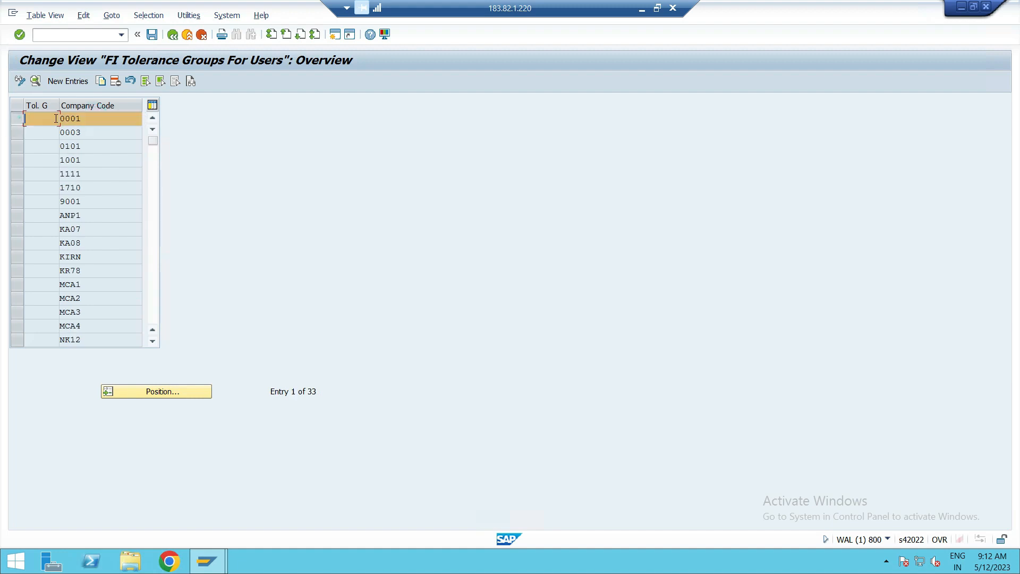
left_click(104, 84)
left_click(126, 118)
key("BackSpace")
key("BackSpace")
key("BackSpace")
key("BackSpace")
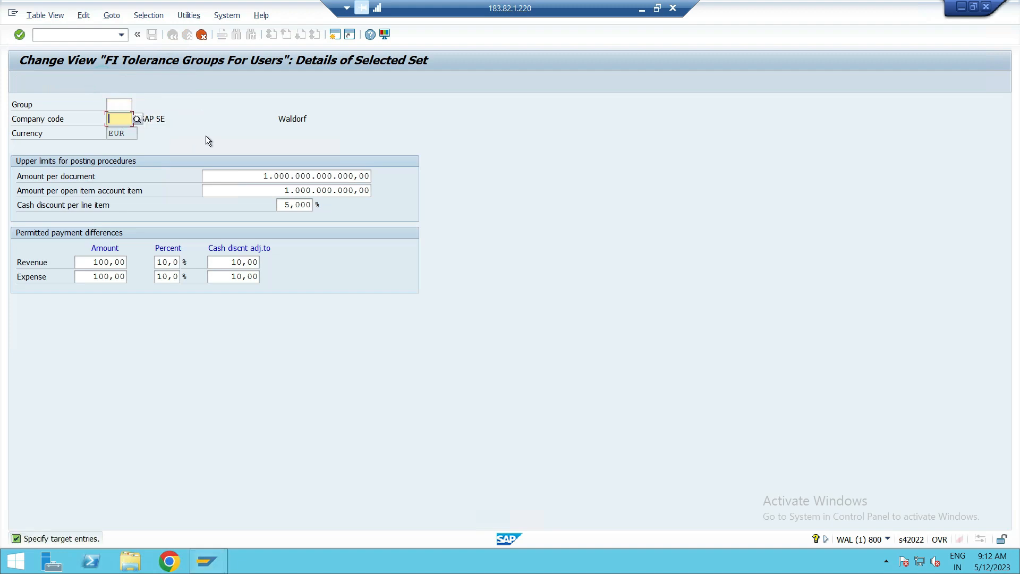
type("PUS")
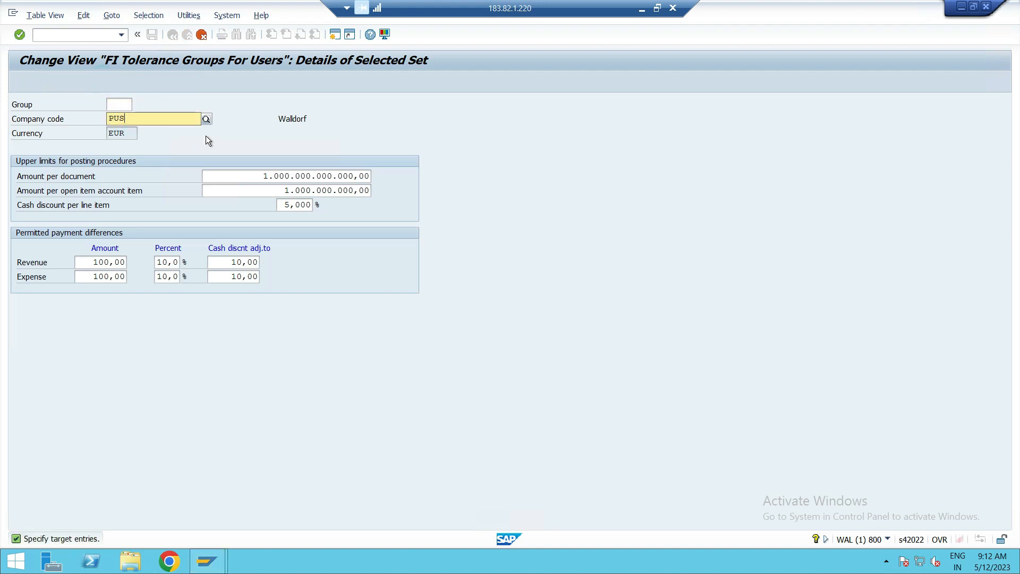
type("1")
left_click(132, 144)
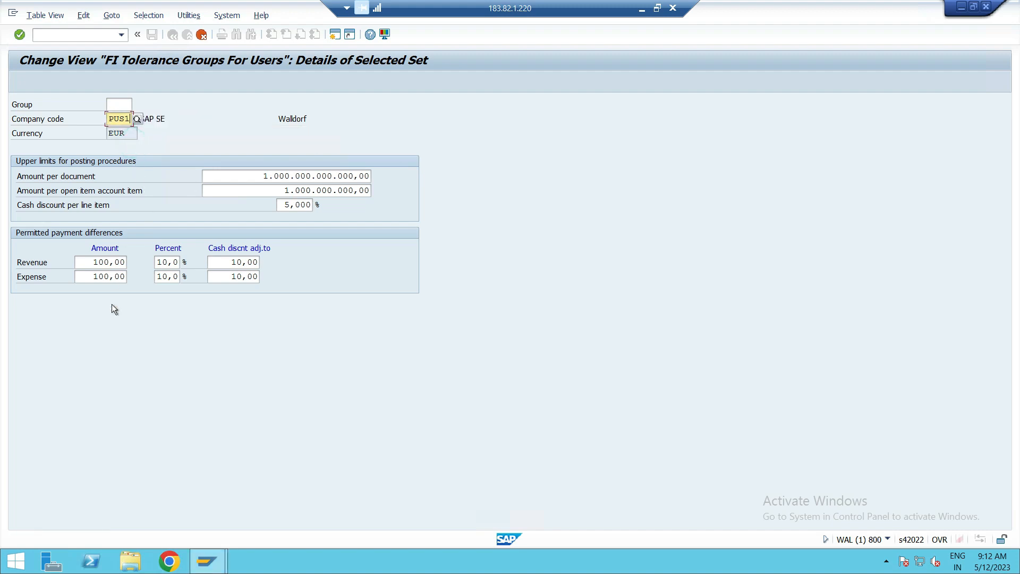
key("Return")
key("F3")
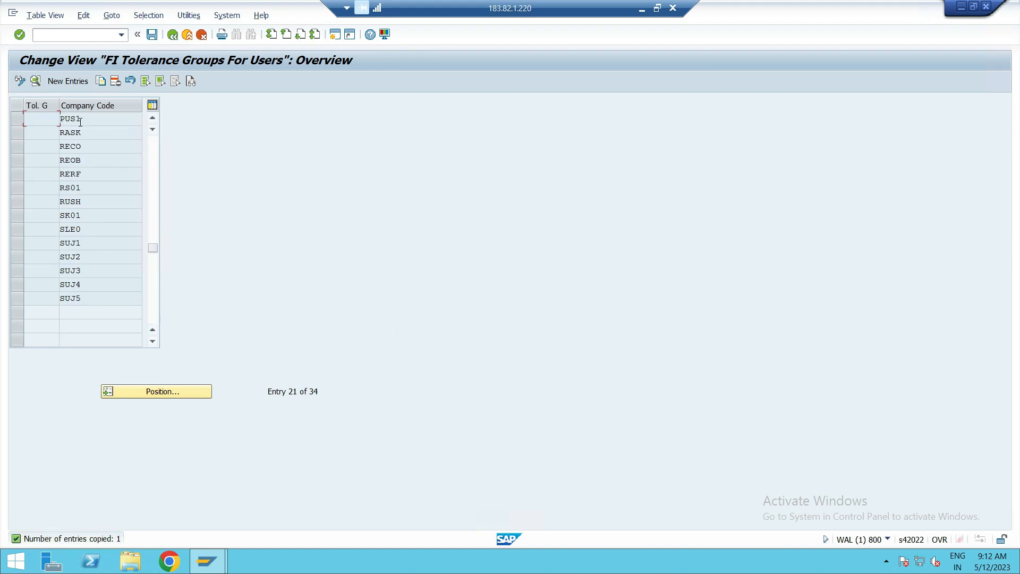
Copy the PUS1 employee tolerance group to company code PUS2 with a blank group key and save it under customizing request WALK900758.
left_click(21, 121)
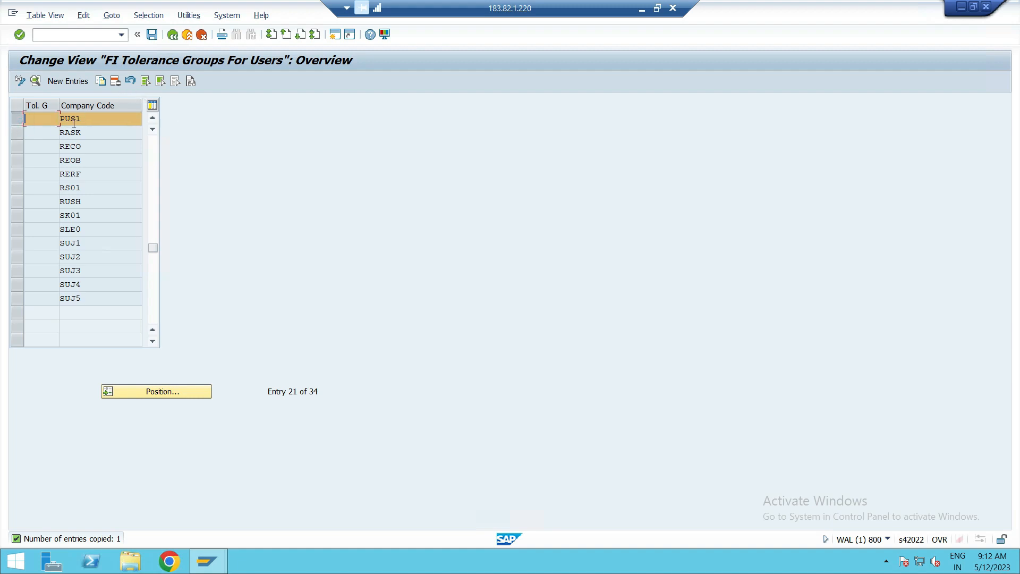
left_click(100, 81)
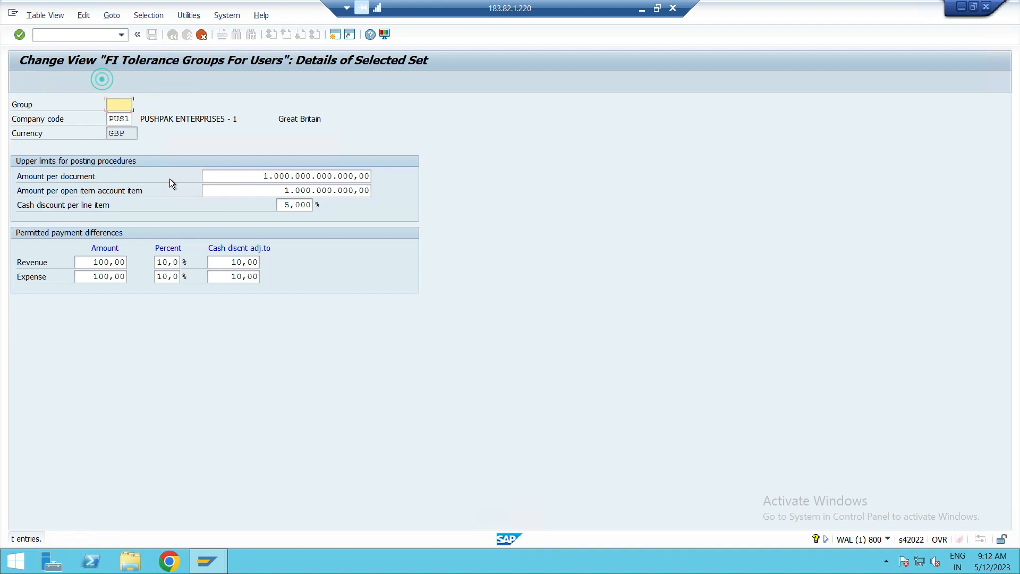
left_click(128, 116)
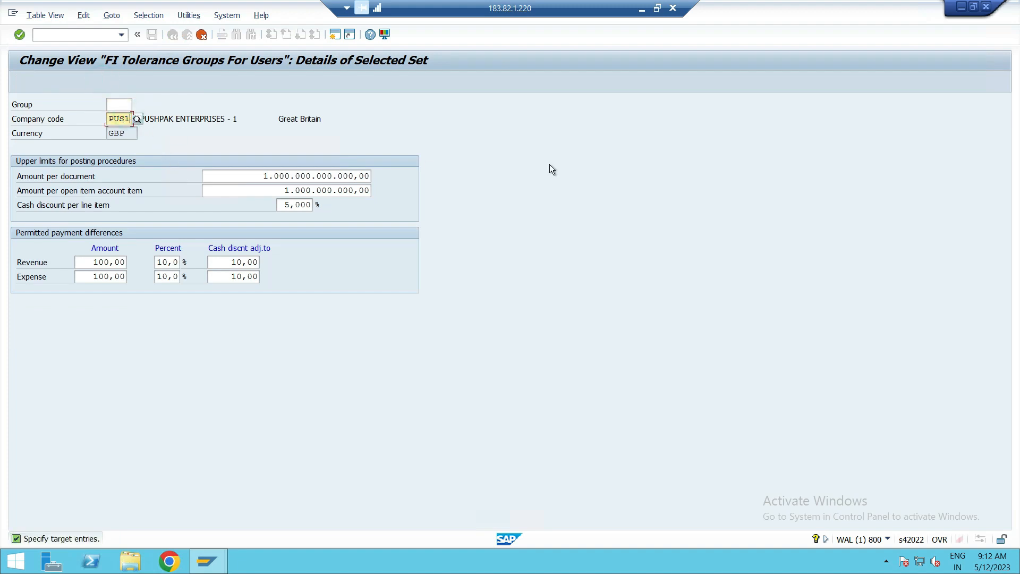
key("BackSpace")
type("2")
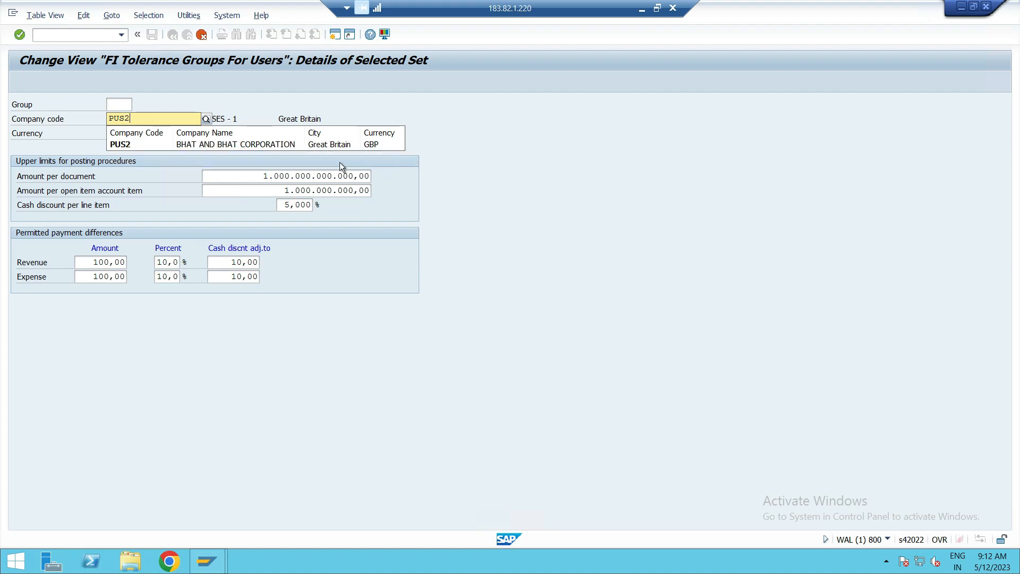
left_click(294, 144)
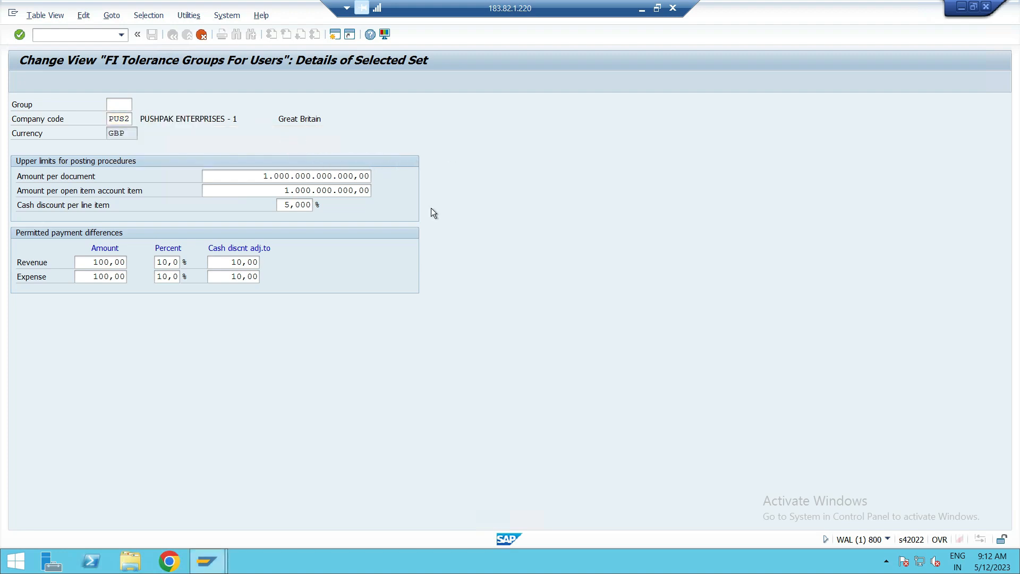
key("Return")
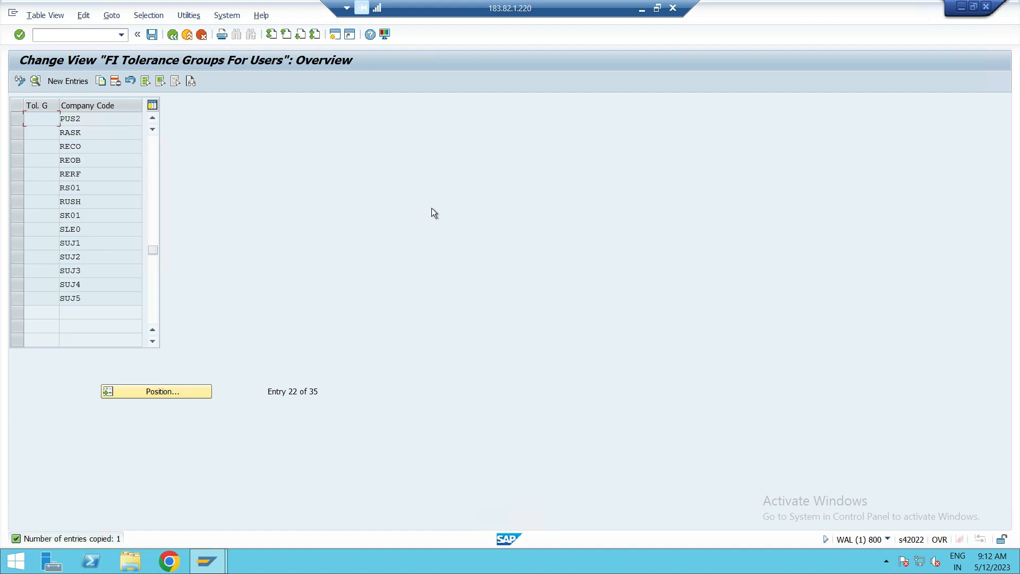
left_click(152, 35)
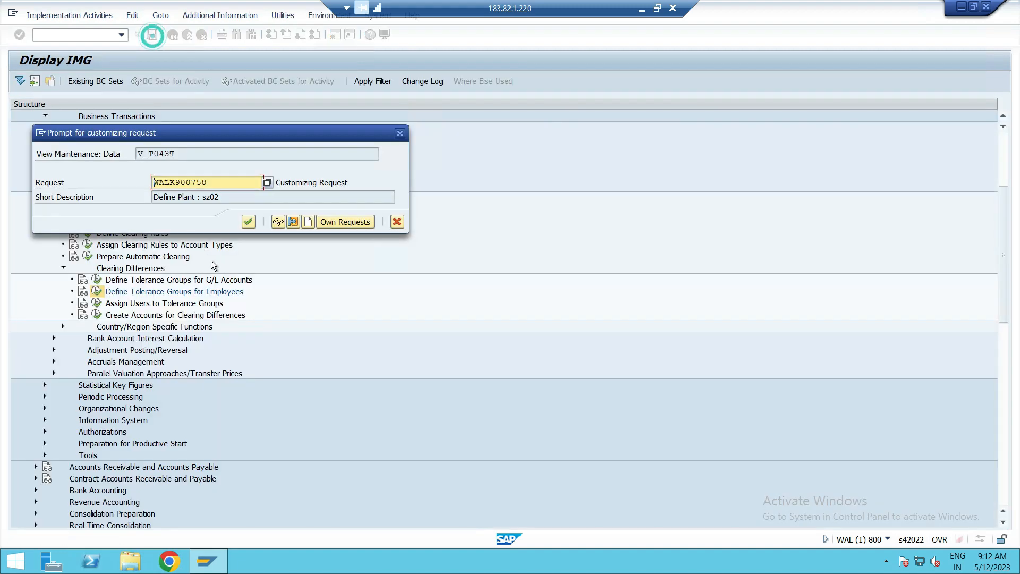
left_click(248, 222)
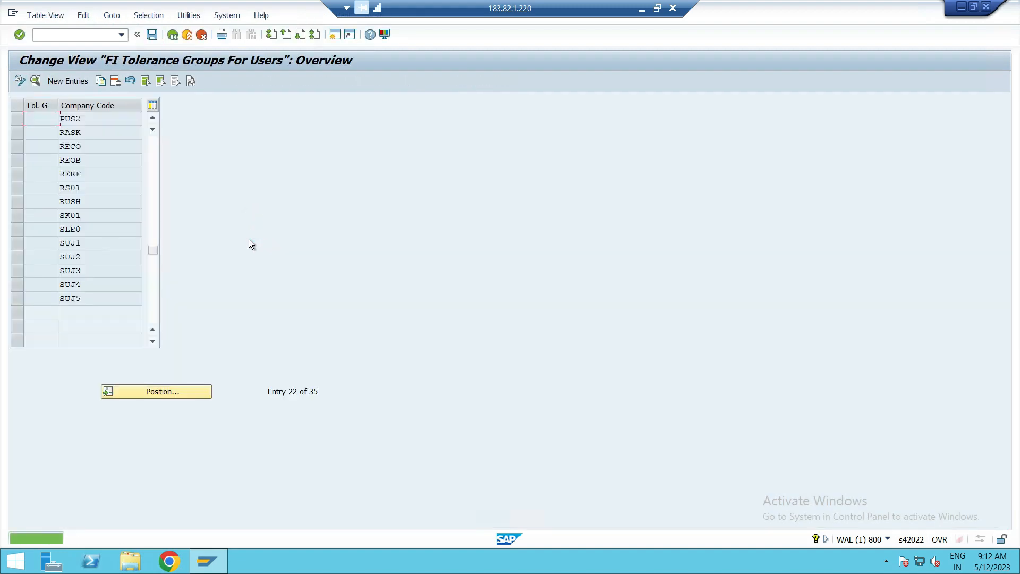
Copy the blank-group PUS2 entry as employee tolerance group ZEPP for company code PUS2 and save it.
scroll(206, 295, "up", 2)
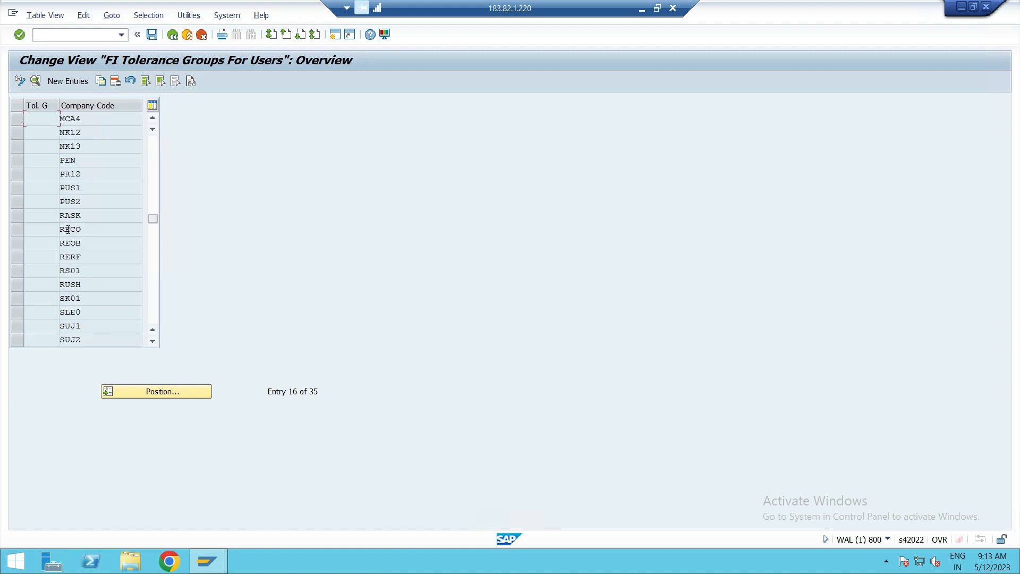
left_click(18, 186)
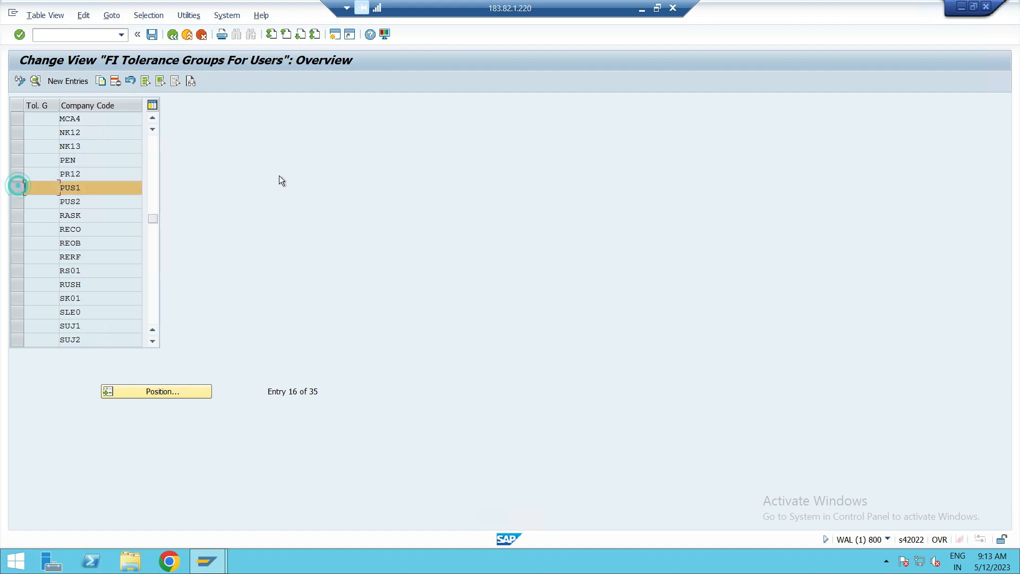
left_click(17, 198)
left_click(100, 81)
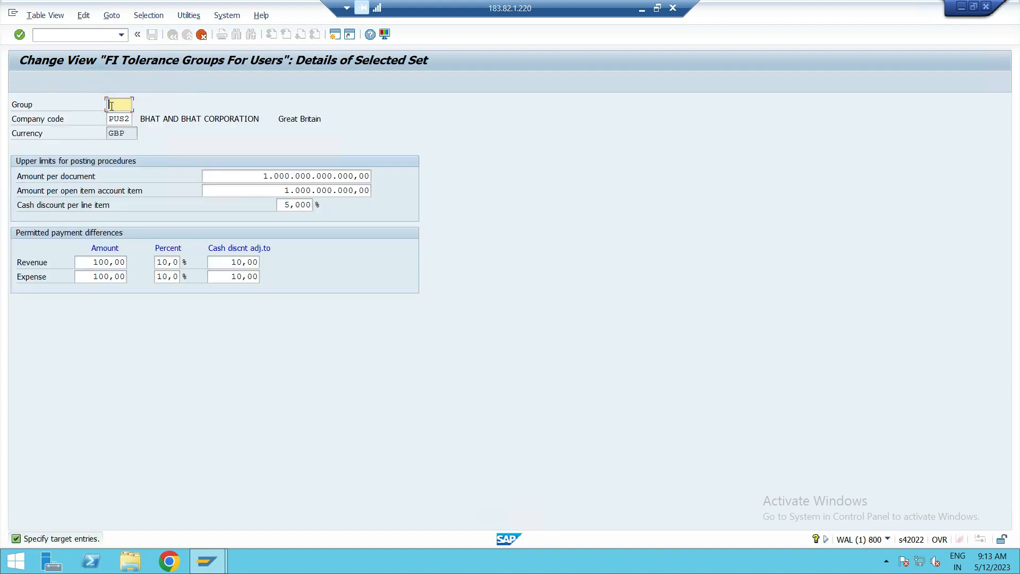
type("ZEPP")
key("Return")
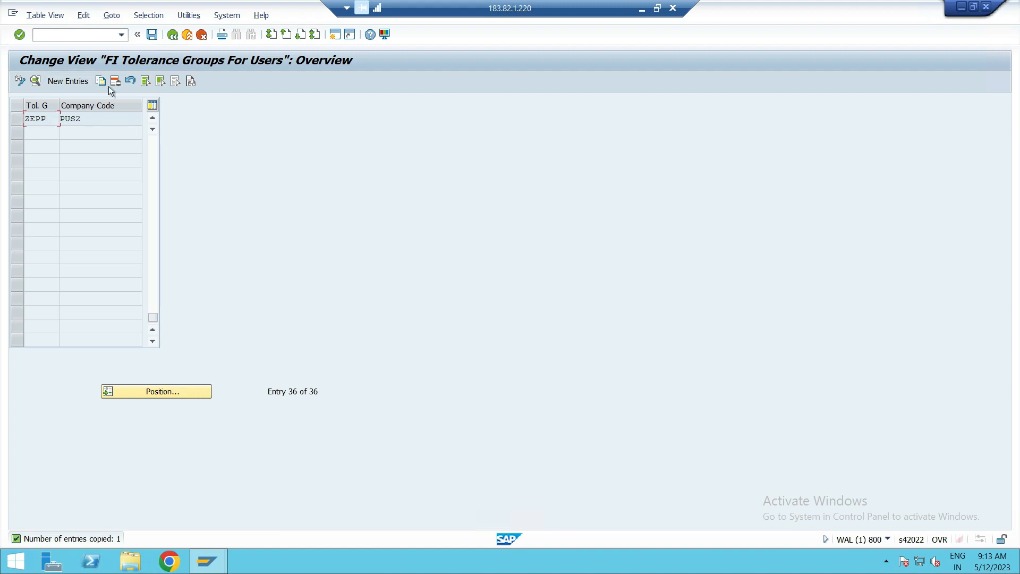
left_click(89, 82)
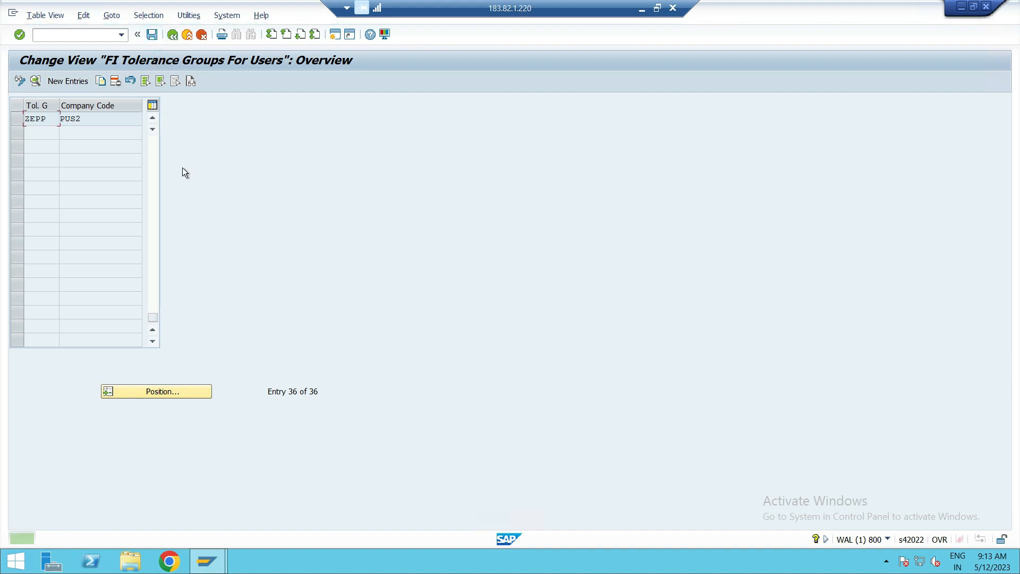
Examine the upper posting limits, cash discount and permitted payment differences of group ZEPP in PUS2, and return to the overview.
double_click(71, 120)
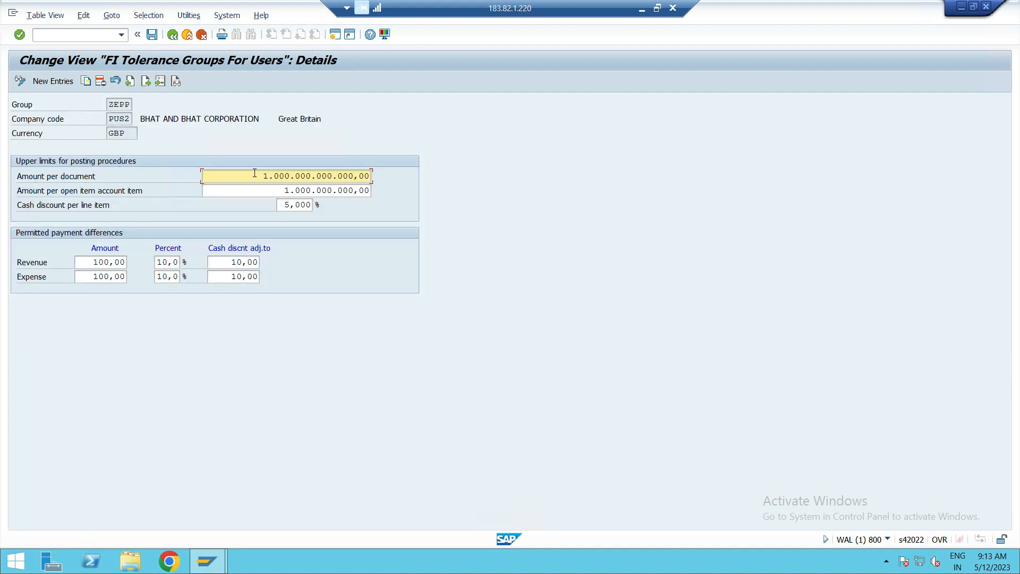
left_click_drag(255, 176, 460, 174)
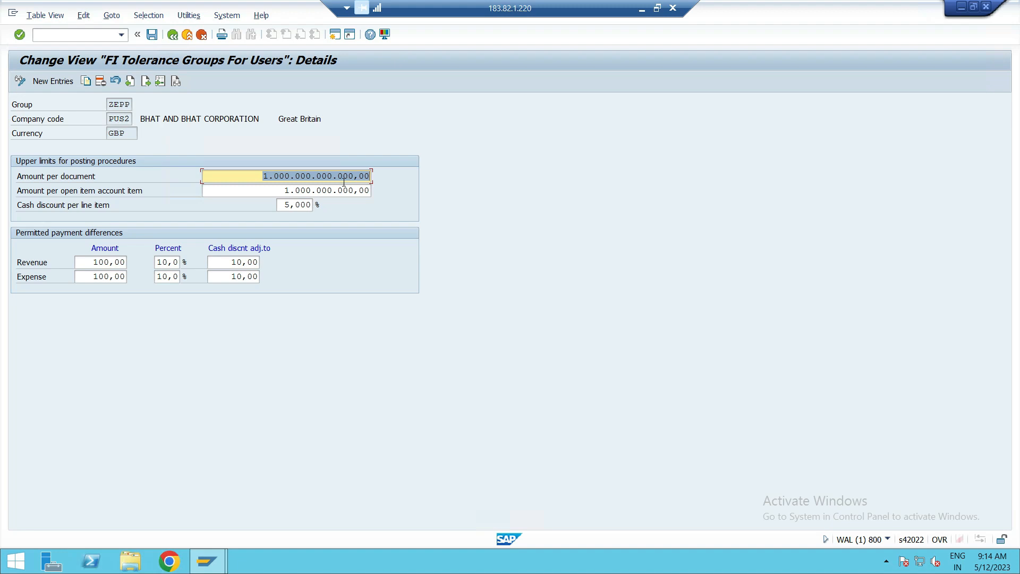
left_click(84, 193)
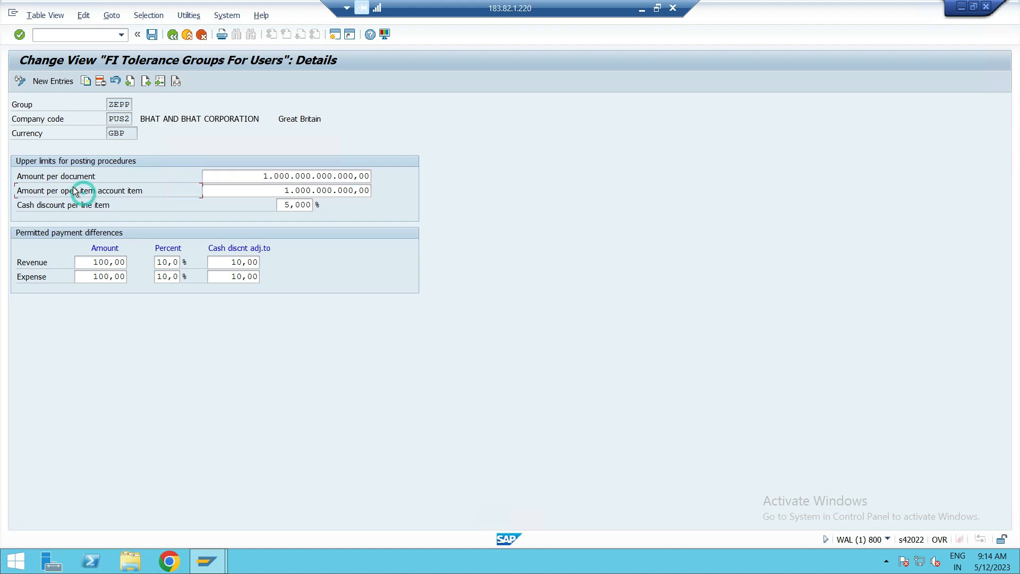
left_click(287, 193)
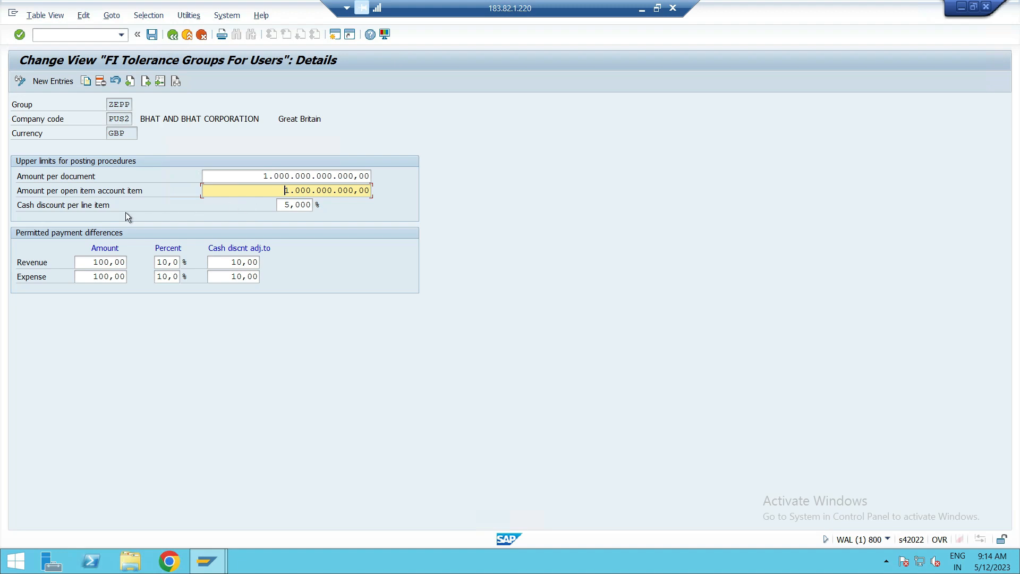
left_click(148, 203)
left_click(290, 207)
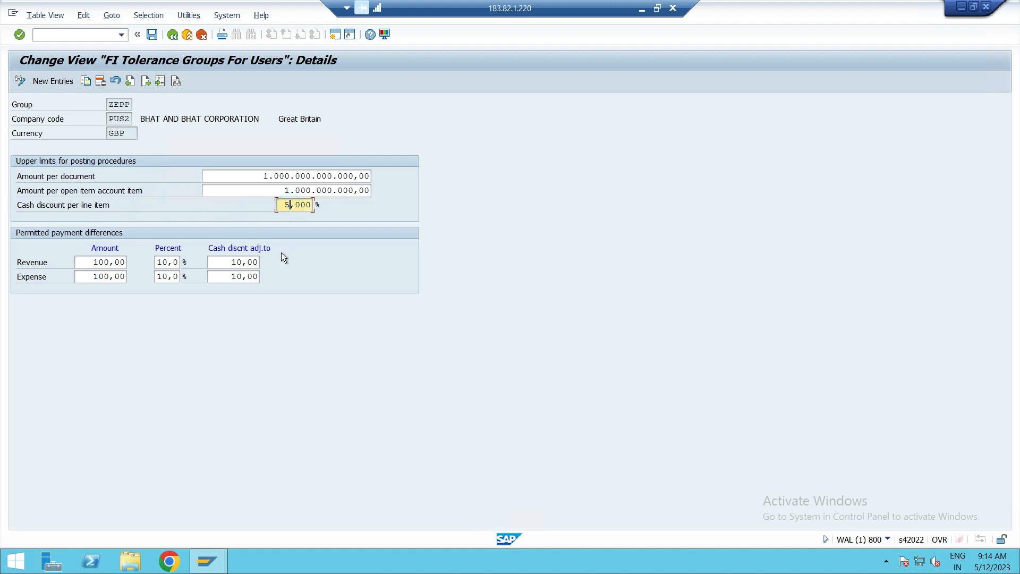
left_click(124, 263)
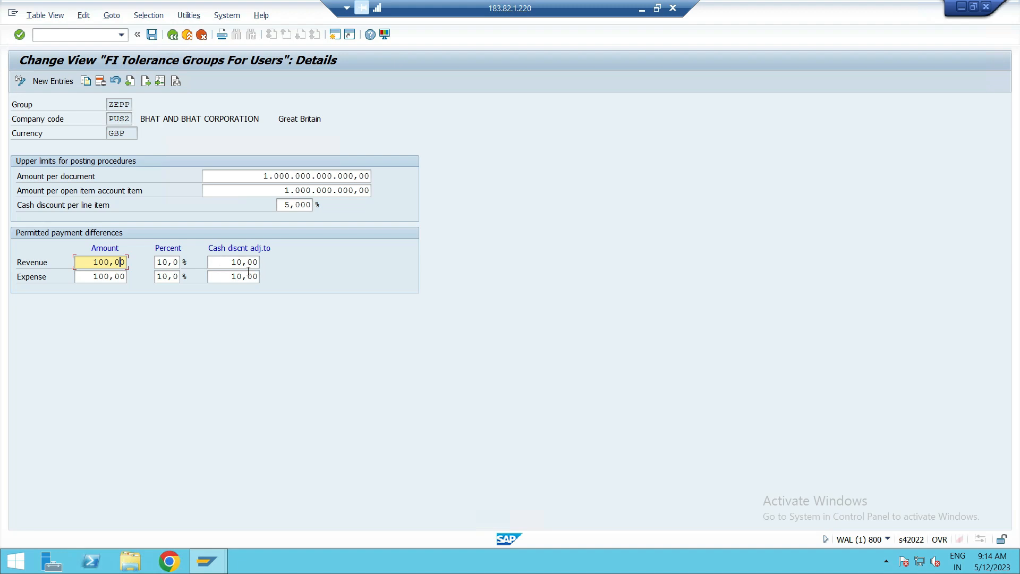
left_click(83, 275)
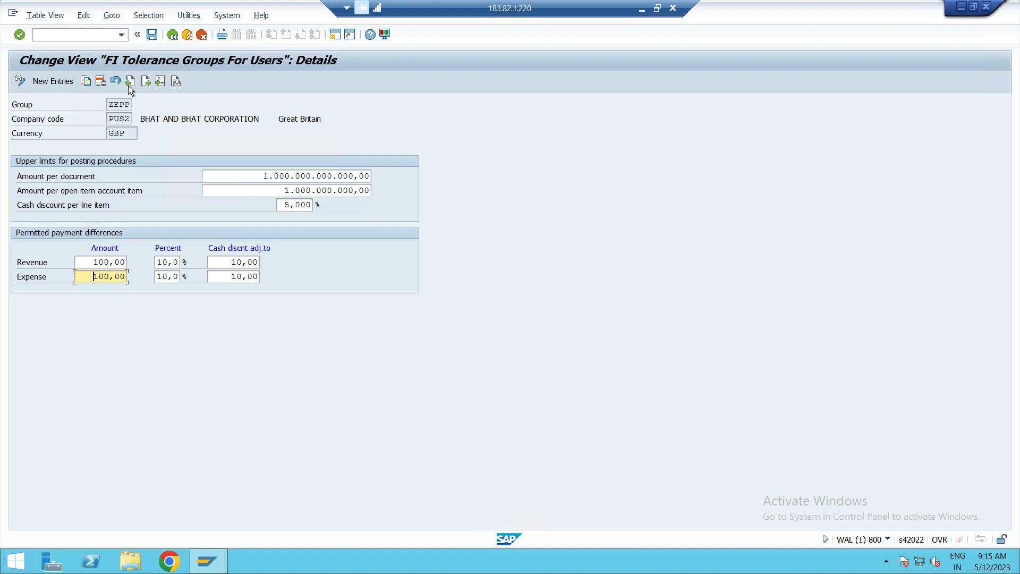
left_click(172, 35)
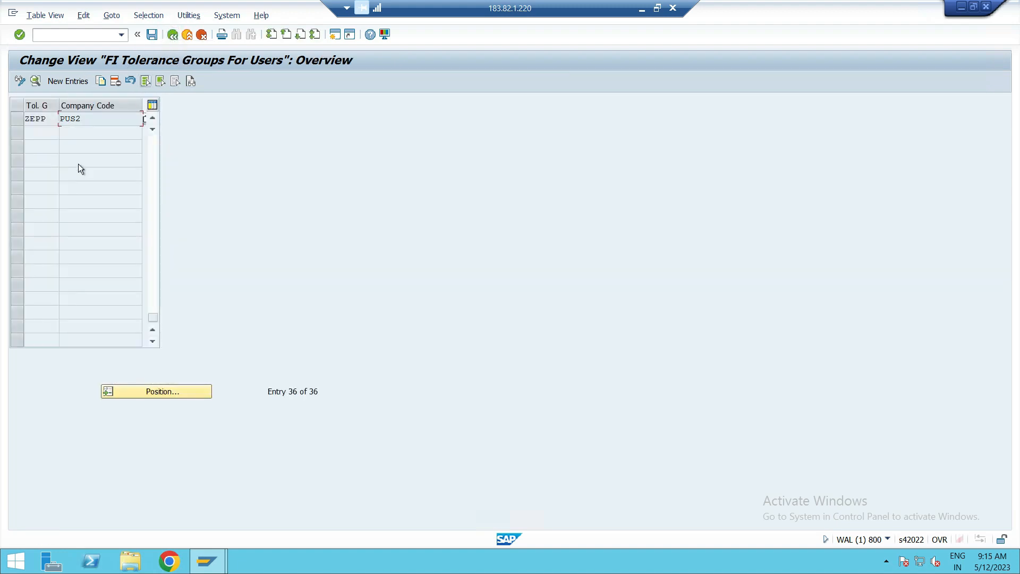
Check the PUS1, PUS2 and ZEPP entries in the overview, and open the Assign Users to Tolerance Groups activity from the IMG.
scroll(78, 164, "up", 3)
scroll(67, 187, "up", 3)
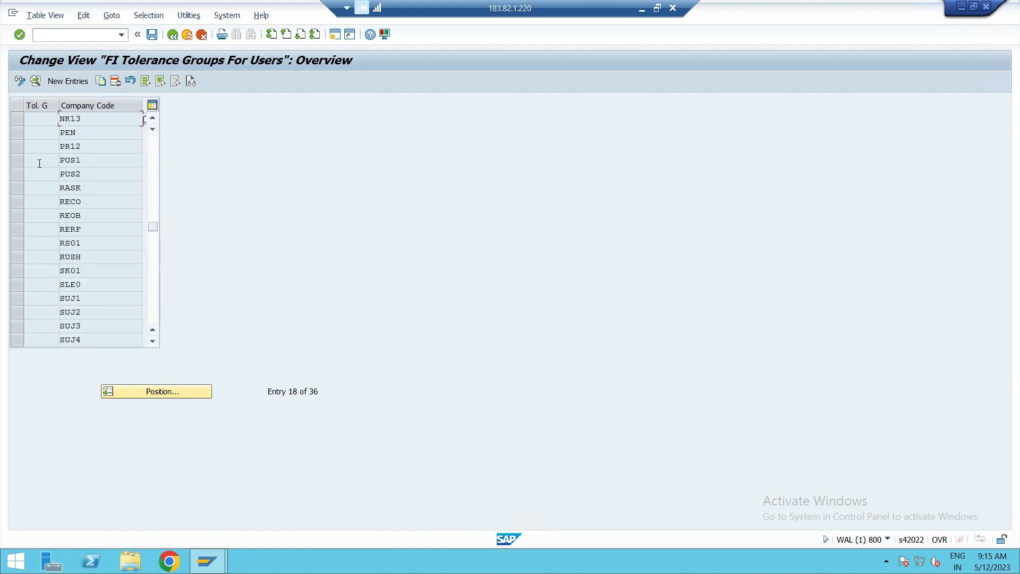
scroll(44, 260, "down", 3)
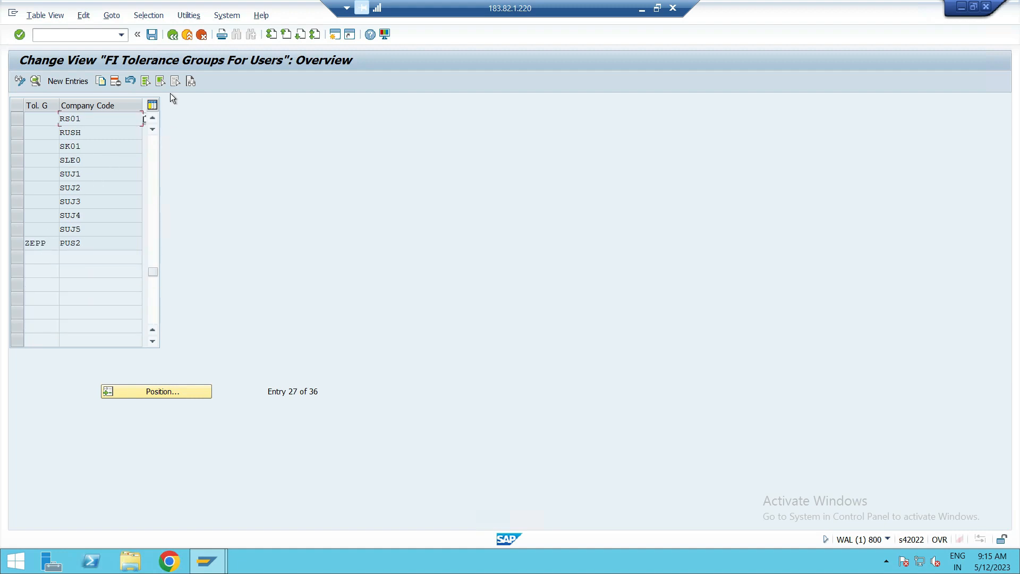
double_click(53, 243)
left_click(175, 34)
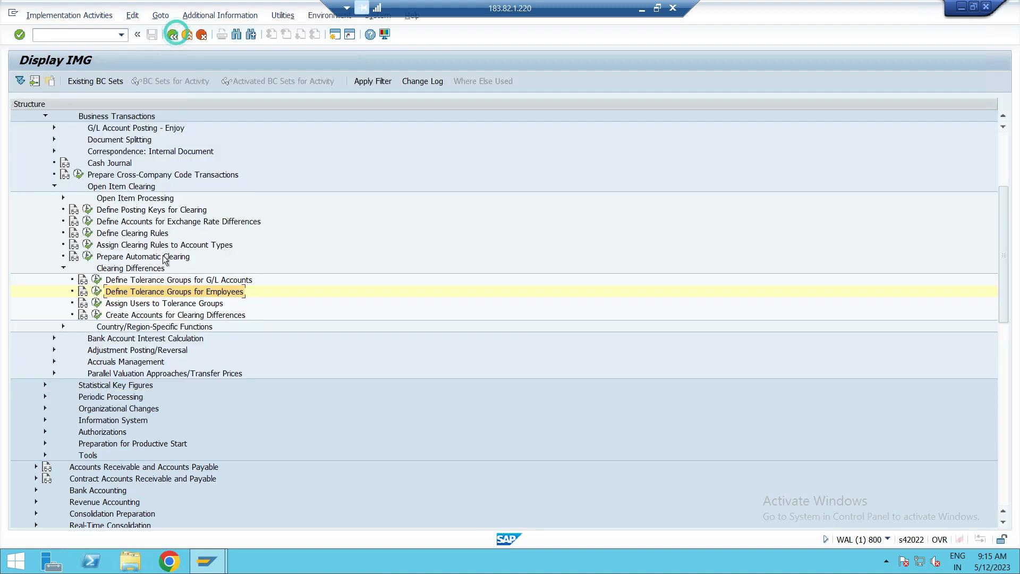
left_click(159, 307)
left_click(96, 302)
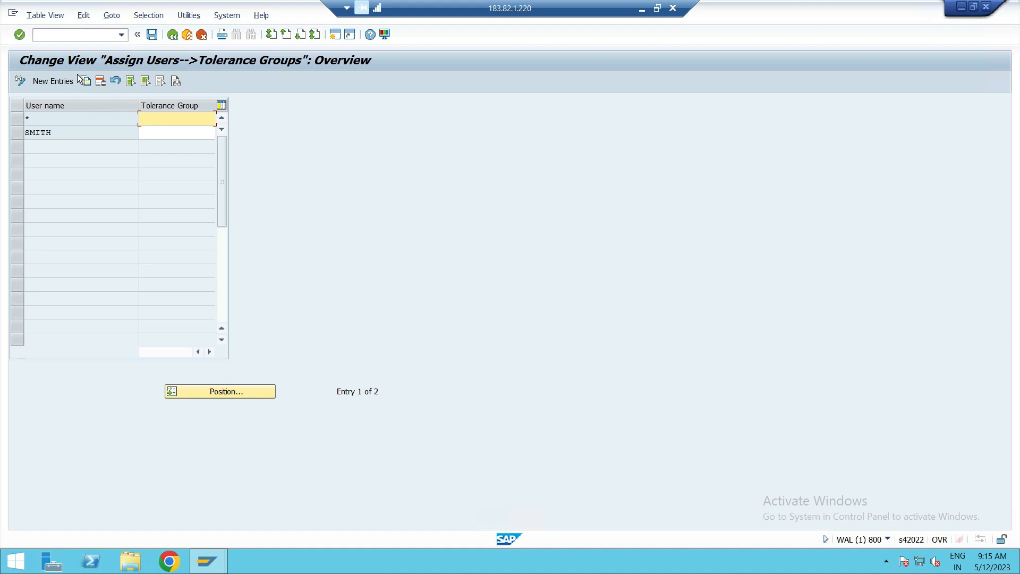
Copy the existing named user's tolerance group assignment and enter S22USER13 as the user name of the copy.
left_click(19, 132)
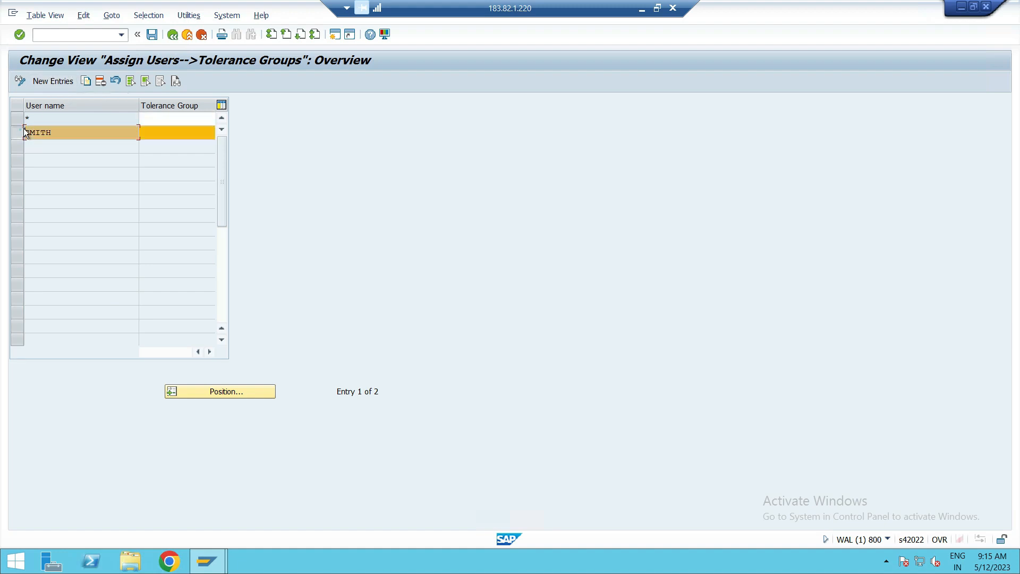
left_click(85, 81)
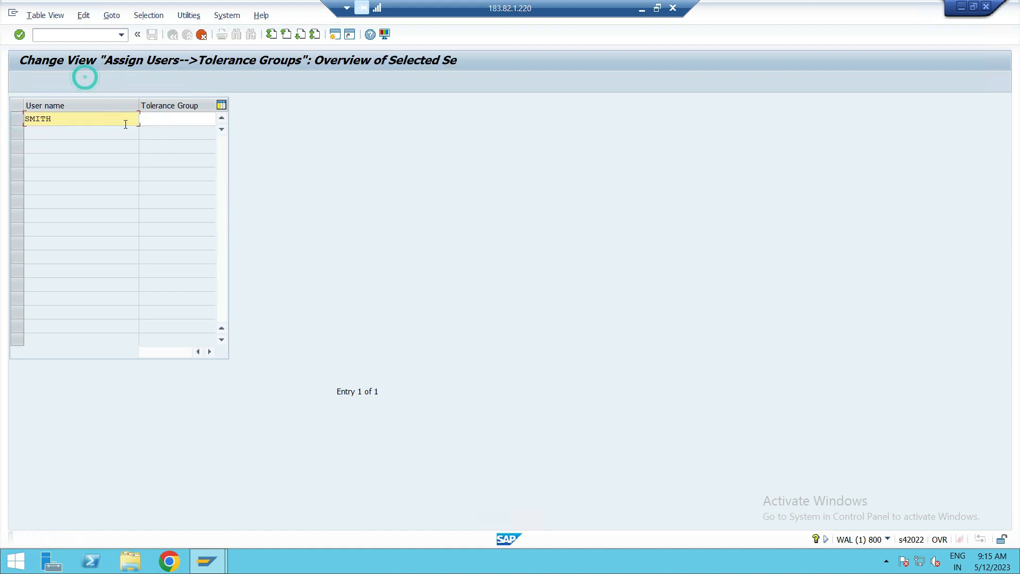
left_click(104, 123)
key("BackSpace")
key("BackSpace")
key("BackSpace")
key("BackSpace")
key("BackSpace")
type("S22USER13")
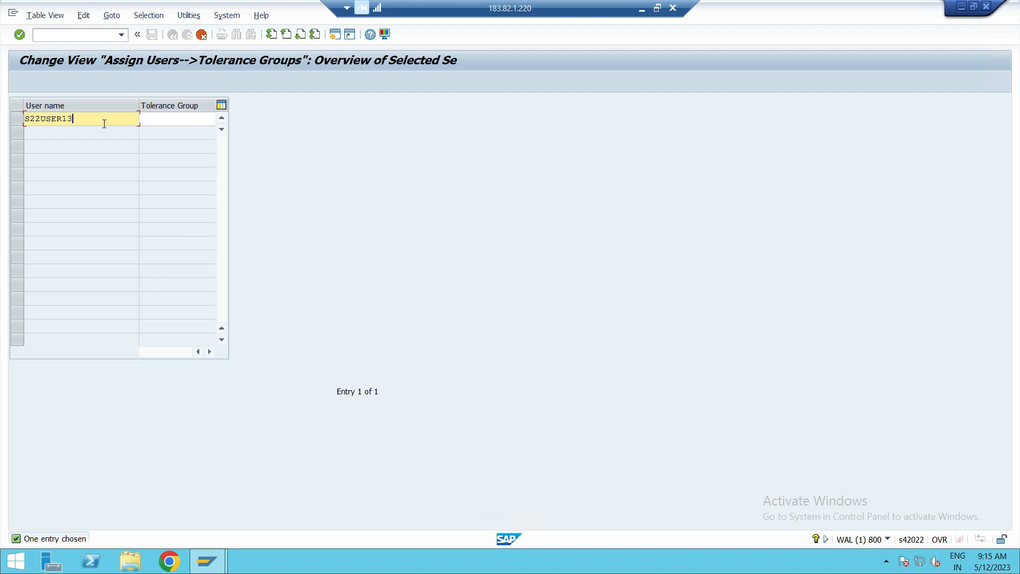
Assign tolerance group ZEPP to user S22USER13 and save the assignment under the customizing request.
left_click(187, 117)
type("ZEPP")
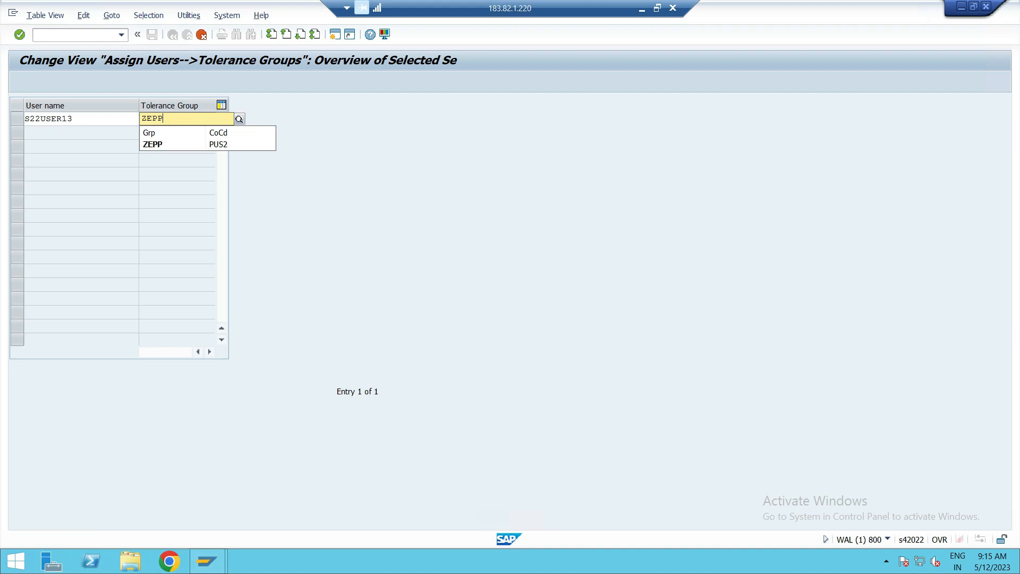
left_click(175, 145)
key("Return")
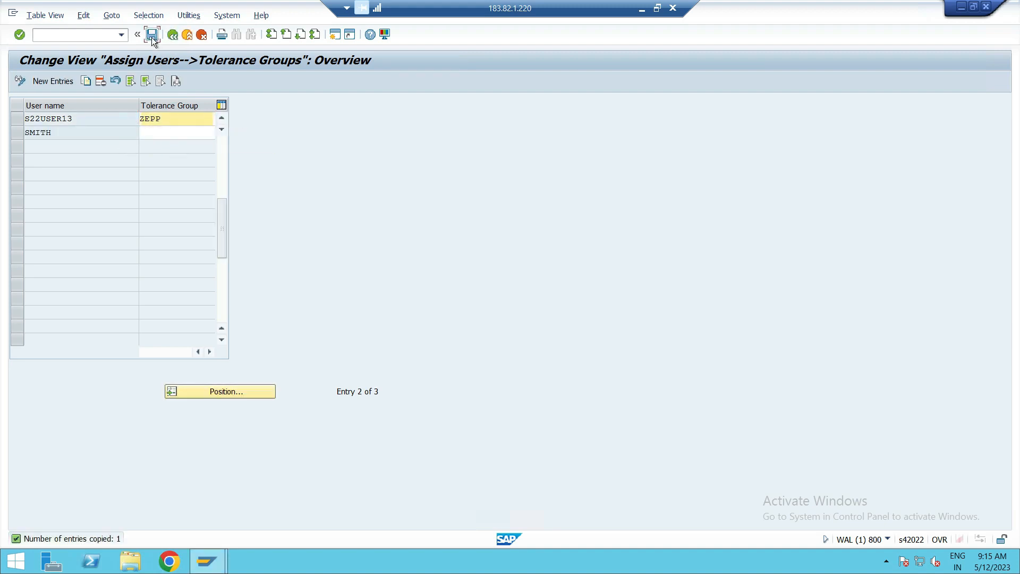
left_click(152, 35)
left_click(248, 222)
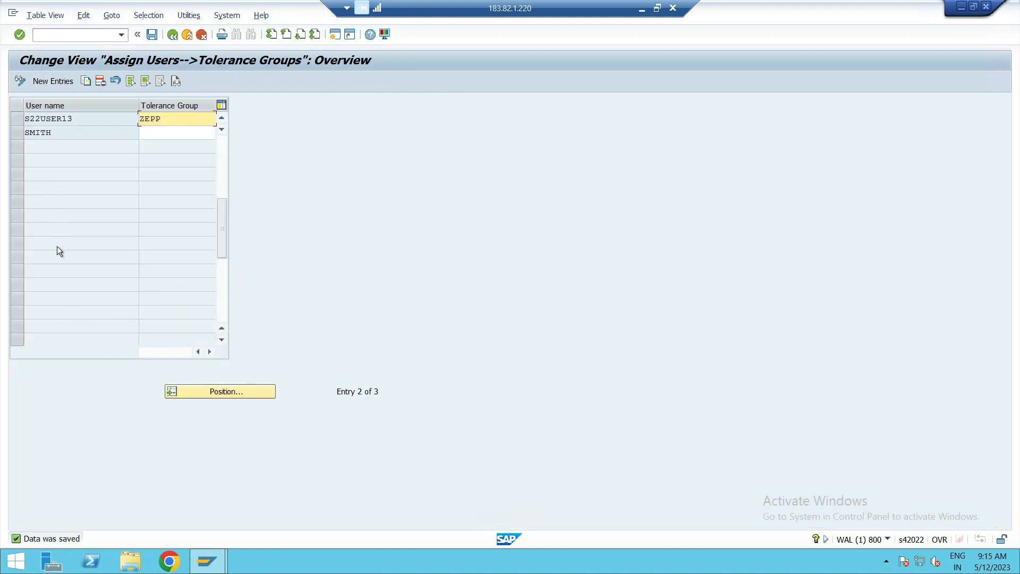
Return from the user assignments to the IMG structure and collapse the Clearing Differences node.
double_click(184, 122)
left_click(176, 37)
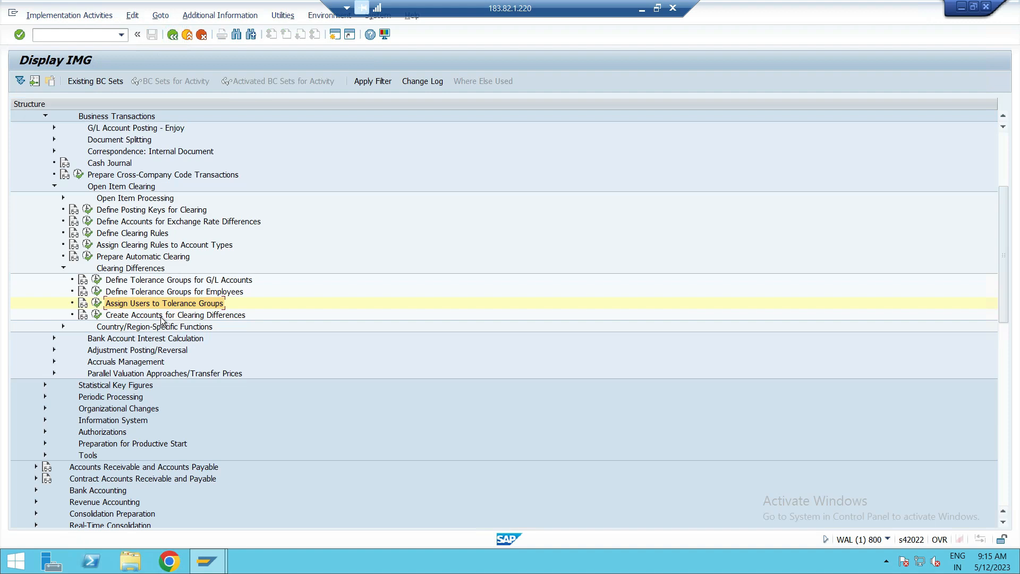
left_click(62, 269)
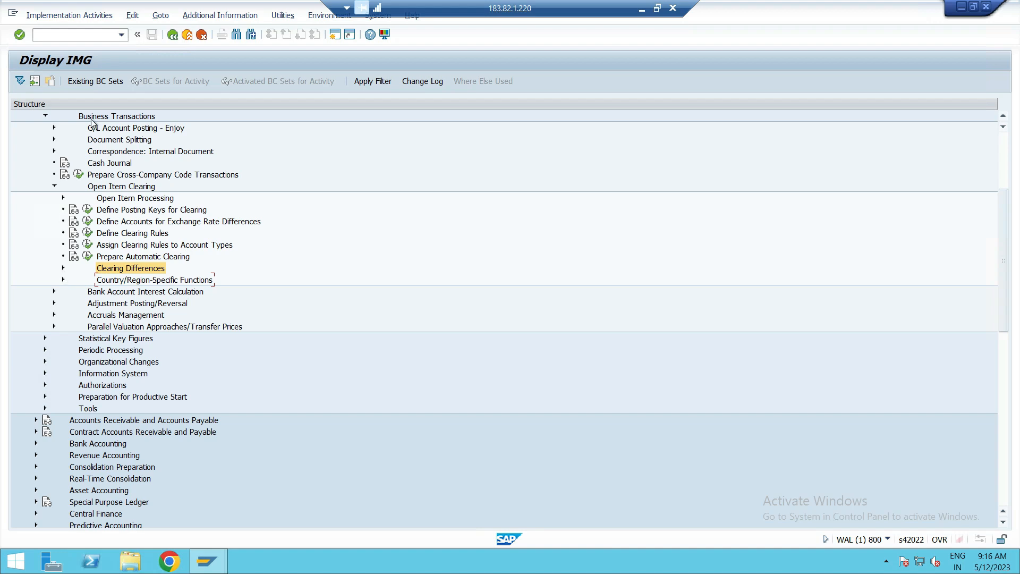
Leave the current transaction with /N, start transaction SPRO and open the SAP Reference IMG.
left_click(86, 36)
type("/N")
key("Return")
type("SPRO")
key("Return")
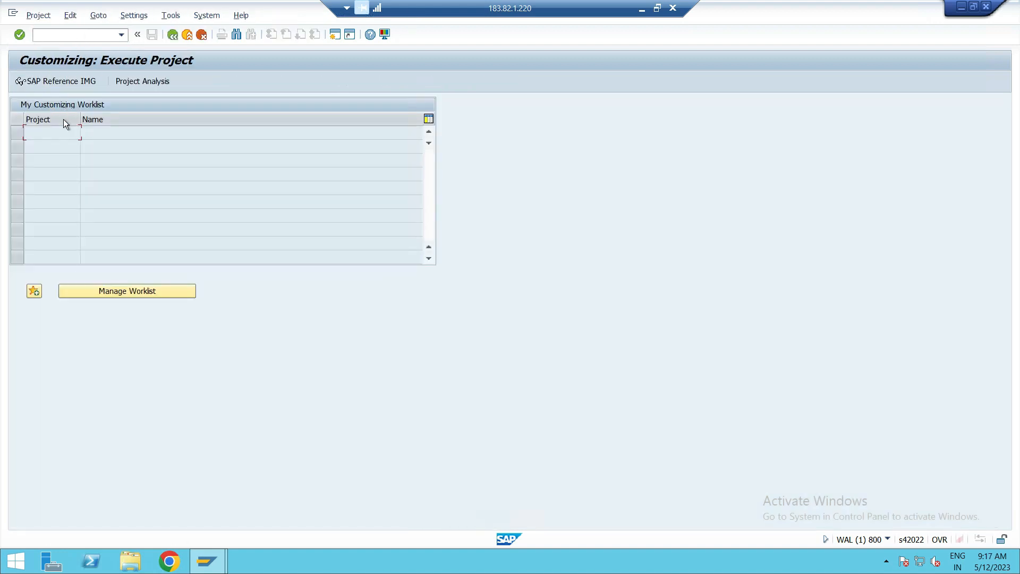
left_click(88, 78)
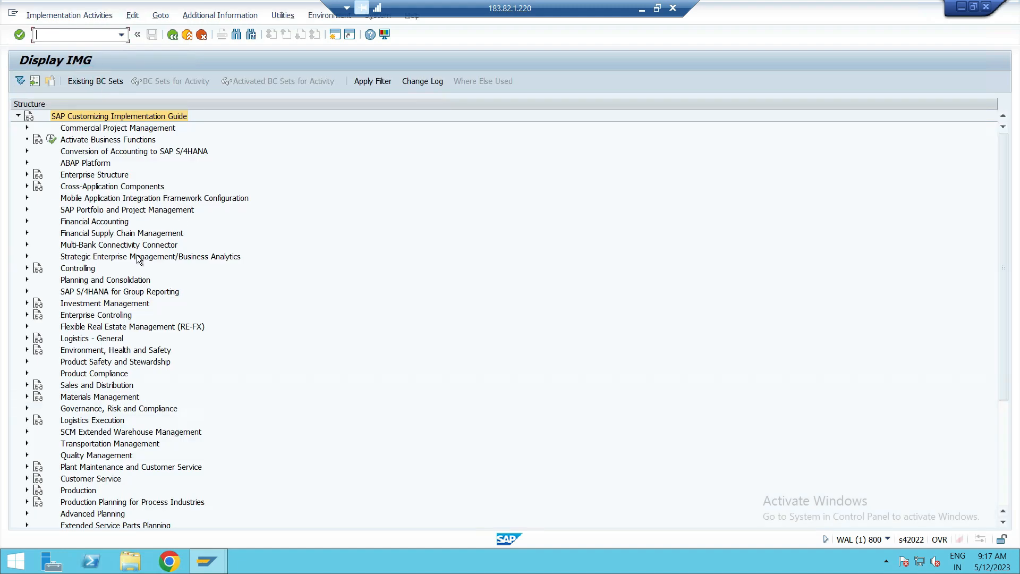
Expand Financial Accounting, Accounts Receivable and Accounts Payable, Business Transactions and Open Item Clearing in the IMG structure.
left_click(27, 221)
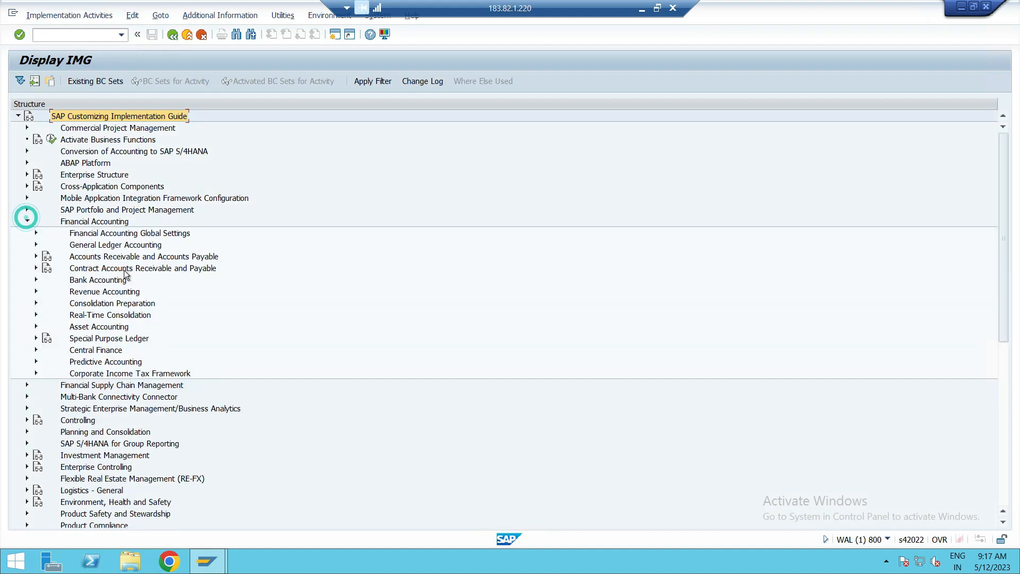
left_click(37, 256)
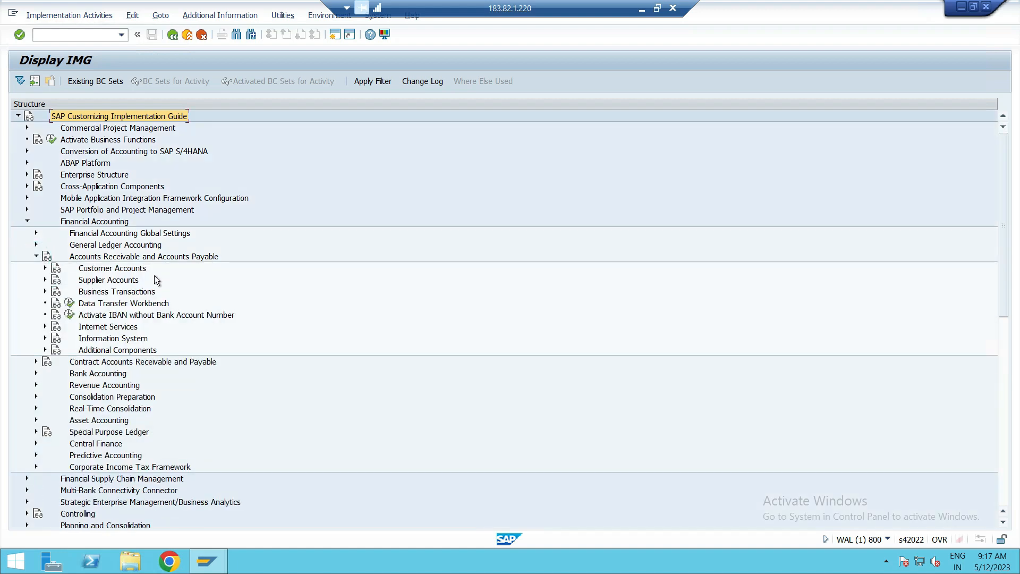
left_click(107, 294)
left_click(44, 292)
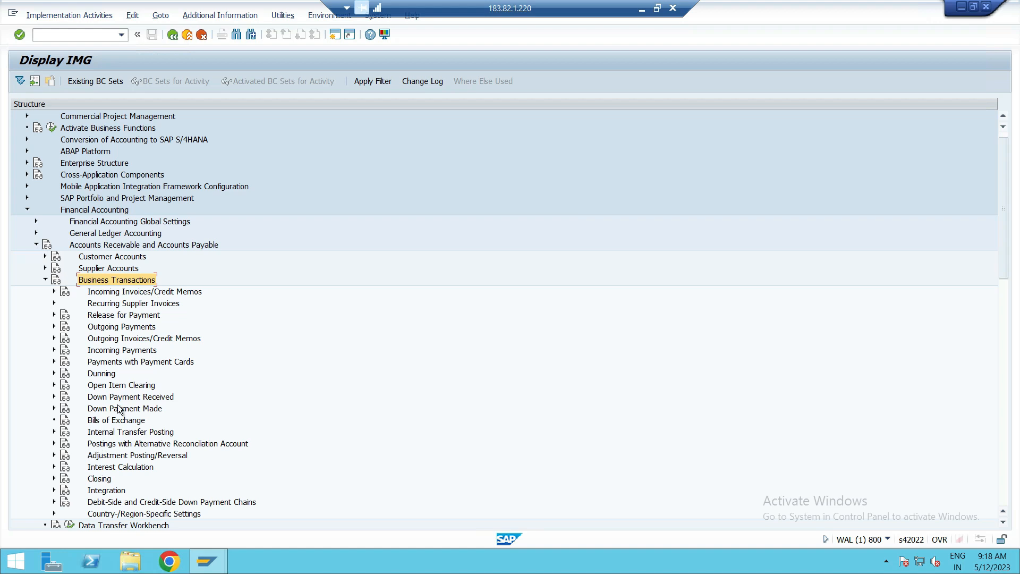
left_click(121, 385)
left_click(54, 384)
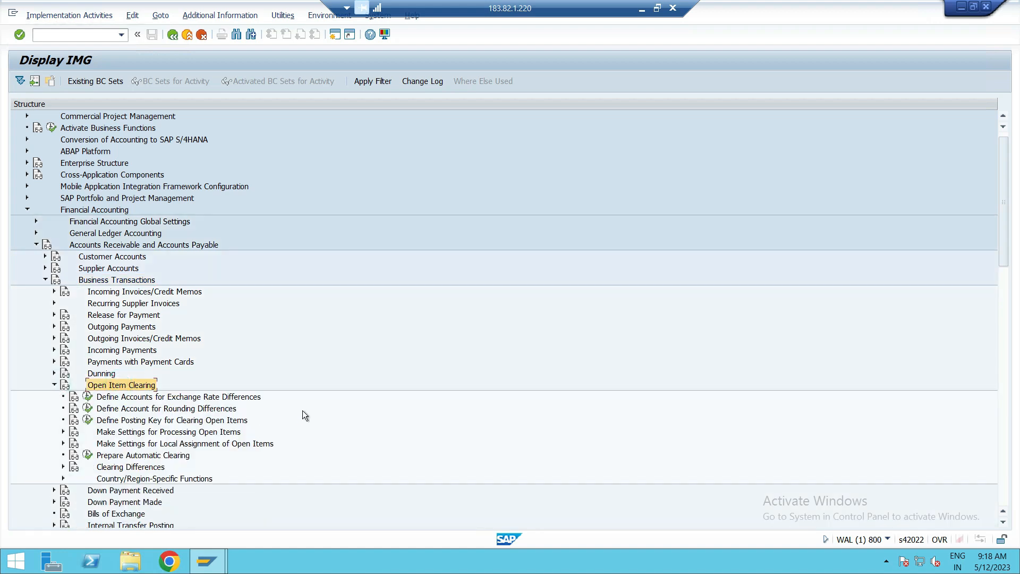
Expand Clearing Differences under Open Item Clearing and execute the activity Define Tolerances for Customers and Suppliers.
left_click(123, 467)
left_click(72, 468)
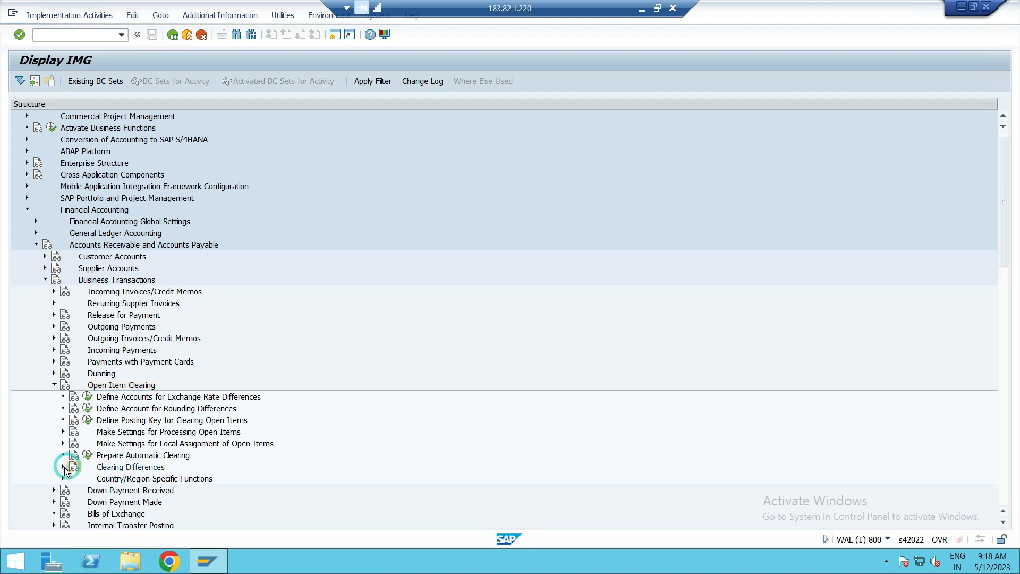
left_click(393, 48)
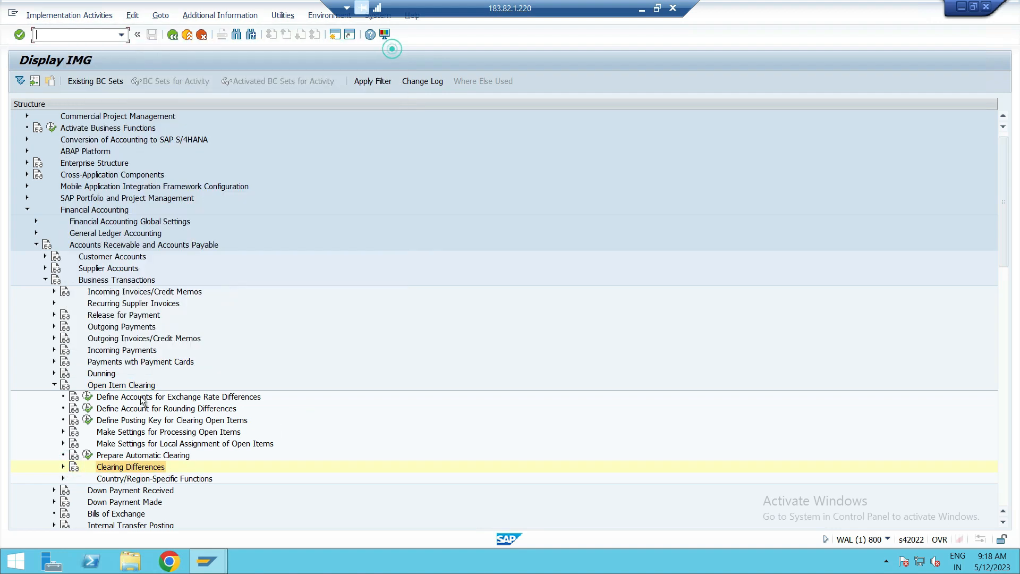
left_click(62, 468)
scroll(198, 382, "down", 4)
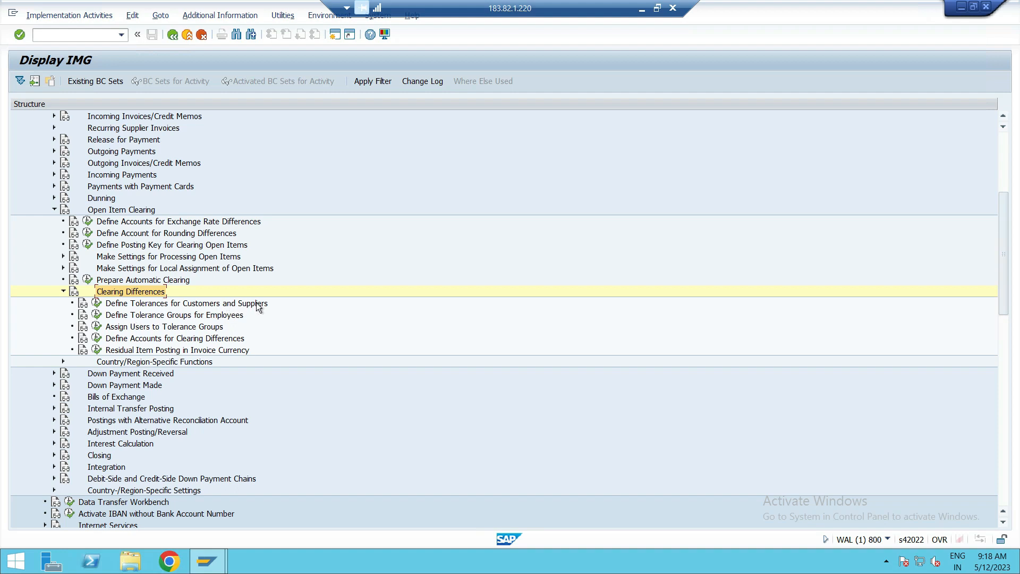
left_click(98, 302)
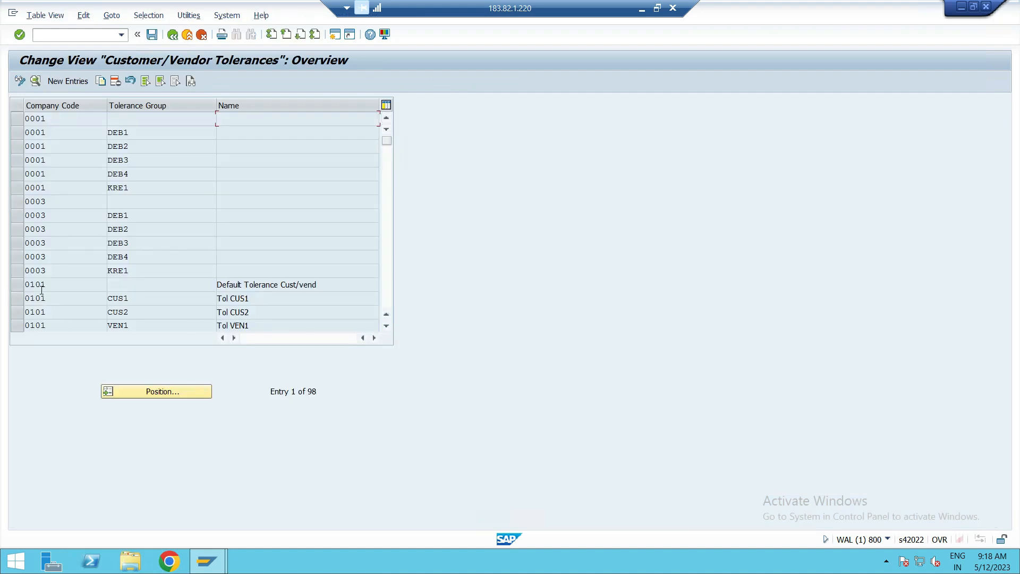
Look up company code PUS in the customer/vendor tolerances and view the blank new entry form without filling it in.
scroll(135, 160, "down", 3)
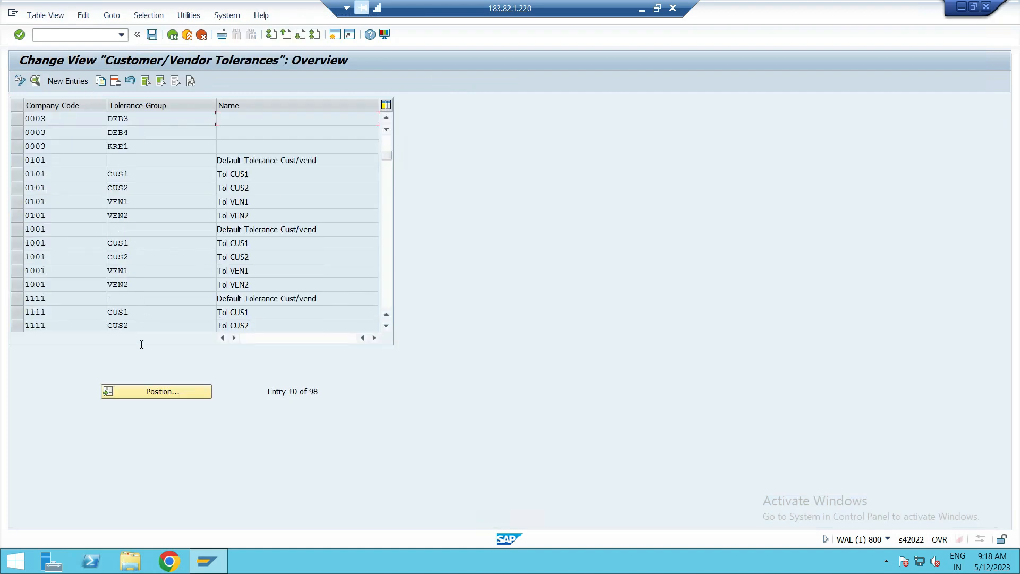
left_click(146, 391)
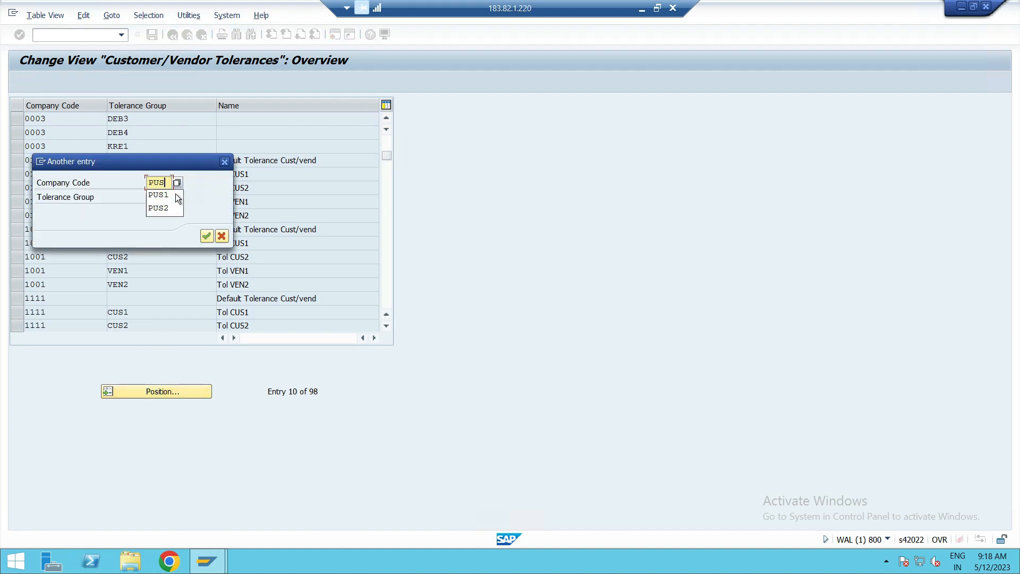
key("Return")
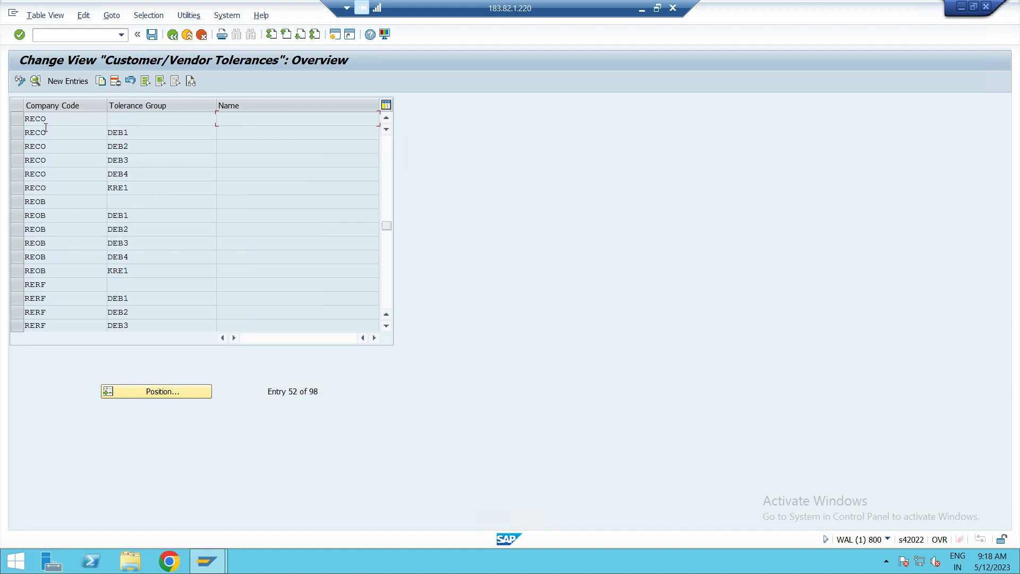
left_click(76, 81)
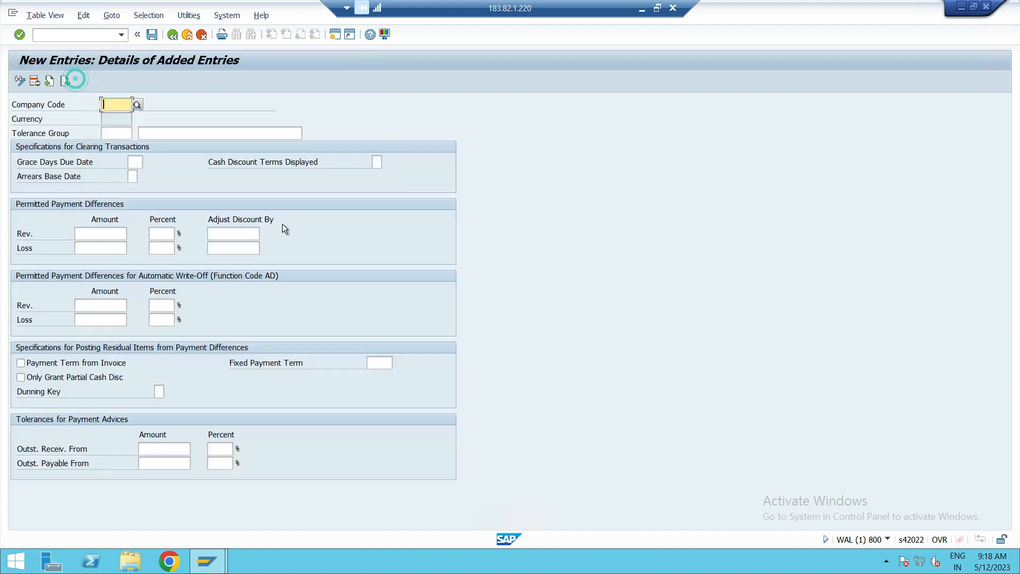
left_click(173, 38)
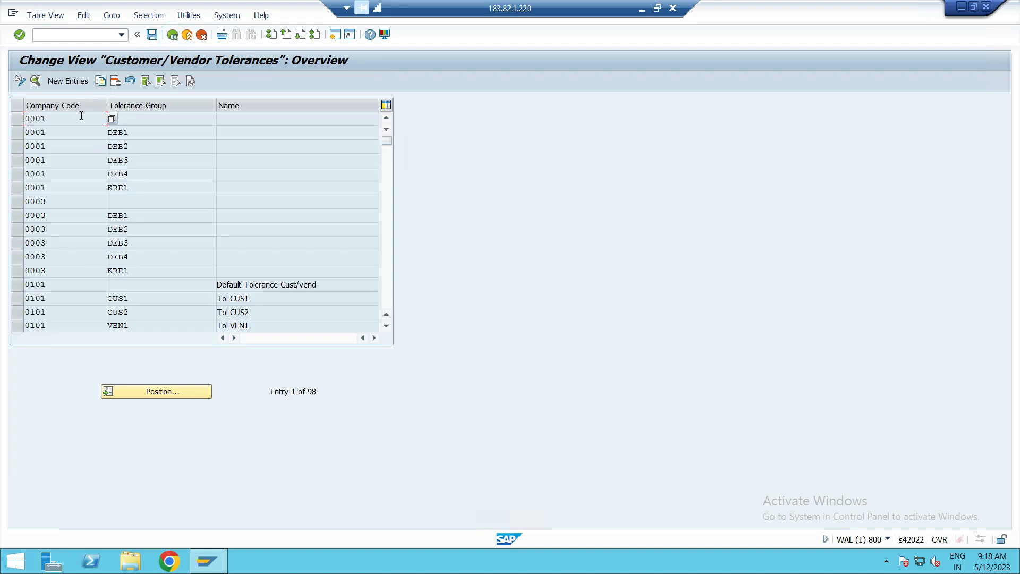
Copy the company code 0001 tolerance entry with the blank tolerance group to company code PUS1.
left_click(17, 120)
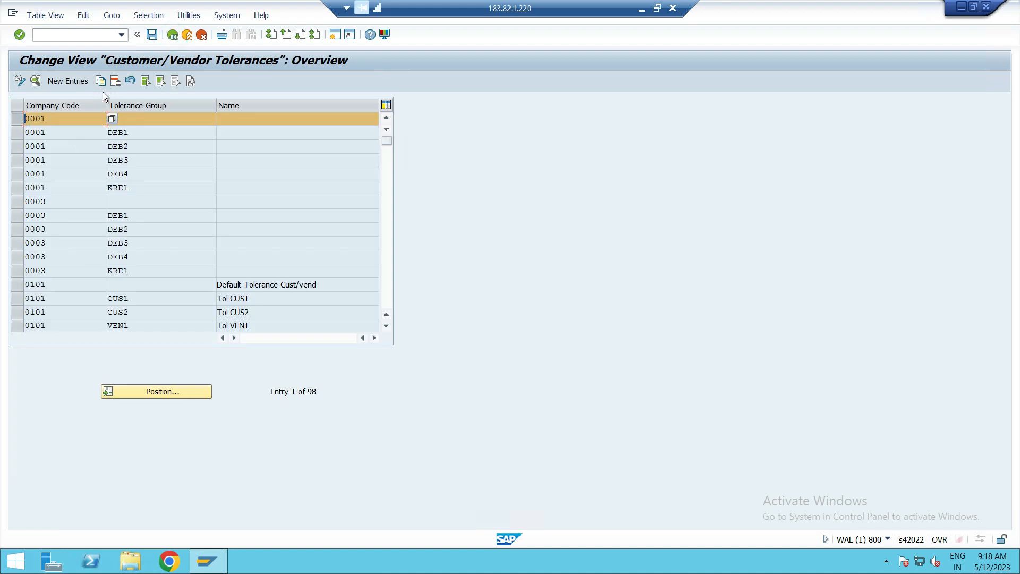
left_click(101, 81)
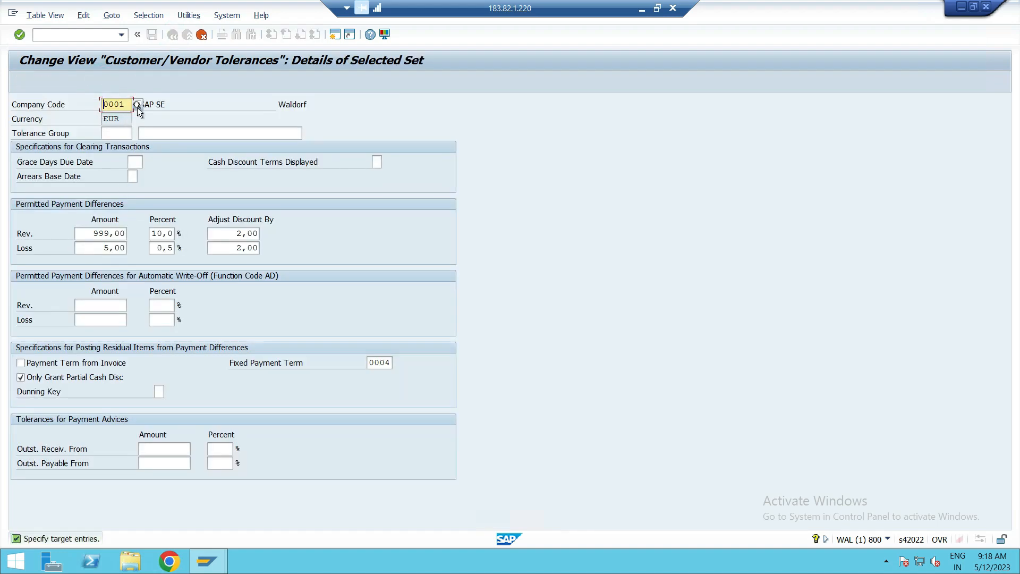
left_click_drag(128, 104, 60, 116)
key("BackSpace")
type("PUS1")
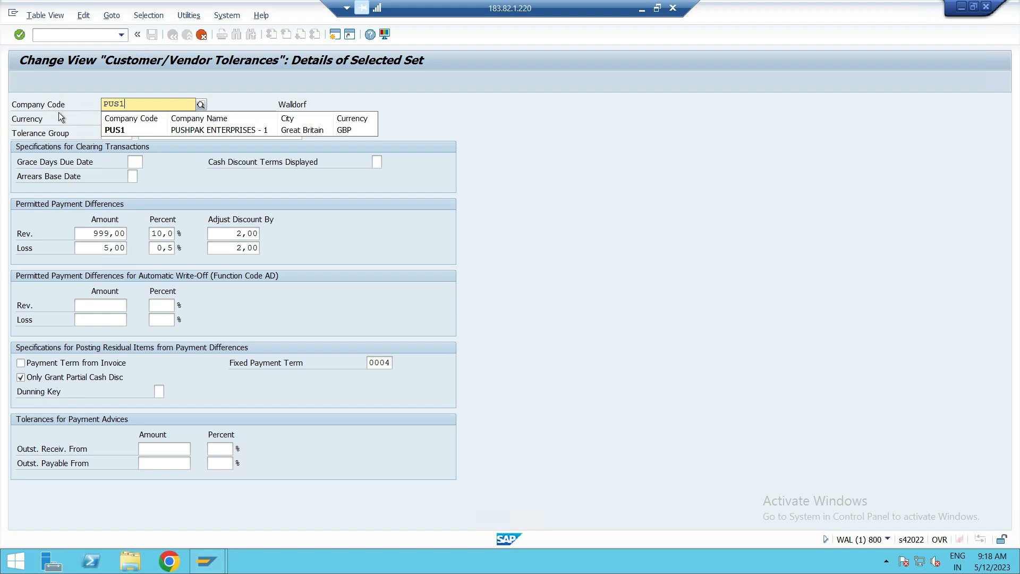
left_click(113, 130)
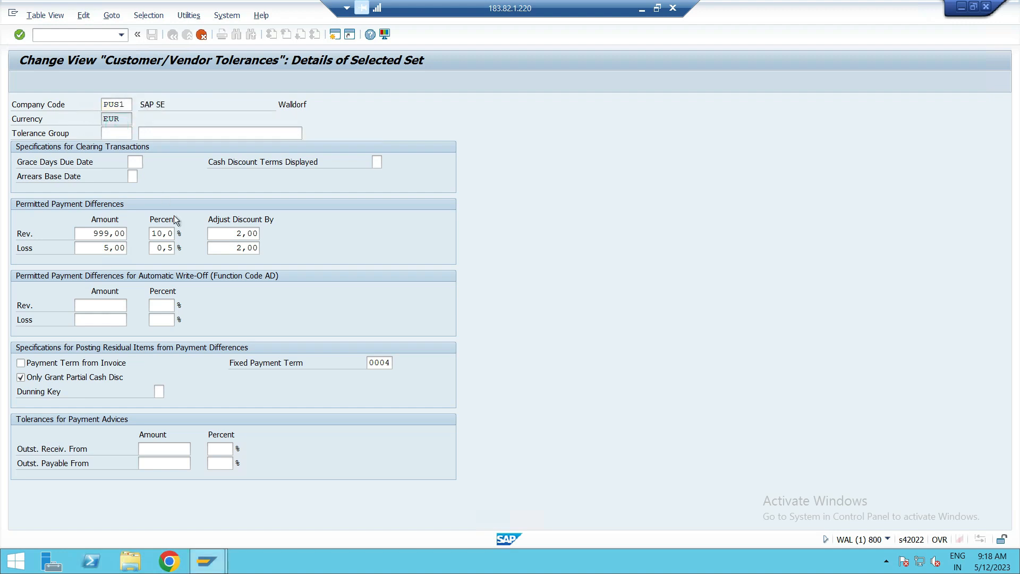
key("Return")
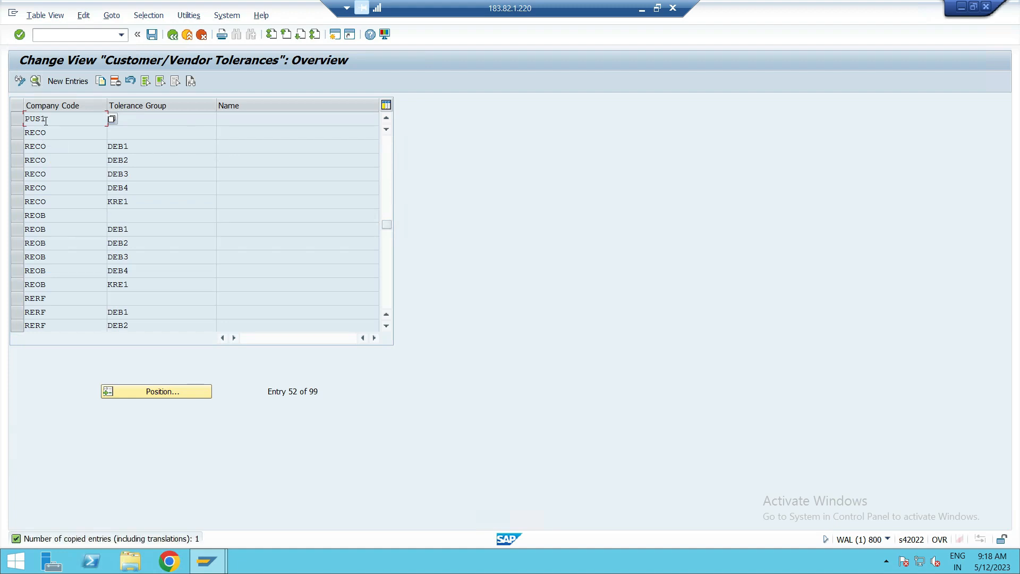
Copy the PUS1 customer/vendor tolerance entry to company code PUS2.
left_click(16, 119)
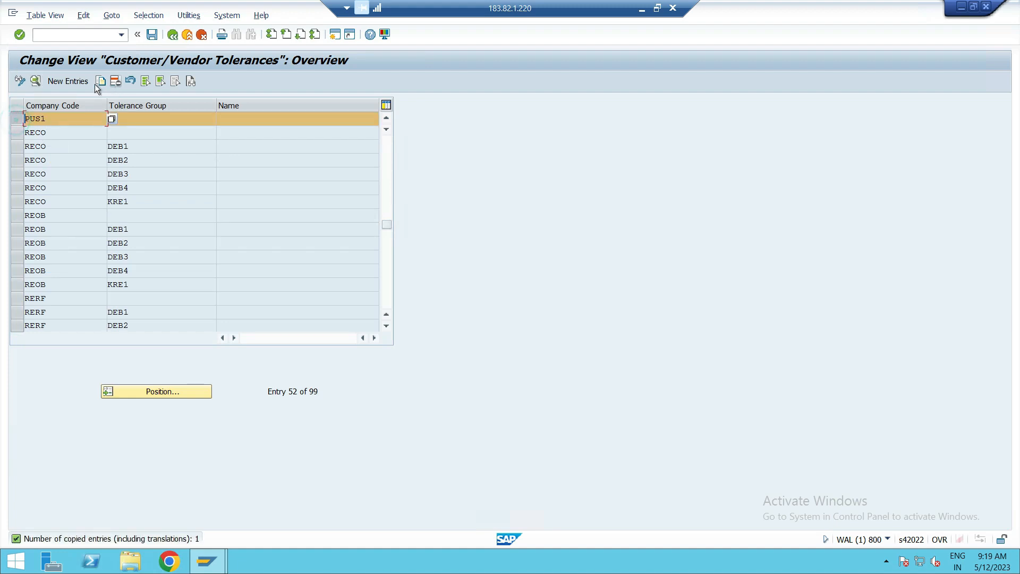
left_click(100, 81)
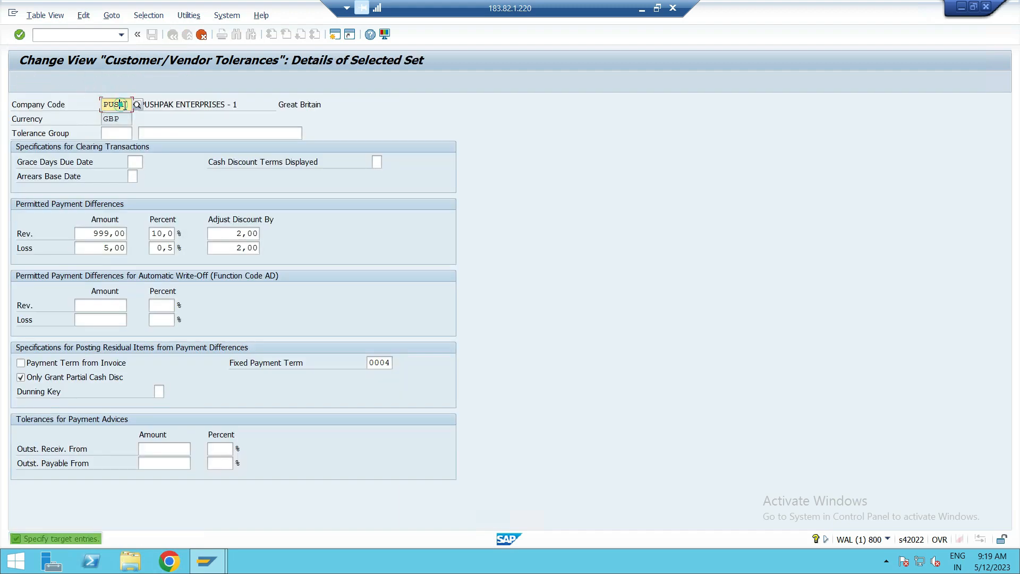
key("BackSpace")
type("2")
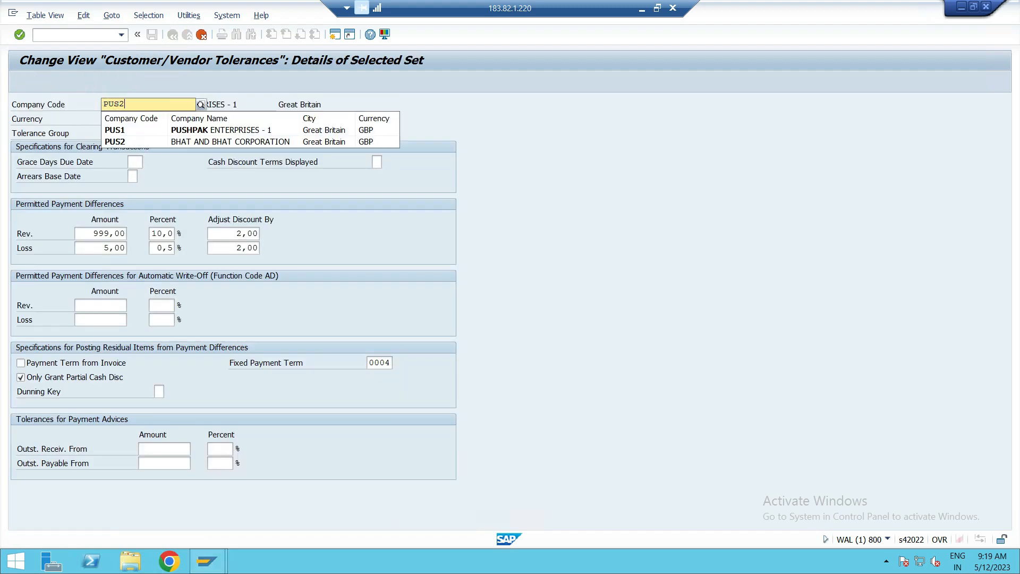
key("Return")
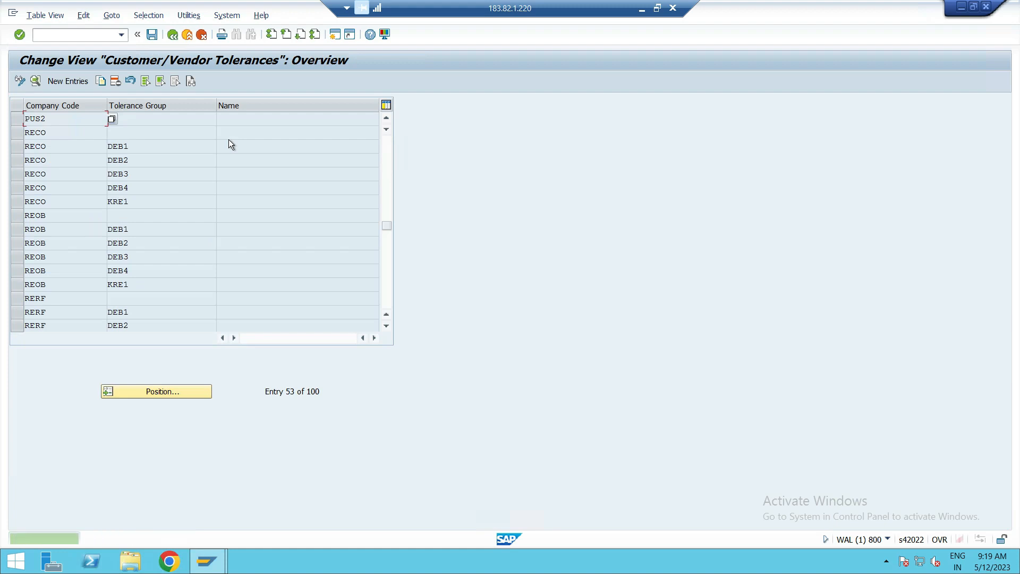
Save the copied tolerance entries under the proposed customizing request, check them in the overview and return to the IMG structure.
left_click(152, 35)
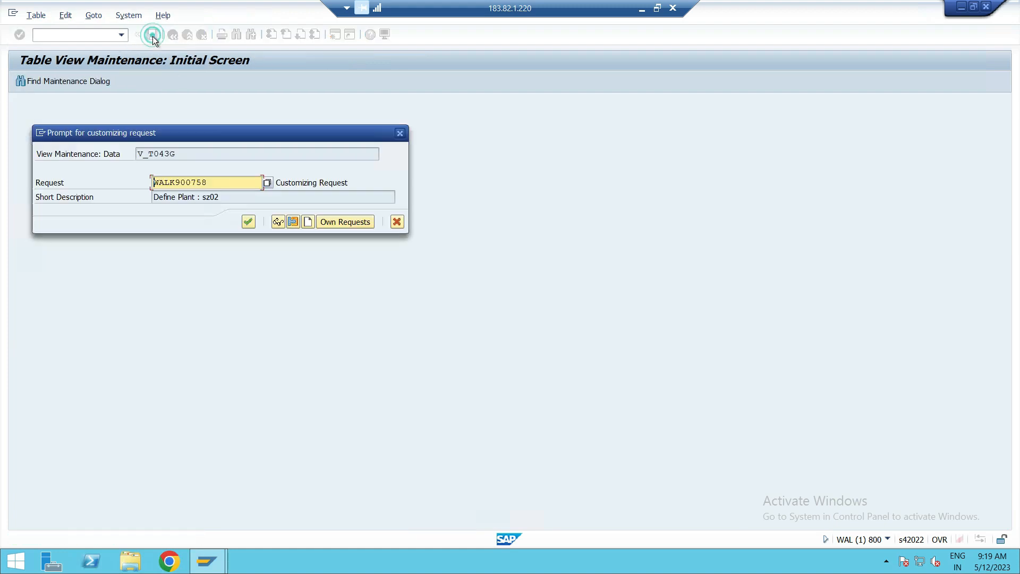
left_click(247, 221)
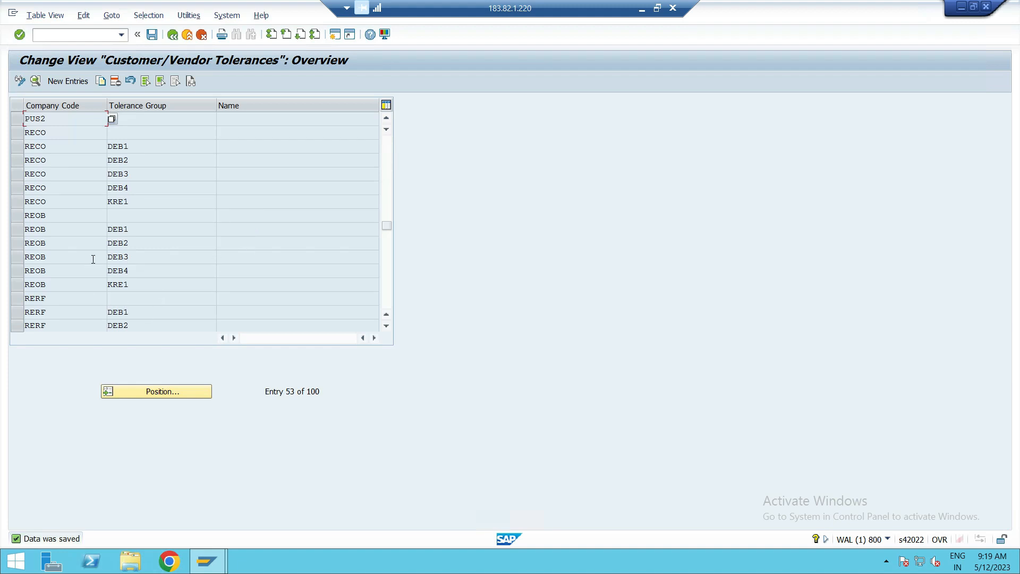
scroll(97, 181, "up", 3)
scroll(94, 177, "down", 3)
scroll(93, 177, "up", 1)
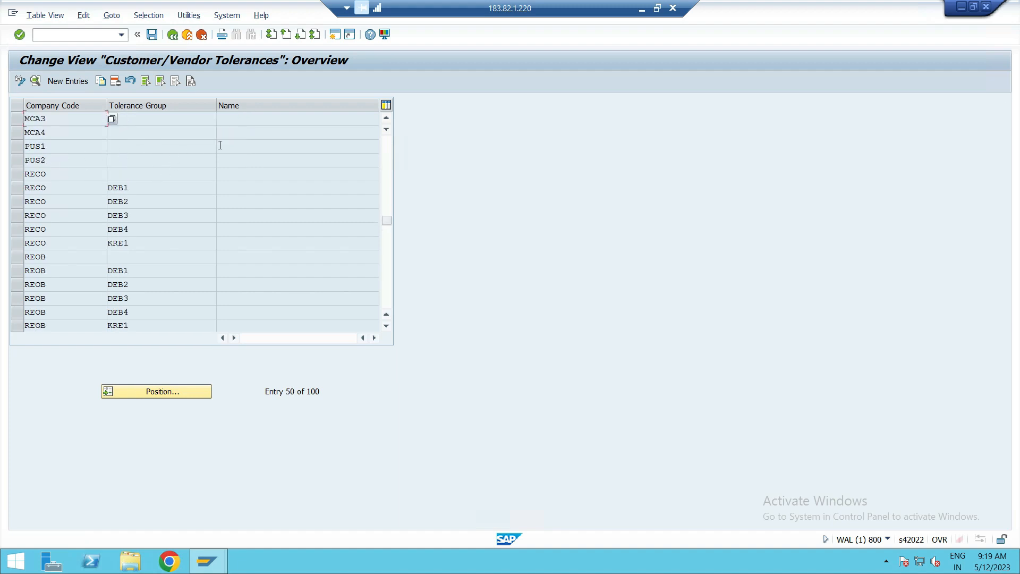
left_click(172, 35)
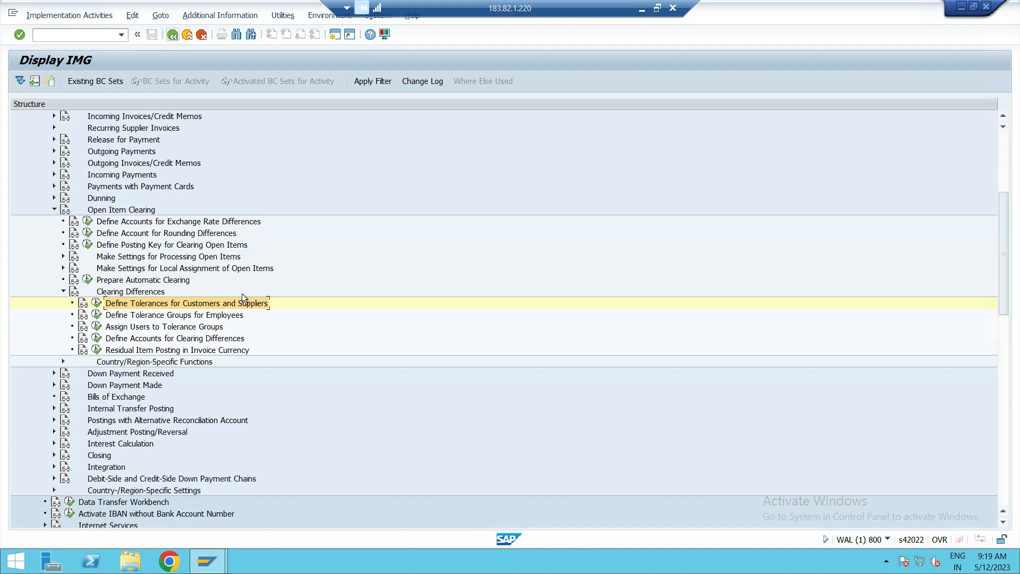
Reopen Define Tolerances for Customers and Suppliers, position the list at PUS and open the details of the PUS1 entry.
left_click(100, 302)
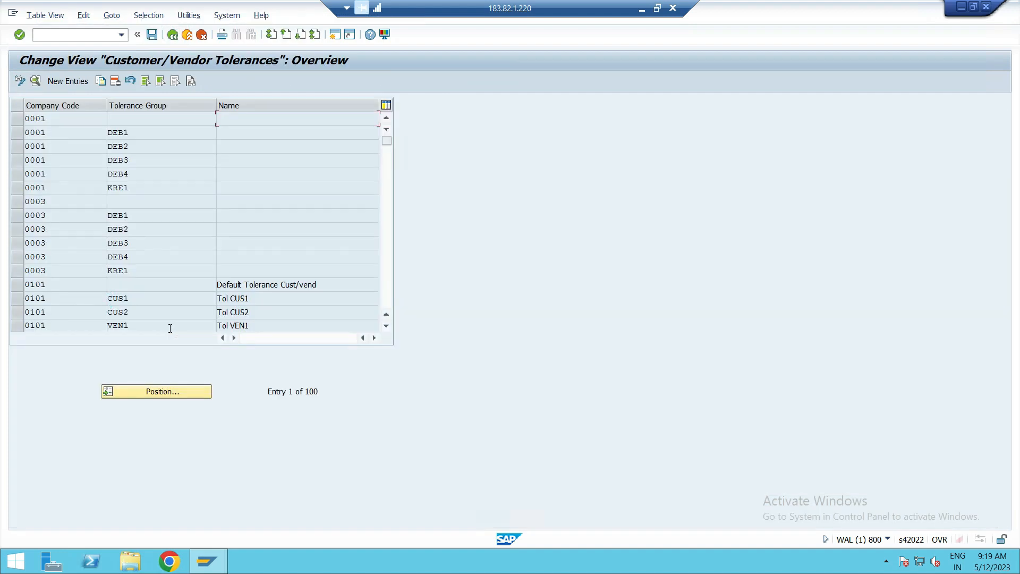
left_click(176, 391)
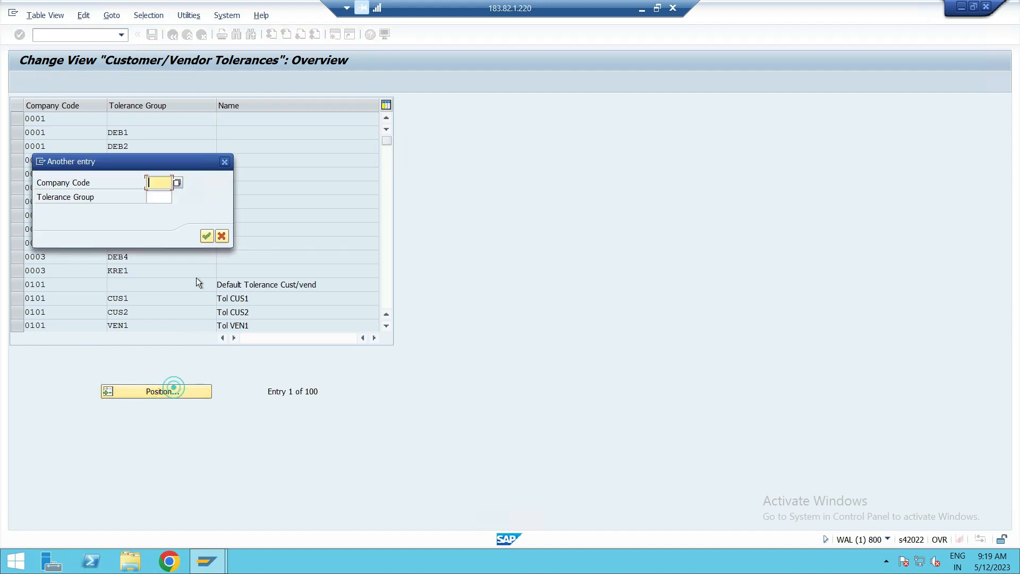
type("PUS")
key("Return")
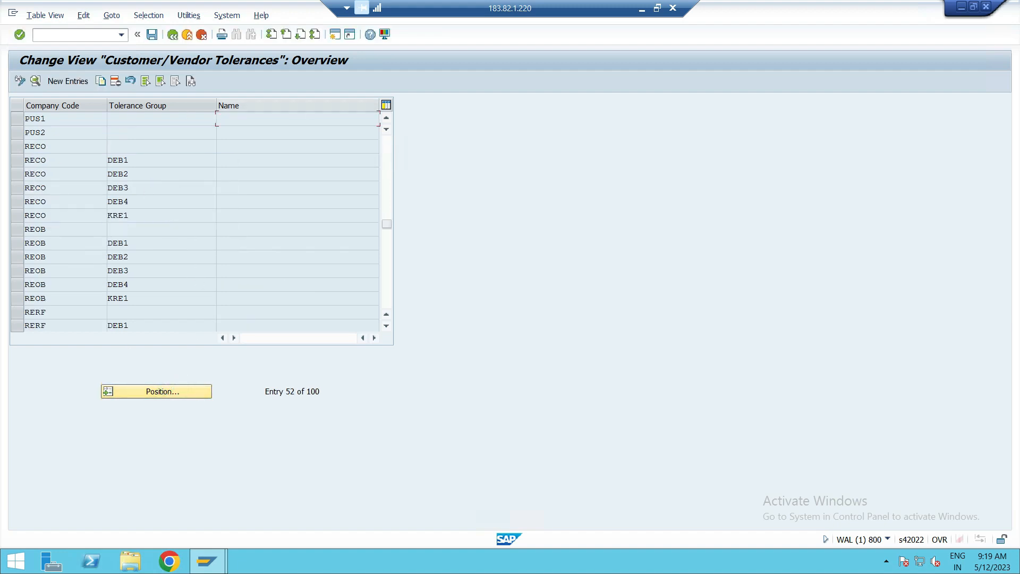
double_click(52, 118)
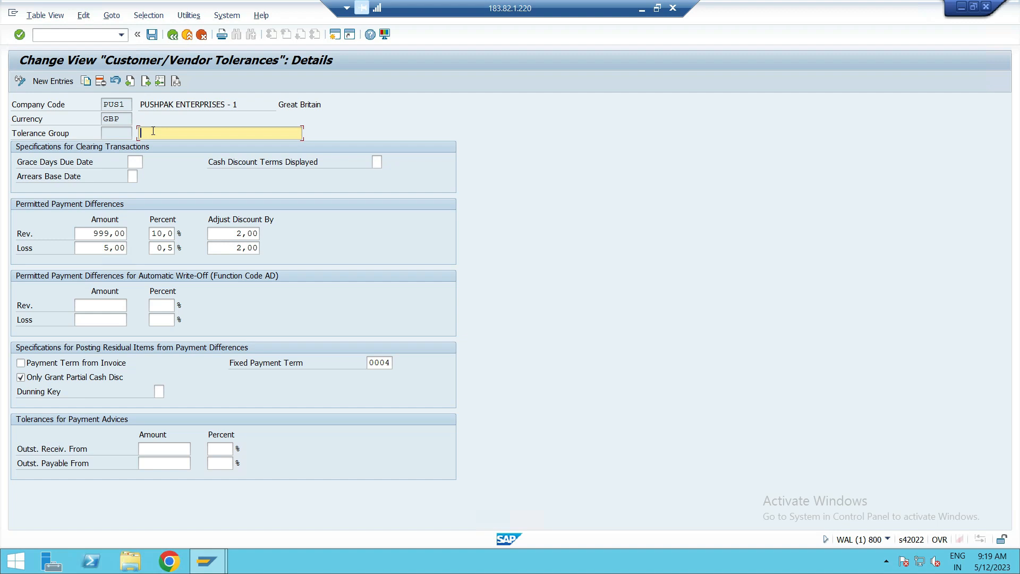
Describe the PUS1 tolerance group as TOL GRP FOR CUSTOMER AND SUPPL and save it under the proposed customizing request.
type("TOL GRP FOR CUSTOMER ANS")
key("BackSpace")
key("BackSpace")
type("D SUPPL")
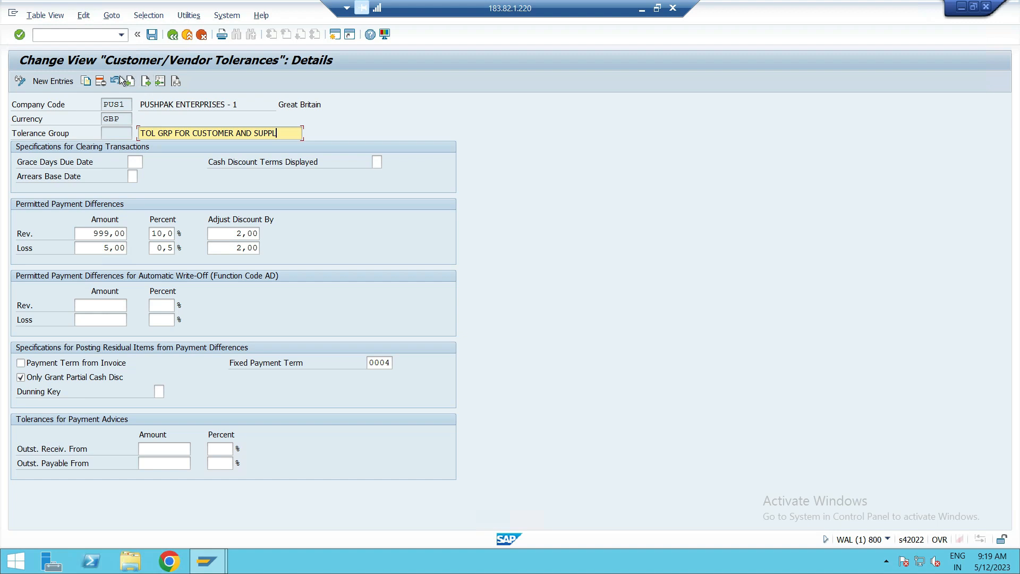
left_click(153, 34)
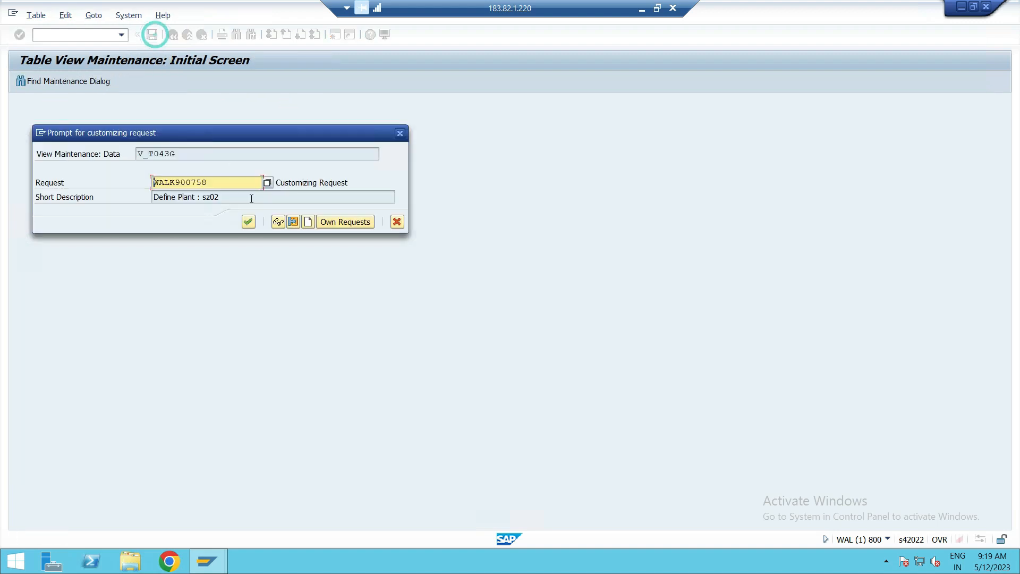
left_click(248, 222)
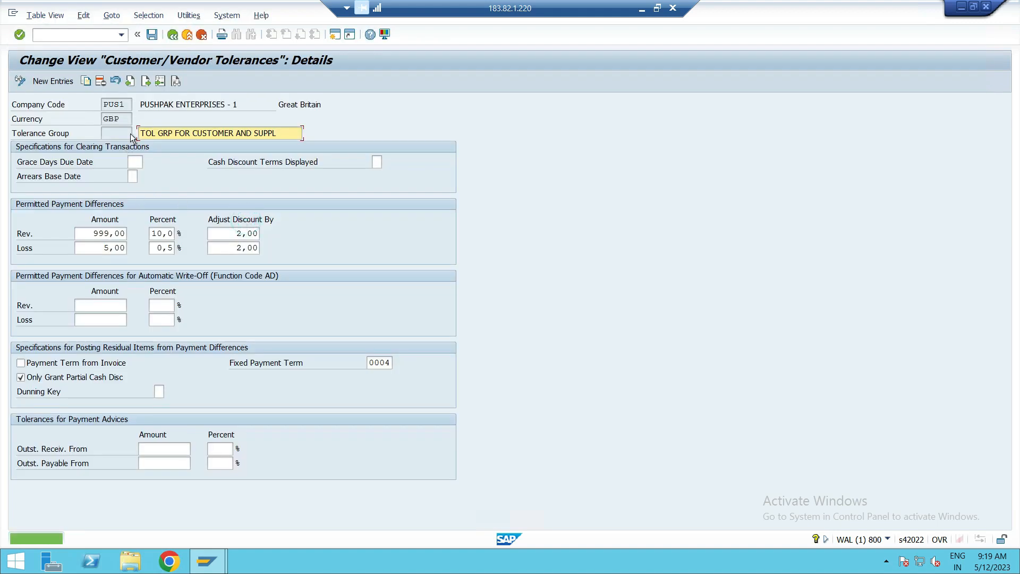
left_click_drag(277, 133, 110, 134)
key("ctrl+c")
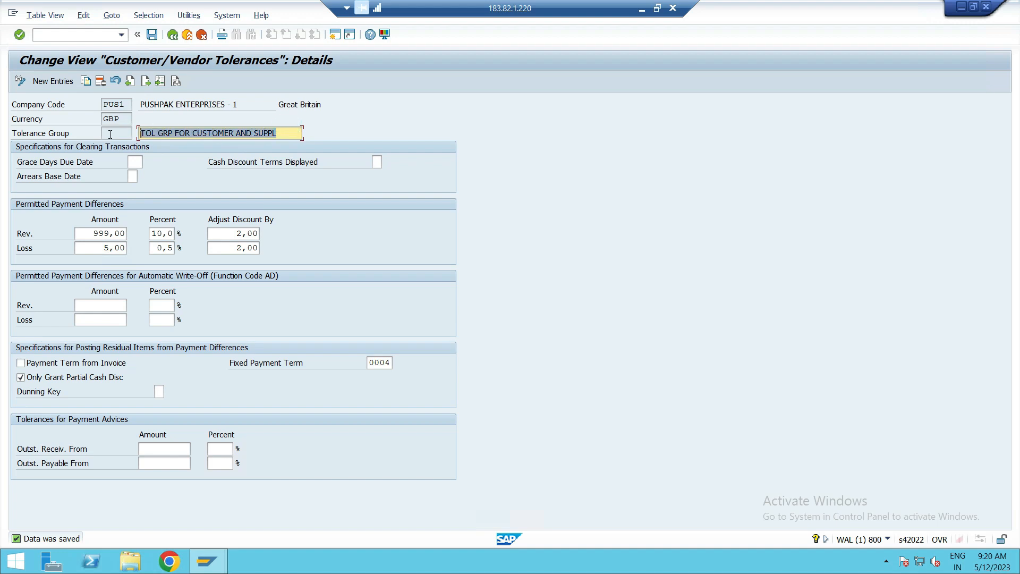
left_click(117, 137)
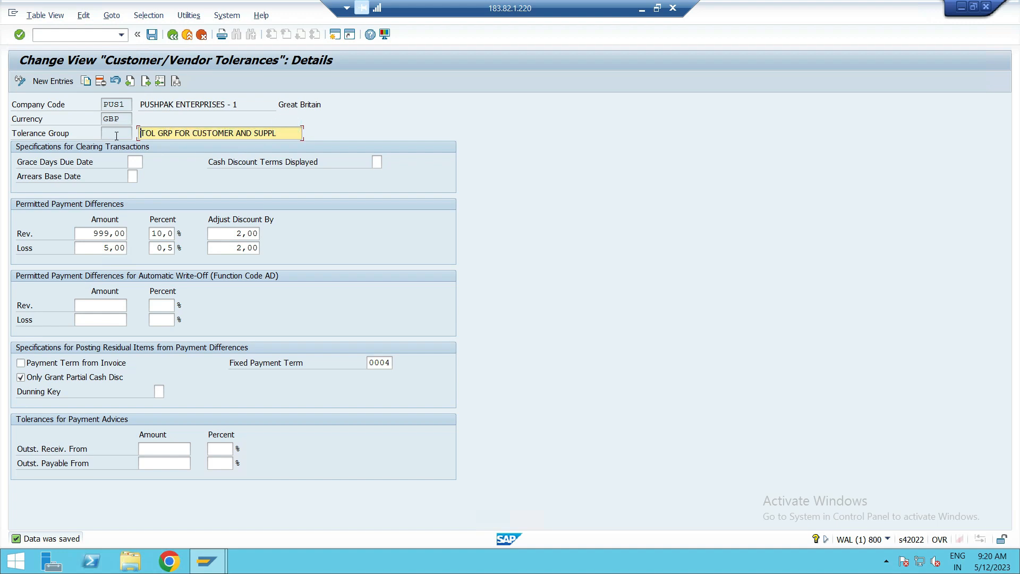
Describe the PUS2 customer/vendor tolerance group as TOL GRP FOR CUSTOMER AND SUPPL, save it and return to the IMG structure.
left_click(172, 35)
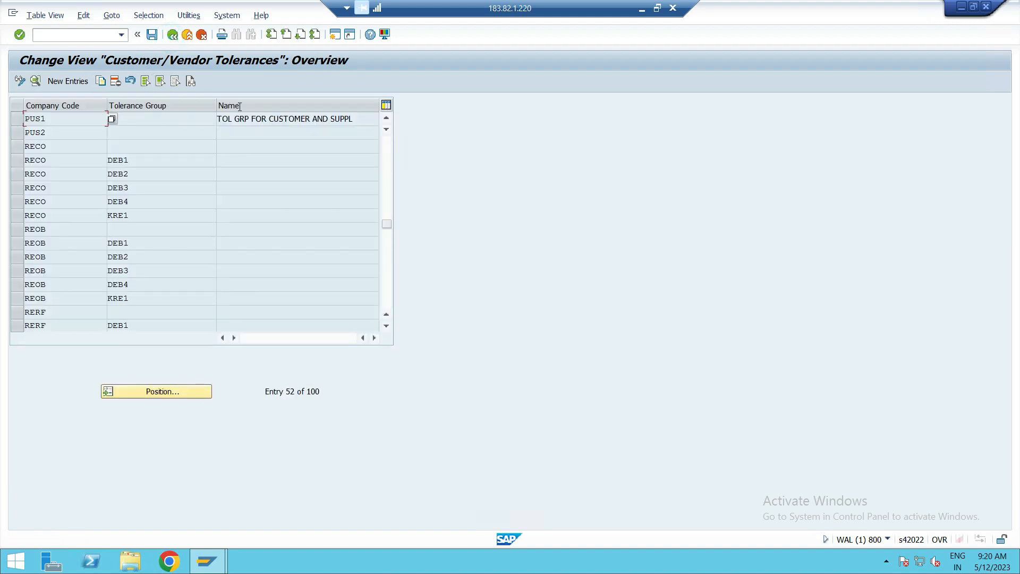
double_click(52, 133)
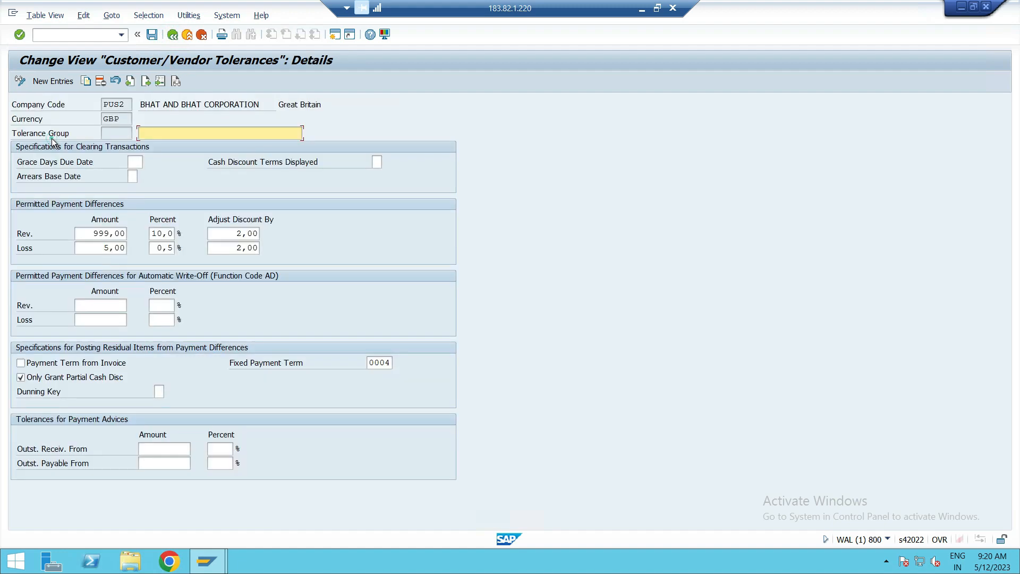
left_click(169, 136)
key("ctrl+v")
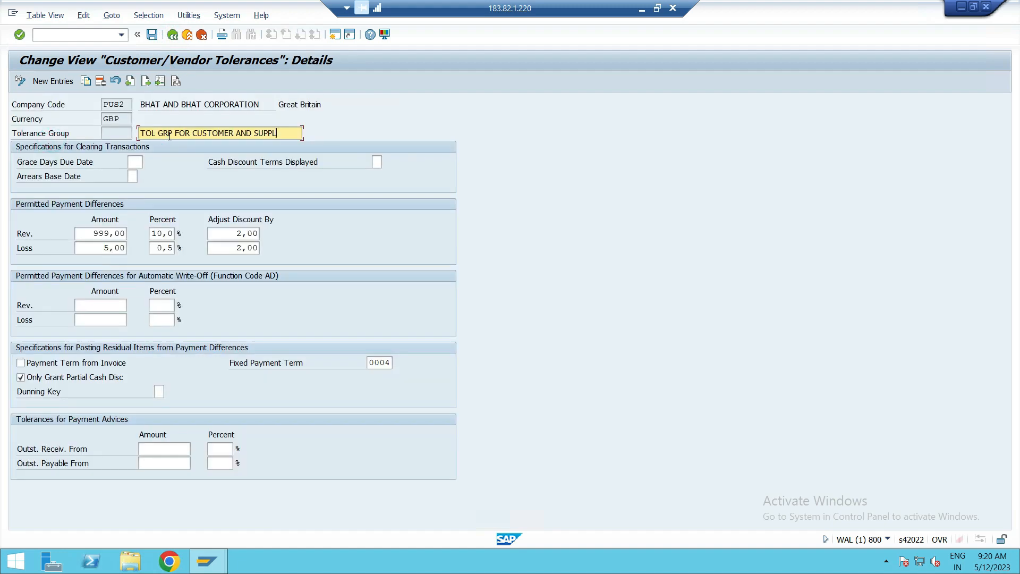
left_click(153, 36)
left_click(175, 34)
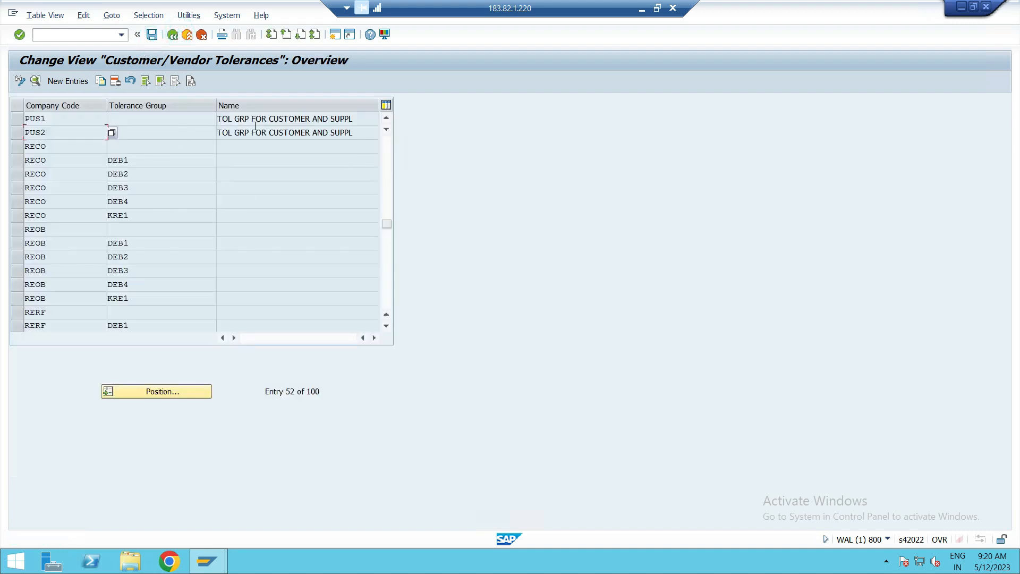
left_click(173, 35)
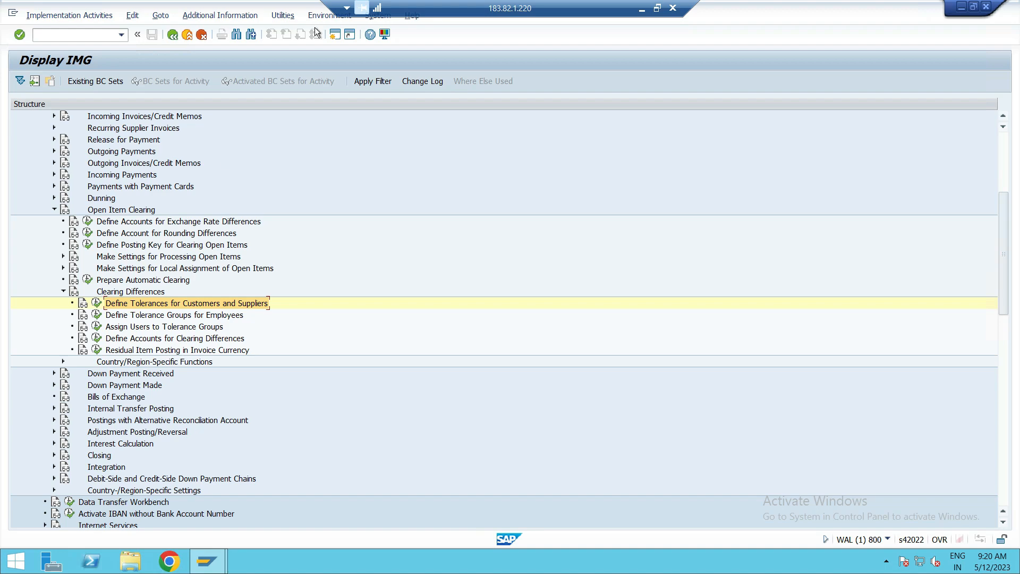
Switch to the OneNote page Tolenamu Limits and go to the empty space below the handwritten vendor tolerance notes.
left_click(641, 8)
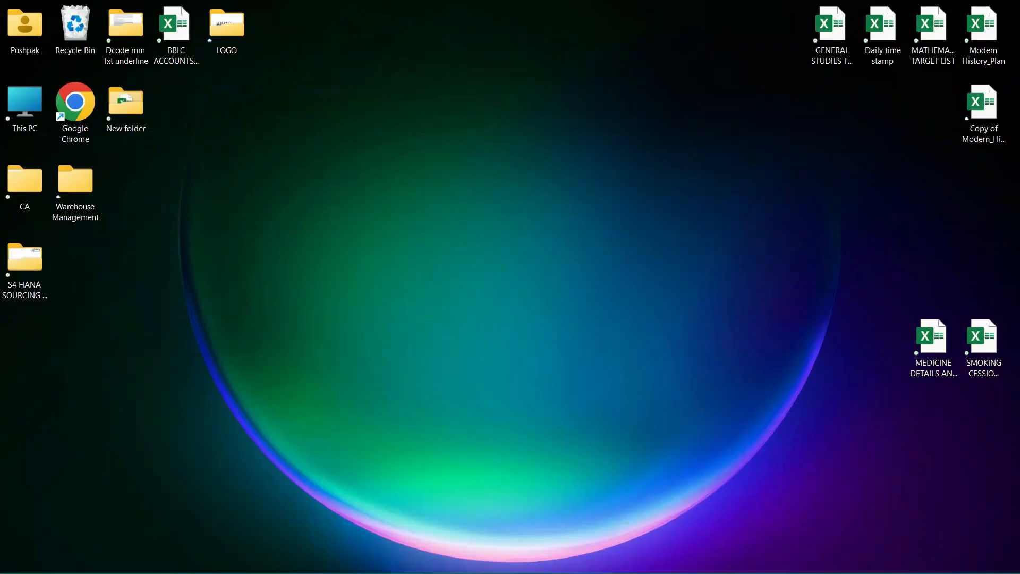
left_click(560, 571)
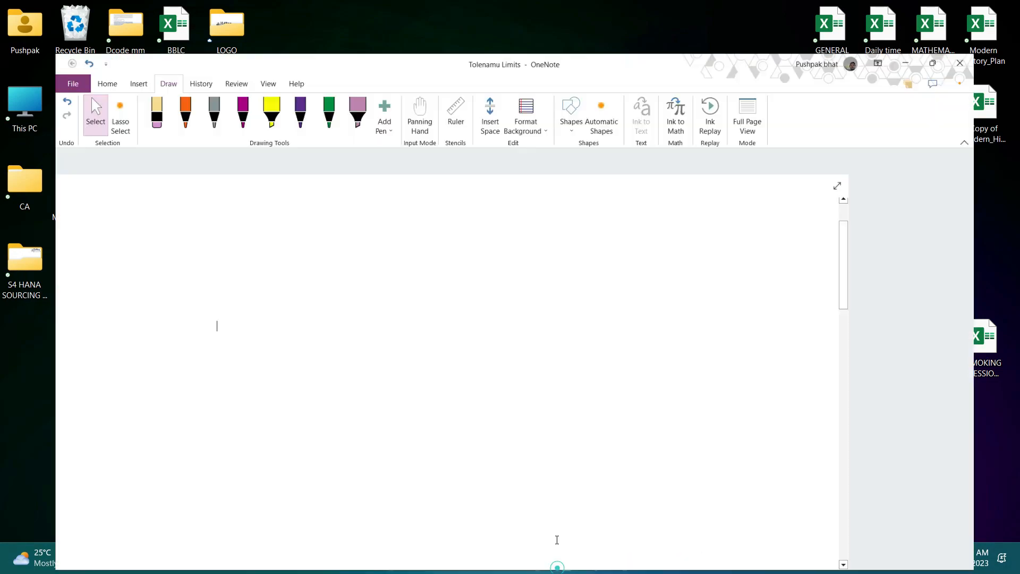
scroll(241, 339, "down", 10)
scroll(242, 335, "down", 15)
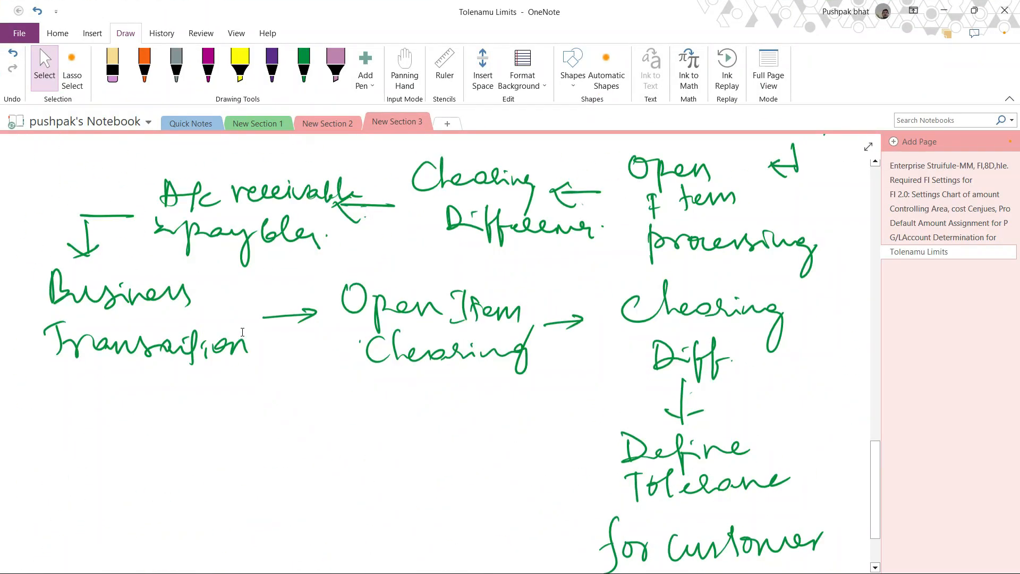
scroll(242, 333, "up", 3)
scroll(244, 325, "down", 1)
scroll(243, 324, "down", 3)
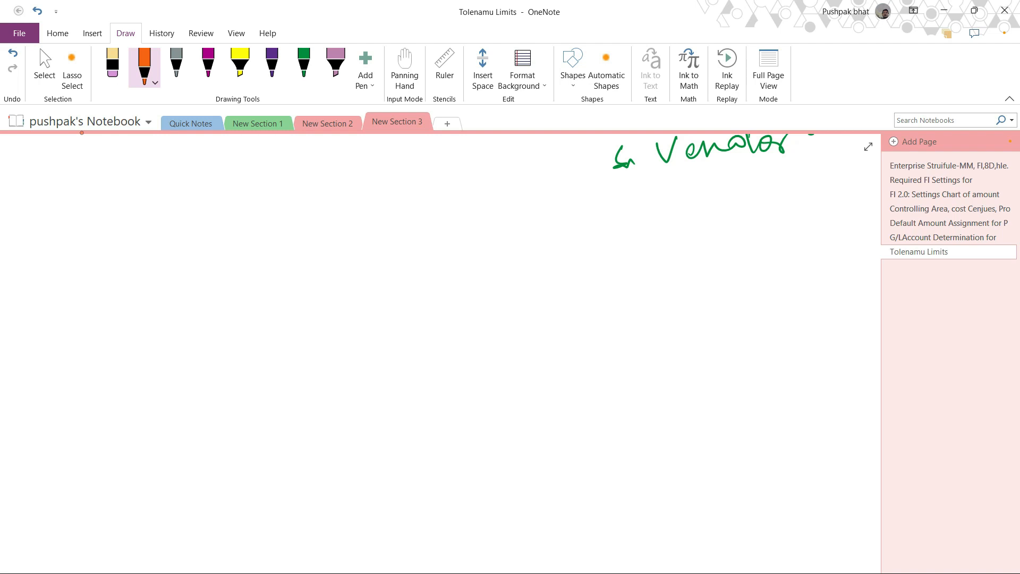
Handwrite the heading "Cross Company Code Transaction" in orange ink and underline it.
mouse_move(39, 236)
left_mouse_down()
mouse_move(37, 265)
mouse_move(61, 248)
left_mouse_up()
mouse_move(85, 249)
left_mouse_down()
mouse_move(75, 257)
mouse_move(119, 264)
left_mouse_up()
mouse_move(159, 231)
left_mouse_down()
mouse_move(197, 246)
mouse_move(339, 250)
mouse_move(392, 238)
mouse_move(444, 259)
mouse_move(480, 249)
left_mouse_up()
left_click_drag(531, 225, 531, 262)
mouse_move(518, 228)
left_mouse_down()
mouse_move(540, 225)
mouse_move(564, 239)
left_mouse_up()
mouse_move(584, 245)
left_mouse_down()
mouse_move(590, 256)
mouse_move(709, 243)
mouse_move(702, 257)
left_mouse_up()
mouse_move(685, 230)
left_mouse_down()
mouse_move(698, 226)
mouse_move(716, 248)
left_mouse_up()
left_click_drag(721, 237, 763, 254)
left_click(784, 249)
left_click_drag(50, 283, 348, 287)
left_click_drag(411, 275, 729, 272)
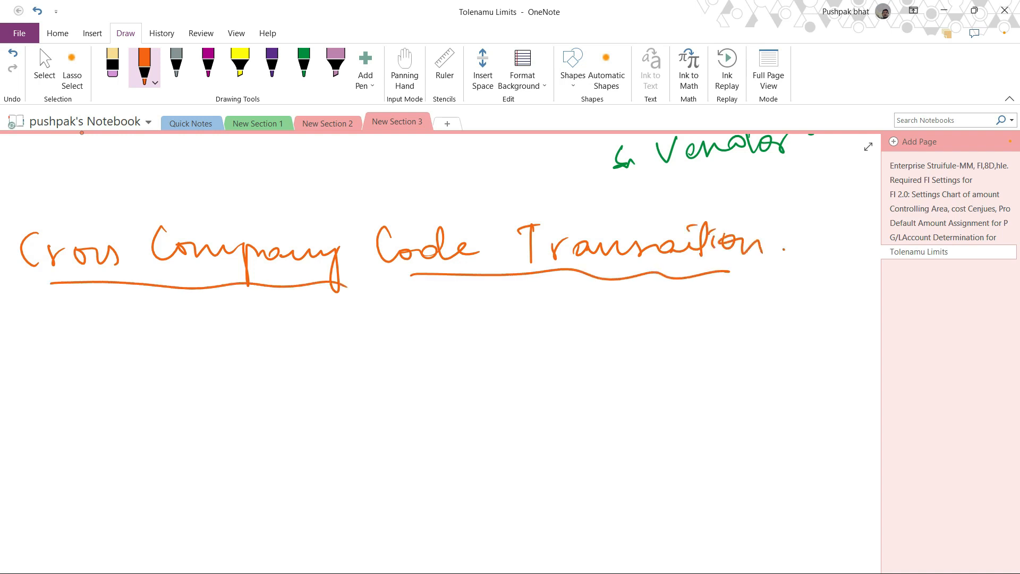
Handwrite Debit and Credit on two lines below the heading and link each one to "Posting key".
left_click(45, 69)
scroll(274, 333, "down", 2)
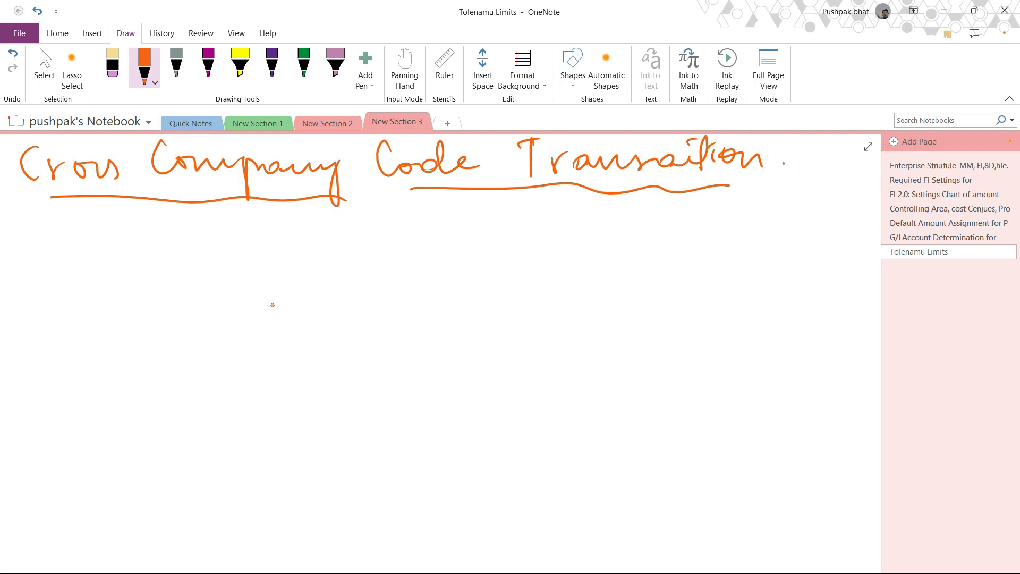
left_click_drag(50, 250, 53, 275)
mouse_move(42, 252)
left_mouse_down()
mouse_move(111, 285)
mouse_move(131, 274)
left_mouse_up()
left_click_drag(122, 259, 147, 278)
left_click_drag(139, 268, 175, 260)
left_click_drag(59, 301, 54, 328)
left_click_drag(65, 325, 108, 323)
left_click_drag(110, 318, 171, 322)
left_click_drag(161, 310, 181, 307)
mouse_move(195, 242)
left_mouse_down()
mouse_move(221, 268)
mouse_move(196, 300)
left_mouse_up()
mouse_move(171, 260)
left_mouse_down()
mouse_move(302, 254)
mouse_move(314, 264)
left_mouse_up()
left_click_drag(313, 230, 342, 256)
left_click_drag(352, 241, 355, 261)
left_click_drag(382, 227, 376, 259)
mouse_move(372, 248)
left_mouse_down()
mouse_move(400, 244)
mouse_move(407, 255)
left_mouse_up()
left_click_drag(408, 255, 456, 245)
left_click_drag(455, 247, 442, 280)
left_click_drag(486, 226, 484, 256)
left_click_drag(484, 249, 523, 243)
mouse_move(524, 243)
left_mouse_down()
mouse_move(543, 255)
mouse_move(541, 275)
left_mouse_up()
left_click_drag(580, 246, 589, 245)
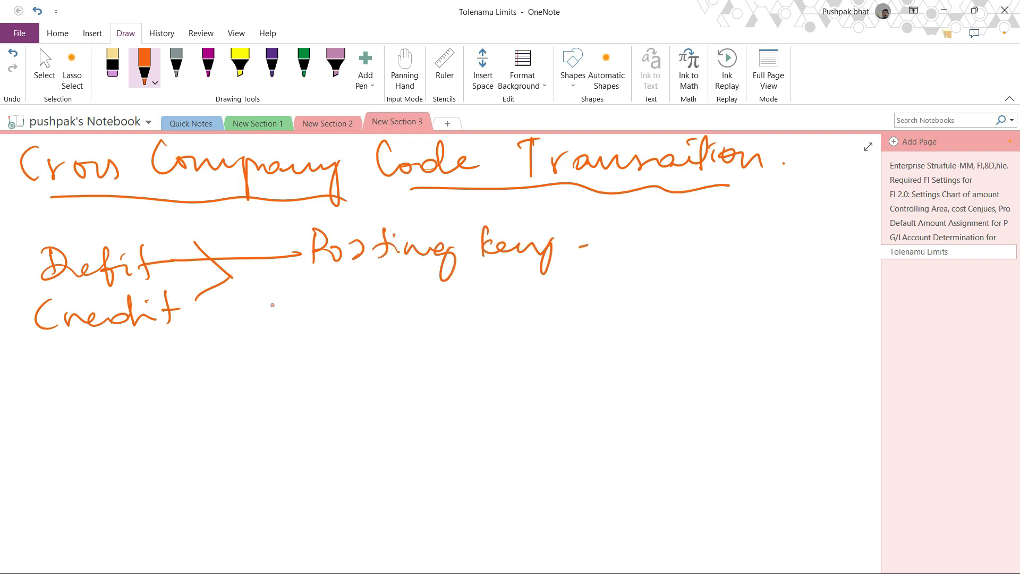
mouse_move(196, 321)
left_mouse_down()
mouse_move(270, 320)
mouse_move(311, 336)
mouse_move(325, 325)
left_mouse_up()
left_click_drag(332, 318, 364, 329)
left_click_drag(394, 299, 388, 330)
left_click_drag(394, 318, 421, 308)
mouse_move(433, 324)
left_mouse_down()
mouse_move(464, 316)
mouse_move(470, 348)
left_mouse_up()
mouse_move(508, 295)
left_mouse_down()
mouse_move(510, 318)
mouse_move(575, 317)
mouse_move(588, 341)
left_mouse_up()
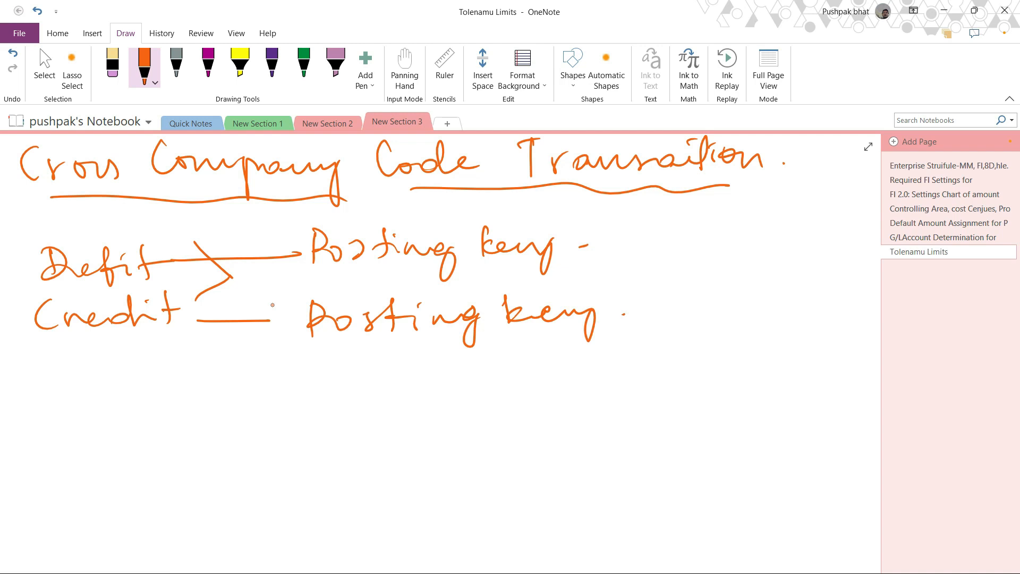
Extend both posting key lines with "G/L A/C" and underline the account note on the Credit line.
left_click_drag(578, 246, 615, 245)
left_click_drag(665, 217, 674, 248)
left_click_drag(690, 216, 682, 259)
mouse_move(704, 229)
left_mouse_down()
mouse_move(725, 250)
mouse_move(755, 254)
left_mouse_up()
mouse_move(763, 226)
left_mouse_down()
mouse_move(770, 254)
mouse_move(777, 240)
left_mouse_up()
left_click_drag(792, 233, 783, 254)
mouse_move(797, 246)
left_mouse_down()
mouse_move(811, 236)
mouse_move(824, 250)
left_mouse_up()
left_click_drag(630, 315, 707, 325)
mouse_move(722, 294)
left_mouse_down()
mouse_move(714, 333)
mouse_move(749, 328)
mouse_move(804, 295)
left_mouse_up()
mouse_move(810, 285)
left_mouse_down()
mouse_move(790, 321)
mouse_move(841, 320)
left_mouse_up()
left_click(850, 325)
left_click_drag(792, 340, 823, 336)
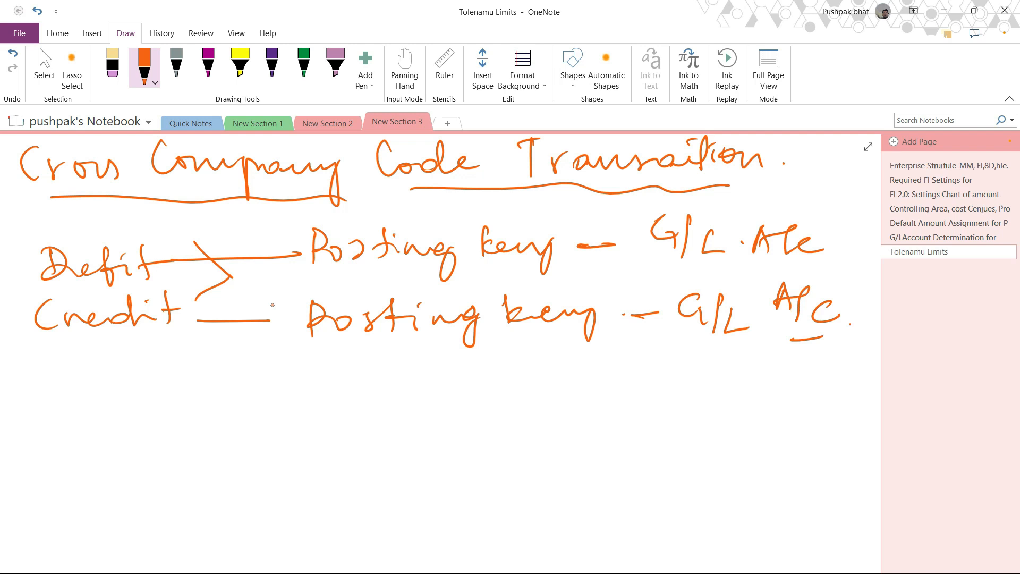
key("Escape")
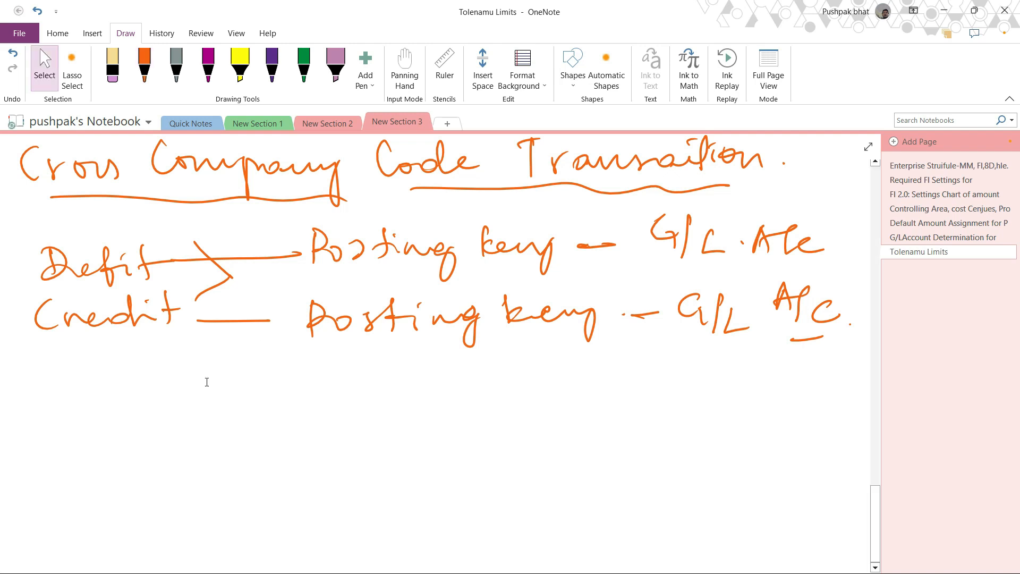
Draw a two-column table below the posting key notes with the headings PUS 1 and PUS 2.
scroll(256, 379, "down", 5)
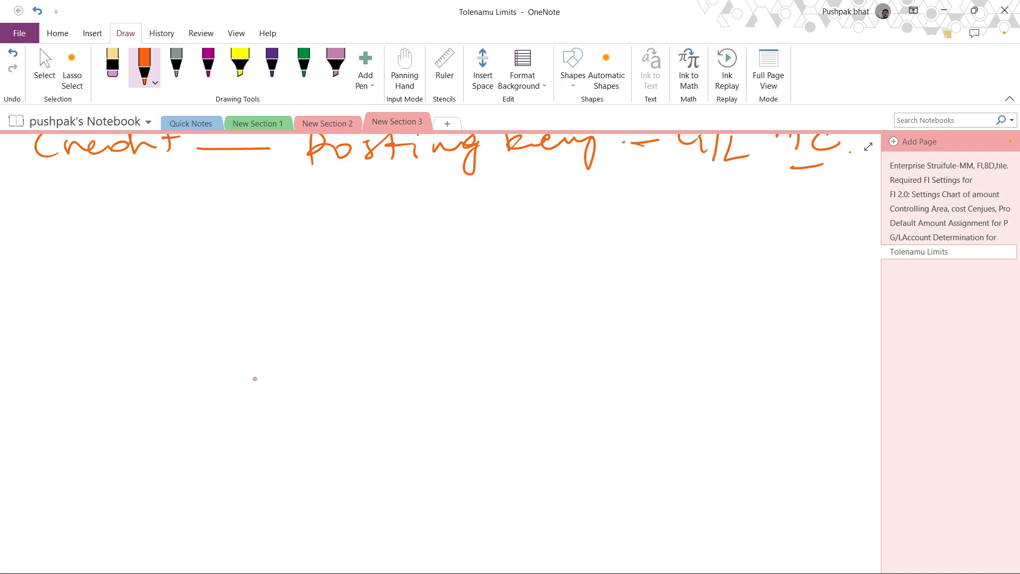
mouse_move(101, 213)
left_mouse_down()
mouse_move(103, 247)
mouse_move(102, 235)
left_mouse_up()
mouse_move(121, 220)
left_mouse_down()
mouse_move(154, 240)
mouse_move(203, 237)
left_mouse_up()
left_click_drag(195, 242, 211, 239)
left_click_drag(579, 206, 581, 239)
mouse_move(577, 208)
left_mouse_down()
mouse_move(581, 224)
mouse_move(609, 212)
left_mouse_up()
mouse_move(648, 212)
left_mouse_down()
mouse_move(636, 233)
mouse_move(701, 233)
left_mouse_up()
left_click_drag(414, 205, 407, 402)
left_click_drag(76, 252, 708, 245)
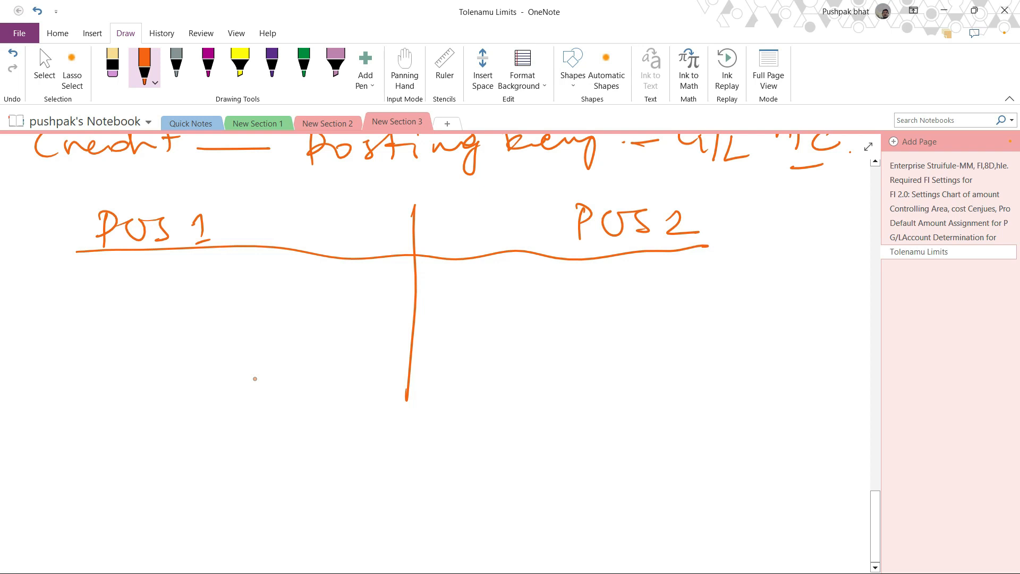
Write "119115 - FS00" in the PUS 1 column and underline the account number.
mouse_move(64, 281)
left_mouse_down()
mouse_move(65, 308)
mouse_move(86, 306)
left_mouse_up()
mouse_move(109, 280)
left_mouse_down()
mouse_move(99, 288)
mouse_move(110, 309)
mouse_move(134, 297)
left_mouse_up()
left_click_drag(159, 273, 159, 297)
mouse_move(174, 277)
left_mouse_down()
mouse_move(176, 296)
mouse_move(190, 266)
left_mouse_up()
left_click_drag(79, 321, 210, 323)
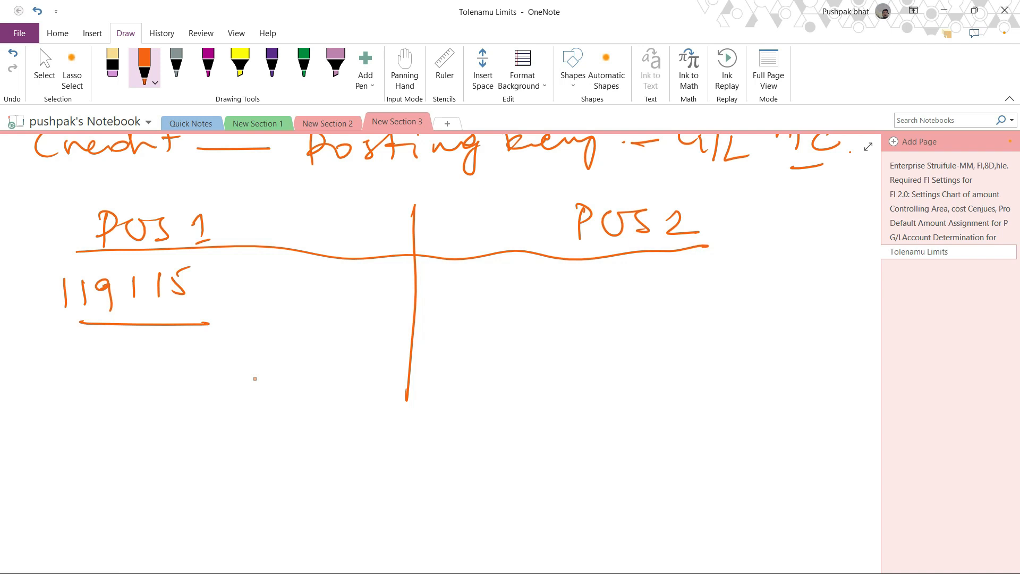
left_click_drag(227, 289, 257, 289)
mouse_move(279, 280)
left_mouse_down()
mouse_move(275, 303)
mouse_move(288, 270)
left_mouse_up()
mouse_move(272, 293)
left_mouse_down()
mouse_move(294, 289)
mouse_move(295, 302)
left_mouse_up()
left_click_drag(324, 279, 355, 277)
Add "from template 191099" below account 119115 in the PUS 1 column and underline the template number.
left_click_drag(58, 343, 49, 385)
mouse_move(42, 359)
left_mouse_down()
mouse_move(89, 355)
mouse_move(162, 374)
left_mouse_up()
mouse_move(150, 355)
left_mouse_down()
mouse_move(240, 380)
mouse_move(305, 340)
mouse_move(298, 373)
left_mouse_up()
left_click_drag(312, 356, 341, 363)
left_click(353, 360)
mouse_move(70, 404)
left_mouse_down()
mouse_move(80, 398)
mouse_move(83, 425)
left_mouse_up()
left_click_drag(72, 423, 162, 429)
left_click_drag(185, 406, 222, 432)
left_click_drag(253, 402, 249, 432)
left_click(282, 419)
left_click_drag(99, 450, 226, 454)
mouse_move(257, 403)
left_mouse_down()
mouse_move(261, 445)
mouse_move(237, 437)
left_mouse_up()
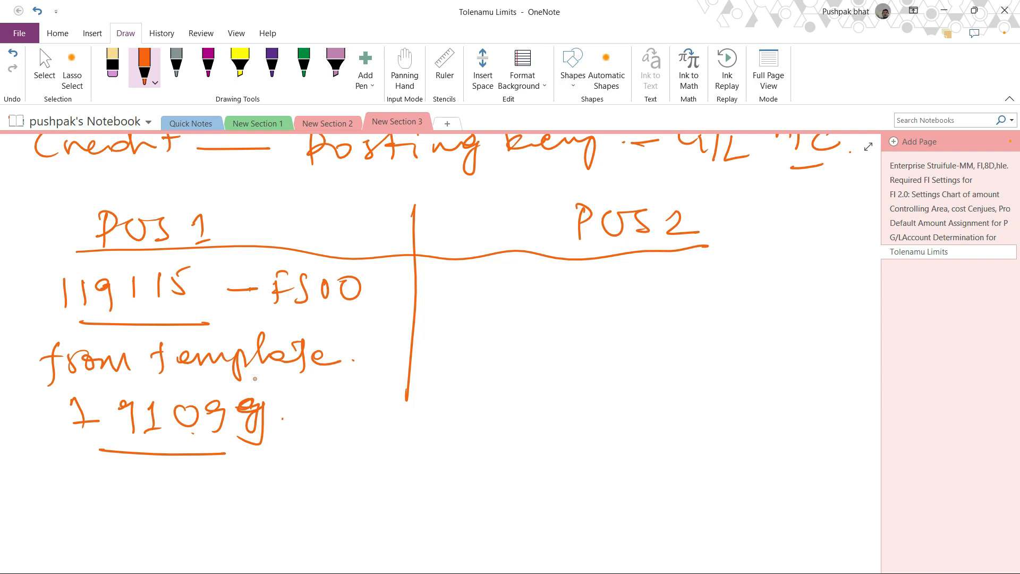
Write "119117 - FS00" and "from template" in the PUS 2 column.
mouse_move(458, 284)
left_mouse_down()
mouse_move(459, 309)
mouse_move(478, 306)
left_mouse_up()
left_click_drag(507, 279, 505, 304)
mouse_move(530, 280)
left_mouse_down()
mouse_move(529, 302)
mouse_move(546, 299)
left_mouse_up()
mouse_move(560, 280)
left_mouse_down()
mouse_move(575, 290)
mouse_move(572, 307)
left_mouse_up()
left_click_drag(612, 293, 654, 301)
mouse_move(655, 278)
left_mouse_down()
mouse_move(670, 271)
mouse_move(675, 287)
left_mouse_up()
mouse_move(689, 272)
left_mouse_down()
mouse_move(673, 299)
mouse_move(703, 273)
mouse_move(743, 278)
left_mouse_up()
mouse_move(482, 317)
left_mouse_down()
mouse_move(473, 367)
mouse_move(501, 355)
left_mouse_up()
mouse_move(518, 335)
left_mouse_down()
mouse_move(509, 352)
mouse_move(531, 352)
left_mouse_up()
left_click_drag(530, 340, 564, 349)
mouse_move(599, 321)
left_mouse_down()
mouse_move(598, 357)
mouse_move(599, 335)
left_mouse_up()
mouse_move(608, 346)
left_mouse_down()
mouse_move(684, 342)
mouse_move(683, 367)
left_mouse_up()
mouse_move(690, 351)
left_mouse_down()
mouse_move(751, 336)
mouse_move(744, 355)
left_mouse_up()
left_click_drag(763, 338, 796, 346)
left_click(807, 348)
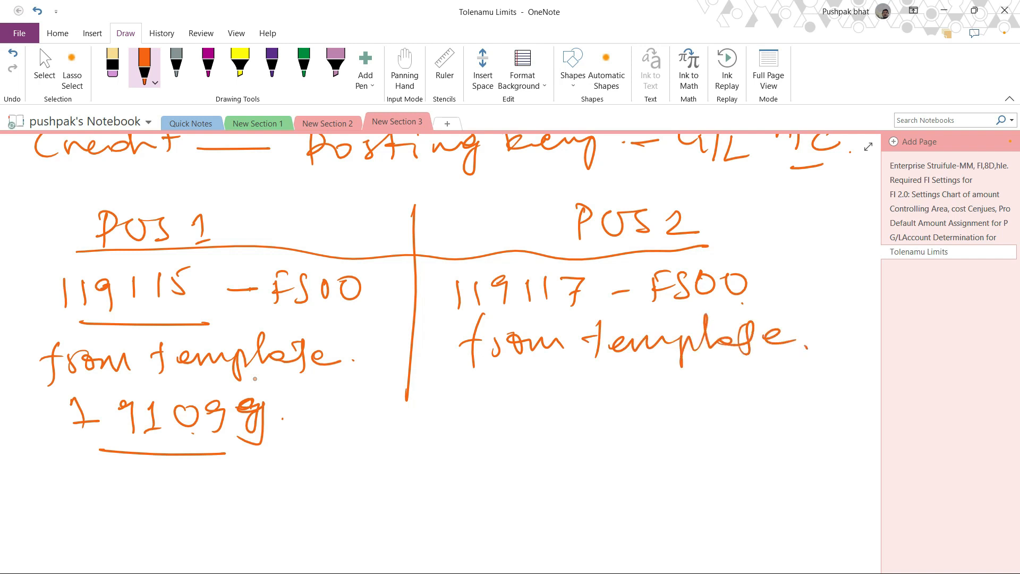
Mark the PUS 1 account numbers, write template accounts 191099/119115 in the PUS 2 column and underline 119115.
mouse_move(44, 283)
left_mouse_down()
mouse_move(75, 272)
mouse_move(96, 306)
left_mouse_up()
left_click_drag(149, 450, 177, 451)
mouse_move(510, 378)
left_mouse_down()
mouse_move(509, 414)
mouse_move(538, 391)
mouse_move(538, 413)
left_mouse_up()
left_click_drag(559, 390, 558, 413)
left_click_drag(592, 384, 591, 386)
left_click_drag(617, 379, 616, 418)
mouse_move(647, 388)
left_mouse_down()
mouse_move(633, 394)
mouse_move(644, 420)
left_mouse_up()
mouse_move(674, 377)
left_mouse_down()
mouse_move(661, 423)
mouse_move(687, 411)
left_mouse_up()
mouse_move(711, 384)
left_mouse_down()
mouse_move(701, 389)
mouse_move(715, 392)
mouse_move(710, 413)
mouse_move(678, 416)
left_mouse_up()
mouse_move(745, 382)
left_mouse_down()
mouse_move(743, 411)
mouse_move(765, 407)
left_mouse_up()
left_click_drag(781, 386, 773, 408)
left_click_drag(793, 382, 810, 376)
left_click_drag(699, 430, 804, 423)
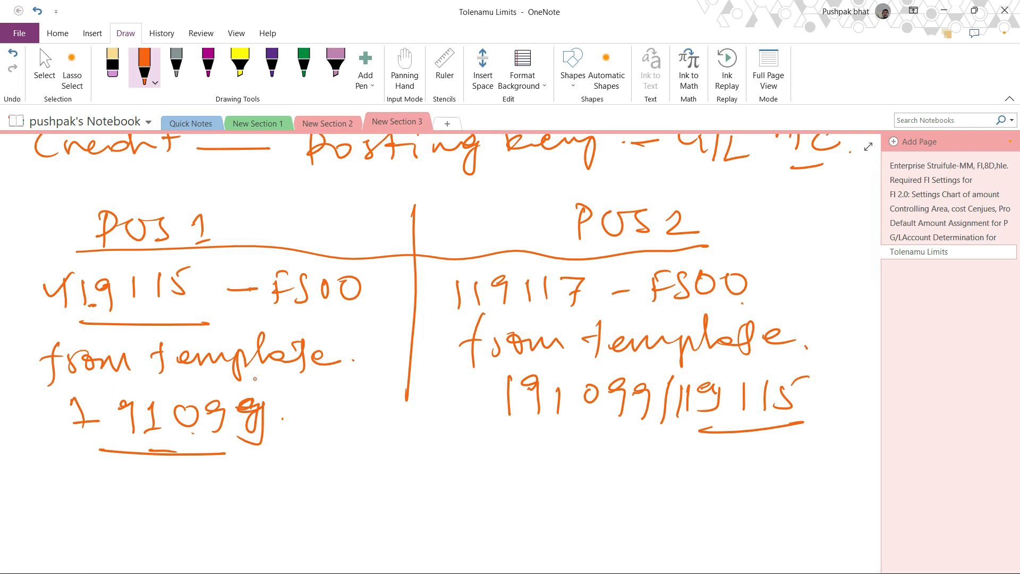
Write the transaction code OBYA below the account table and underline it twice.
key("Escape")
scroll(209, 376, "down", 4)
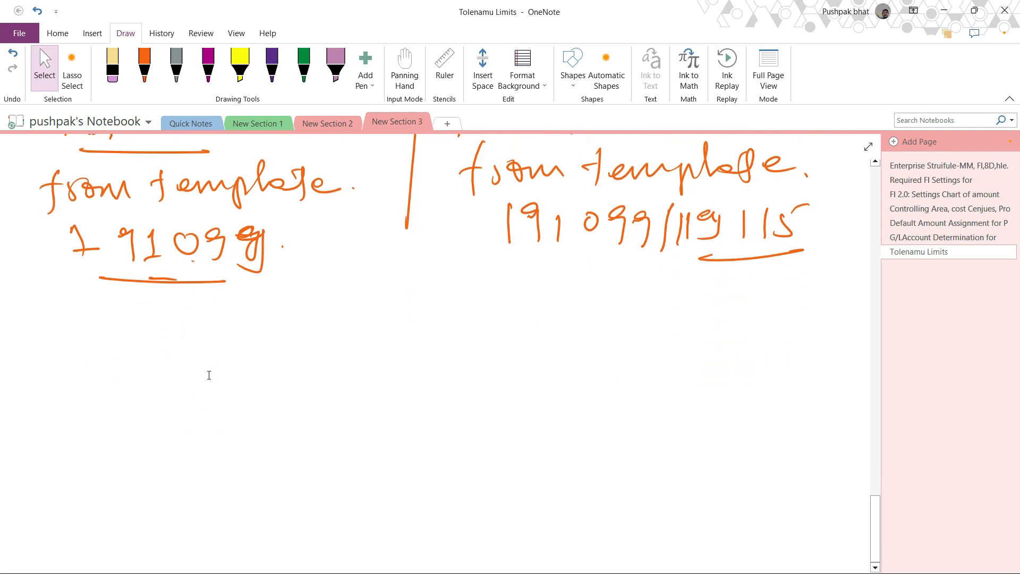
mouse_move(63, 336)
left_mouse_down()
mouse_move(73, 340)
mouse_move(58, 343)
left_mouse_up()
mouse_move(100, 360)
left_mouse_down()
mouse_move(103, 350)
mouse_move(123, 368)
left_mouse_up()
mouse_move(141, 334)
left_mouse_down()
mouse_move(159, 348)
mouse_move(155, 383)
left_mouse_up()
mouse_move(198, 340)
left_mouse_down()
mouse_move(188, 369)
mouse_move(209, 375)
left_mouse_up()
left_click_drag(190, 364, 228, 361)
left_click_drag(212, 397, 69, 410)
left_click_drag(87, 418, 199, 412)
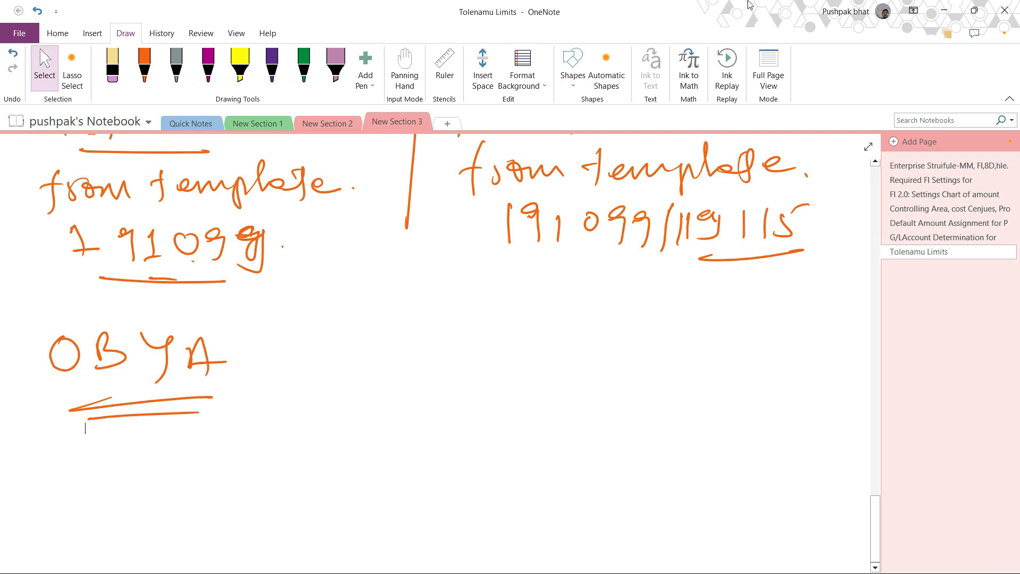
Switch back to the SAP remote session, leave the IMG and start transaction fs00.
left_click(943, 8)
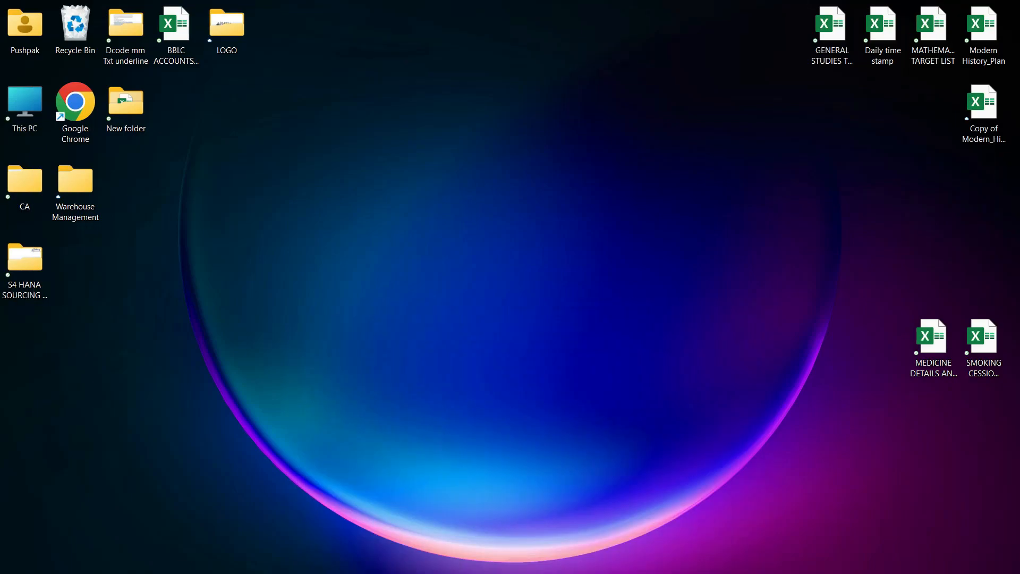
mouse_move(572, 567)
left_click(625, 559)
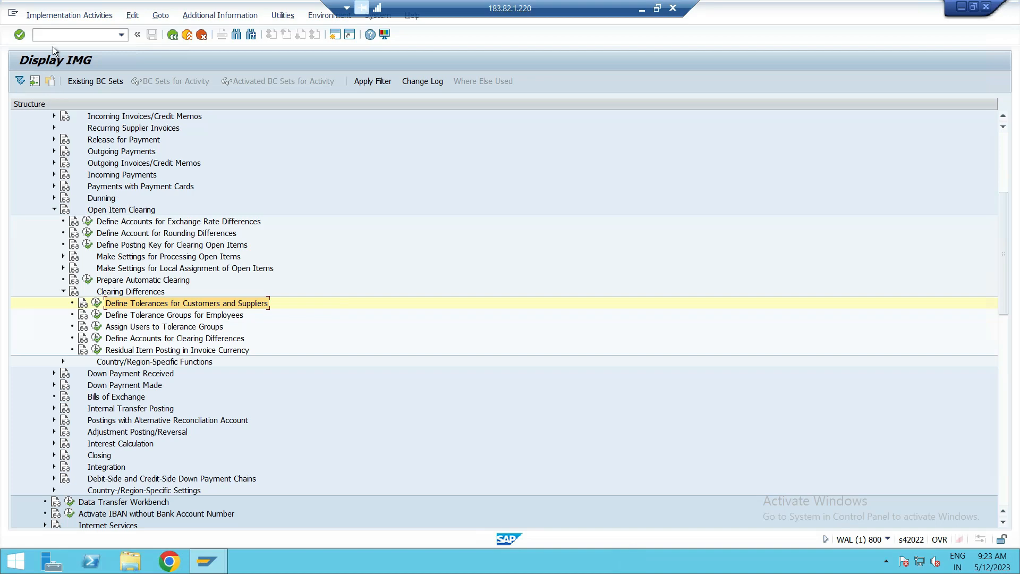
left_click(59, 34)
type("/n")
key("Return")
type("fs00")
key("Return")
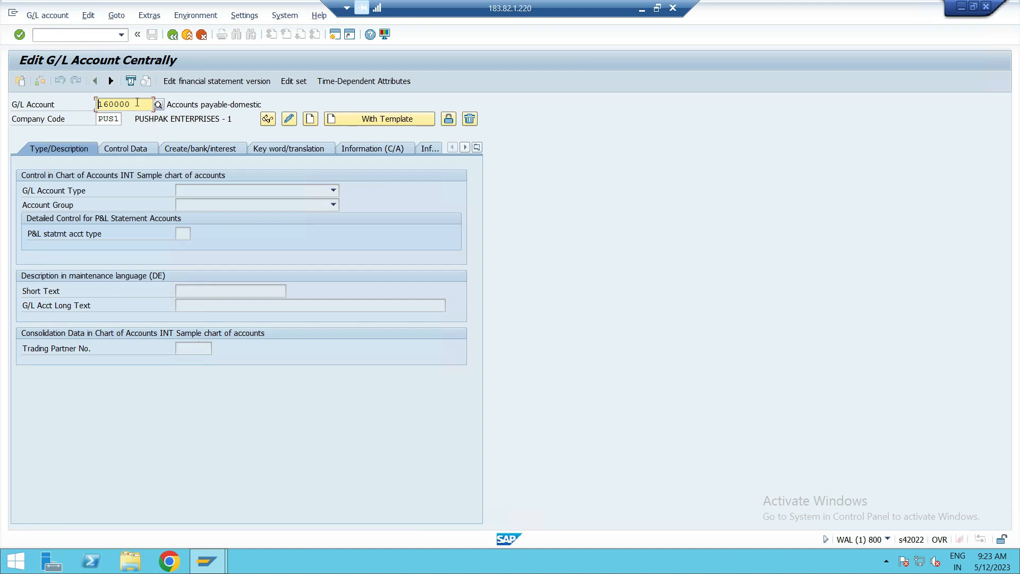
Start creating G/L account 119115 in company code PUS1 using account 191099 of company code PUS1 as the template.
double_click(123, 103)
key("BackSpace")
type("119115")
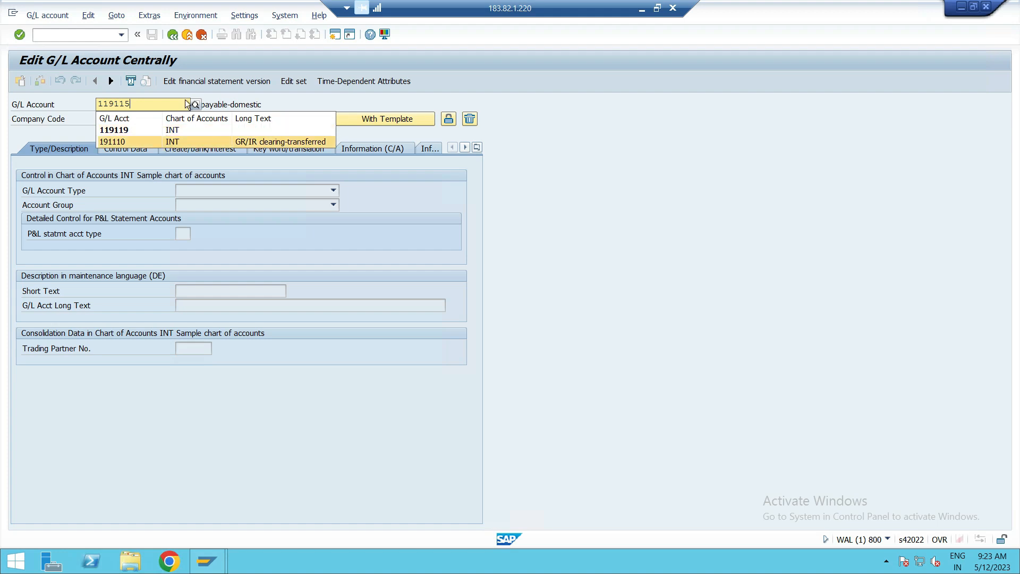
key("Return")
left_click(588, 225)
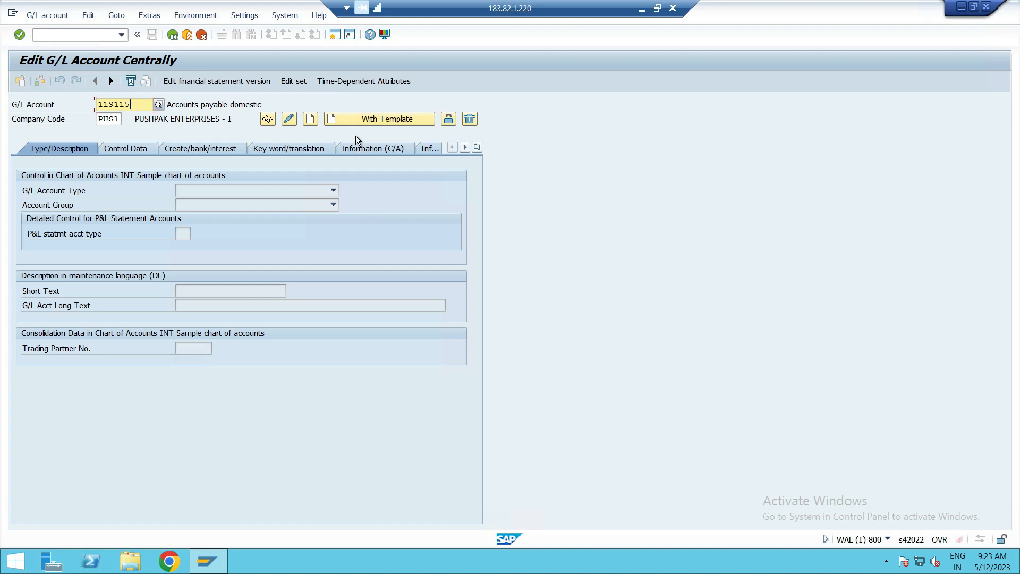
left_click(354, 120)
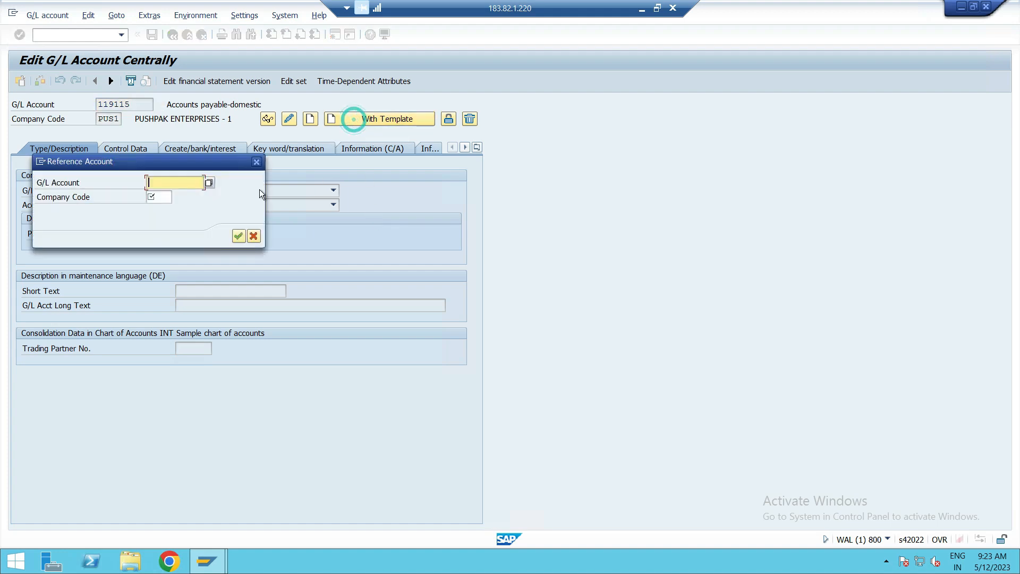
type("191099")
left_click(164, 197)
type("PUS")
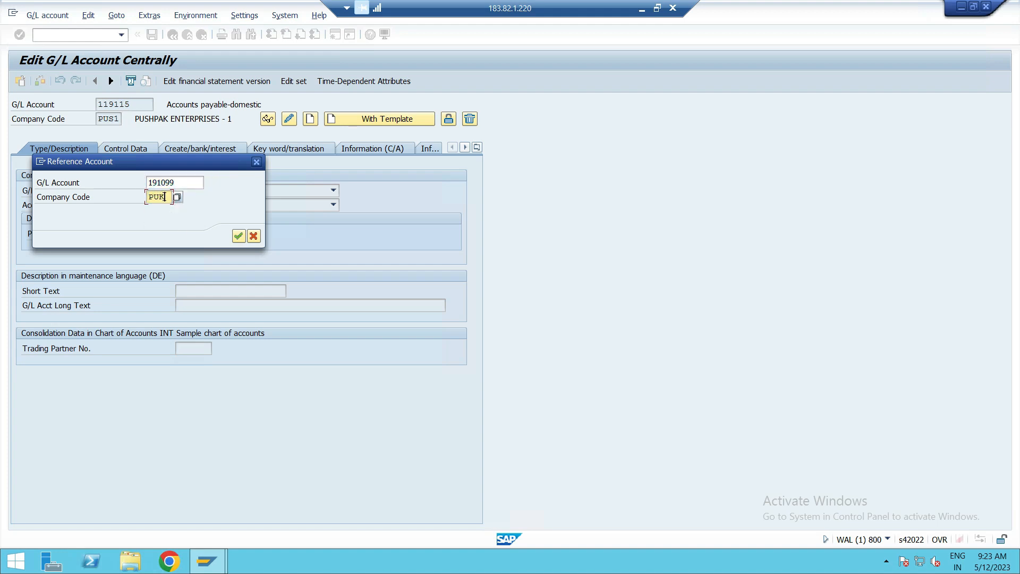
type("1")
left_click(239, 236)
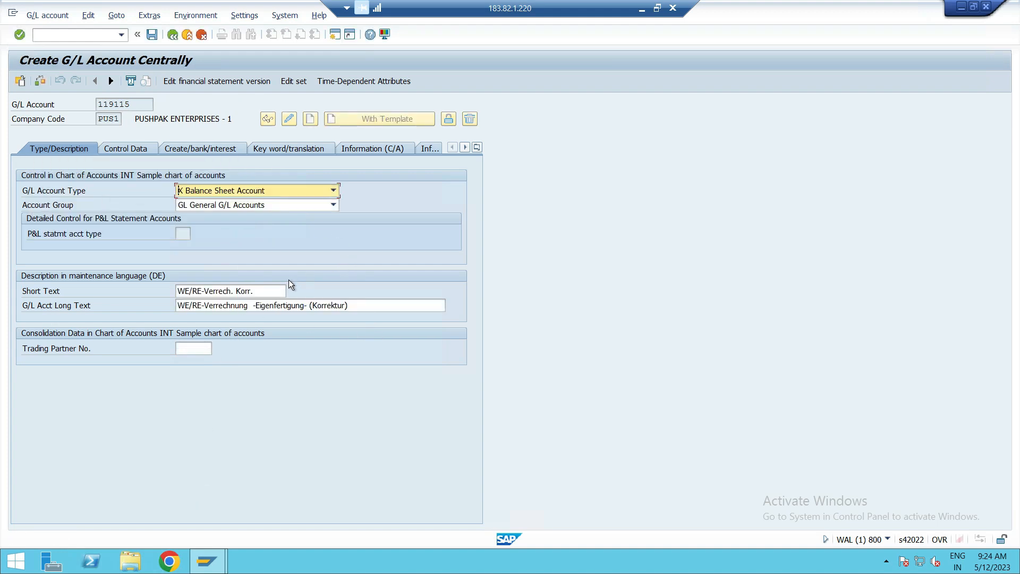
Replace the short text of G/L account 119115 with DEBIT/CREDIT POSTING.
left_click(277, 292)
key("BackSpace")
key("BackSpace")
key("BackSpace")
key("BackSpace")
key("BackSpace")
key("BackSpace")
key("BackSpace")
key("BackSpace")
key("BackSpace")
key("BackSpace")
key("BackSpace")
key("BackSpace")
key("BackSpace")
key("BackSpace")
key("BackSpace")
key("BackSpace")
key("BackSpace")
key("BackSpace")
key("BackSpace")
key("BackSpace")
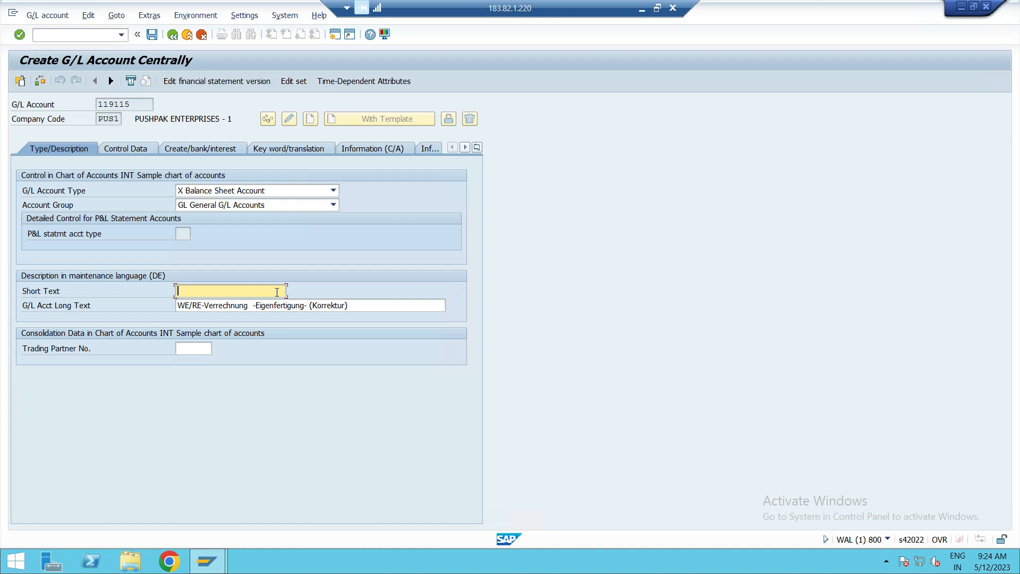
type("DEBIT/CREDIT POSTING")
Replace the long text of G/L account 119115 with DR/CR POSTING PUS1.
left_click(377, 307)
key("BackSpace")
key("BackSpace")
key("BackSpace")
key("BackSpace")
key("BackSpace")
key("BackSpace")
key("BackSpace")
key("BackSpace")
key("BackSpace")
key("BackSpace")
key("BackSpace")
key("BackSpace")
key("BackSpace")
key("BackSpace")
key("BackSpace")
key("BackSpace")
key("BackSpace")
key("BackSpace")
key("BackSpace")
key("BackSpace")
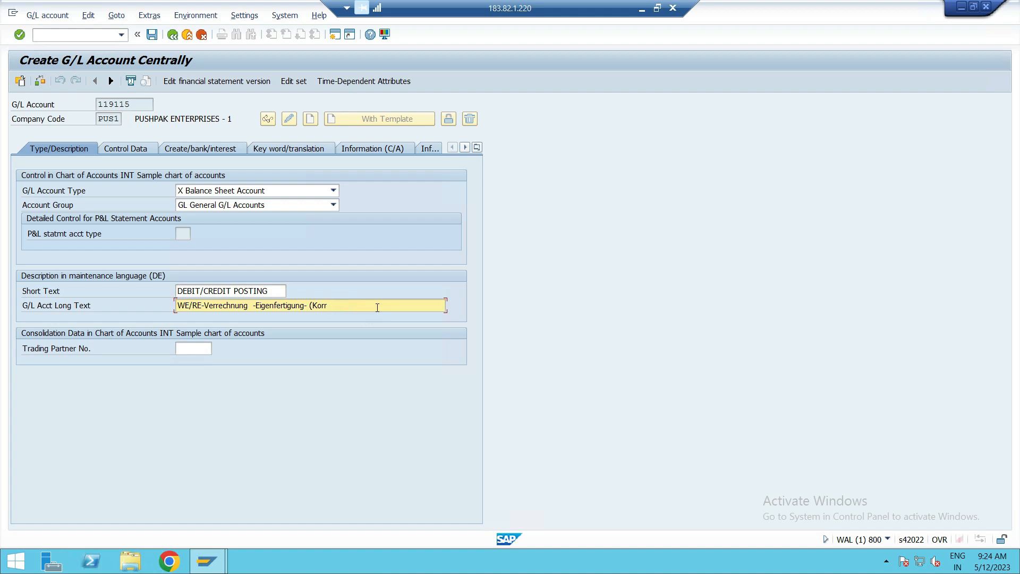
key("BackSpace")
key("BackSpace")
key("BackSpace")
key("BackSpace")
key("BackSpace")
key("BackSpace")
key("BackSpace")
key("BackSpace")
key("BackSpace")
key("BackSpace")
key("BackSpace")
type("DR/CR POSTING PUS1")
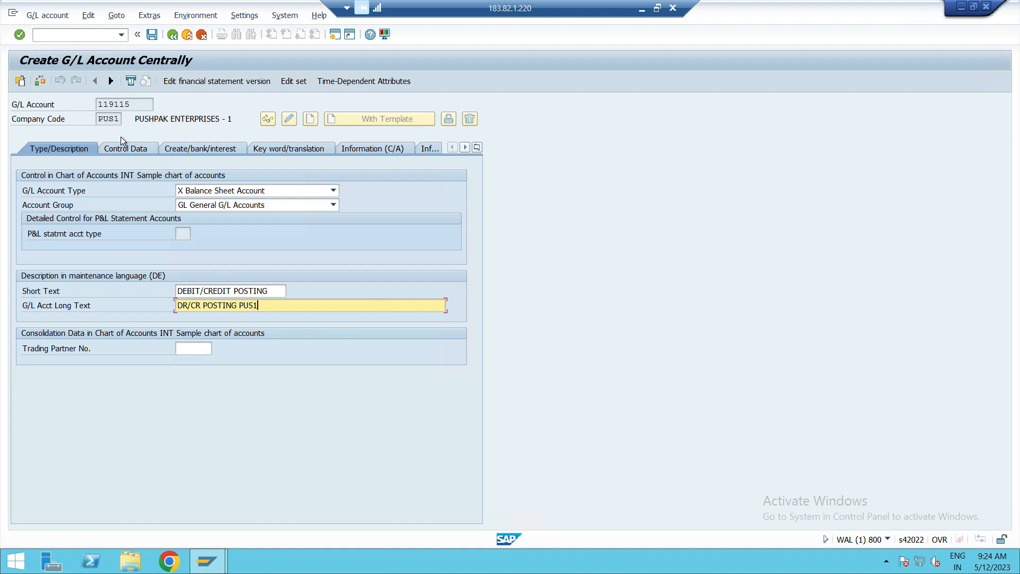
Review the control data and document creation settings of account 119115, then save the account and close the message list.
left_click(127, 150)
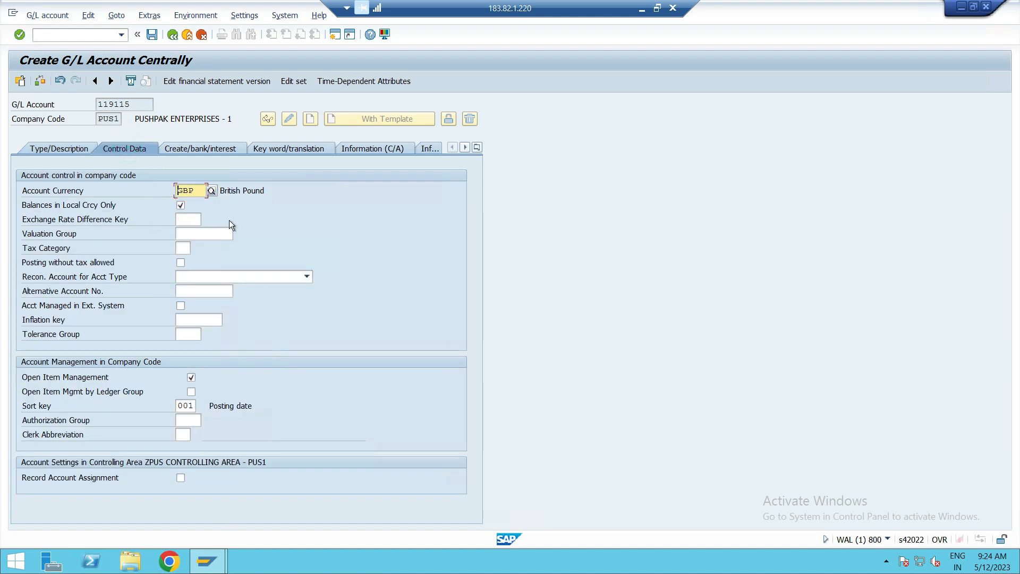
left_click(199, 147)
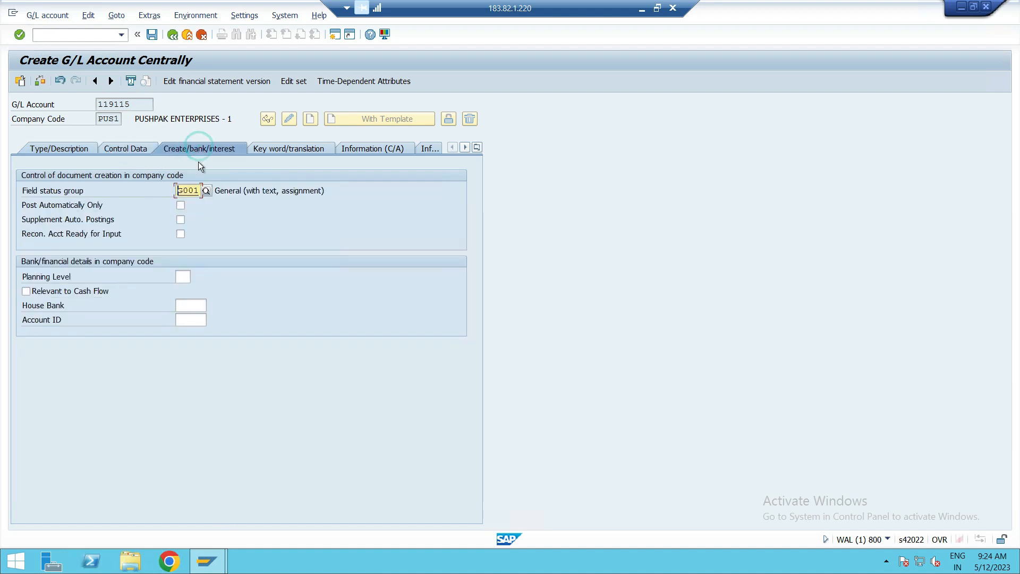
left_click(60, 148)
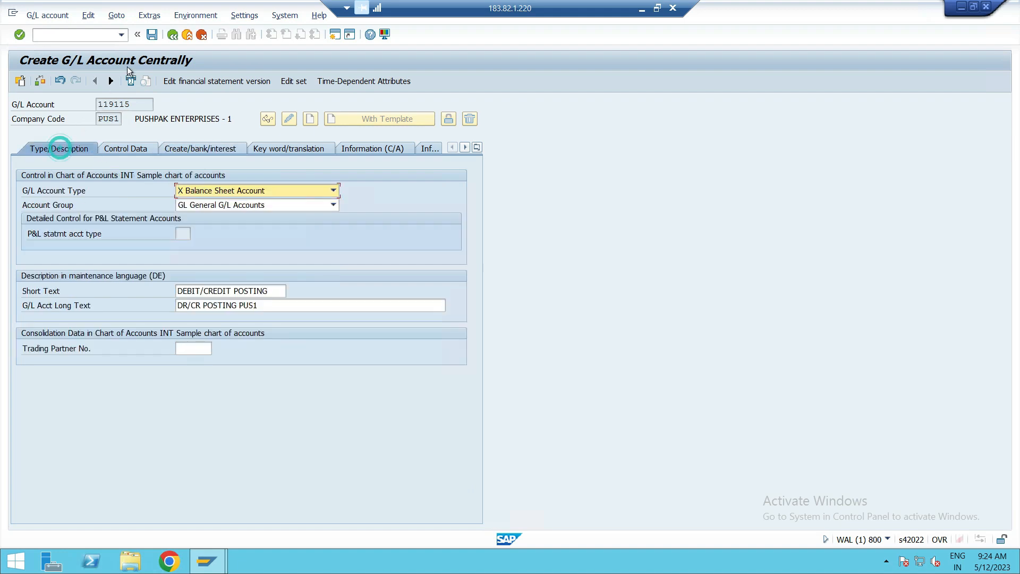
left_click(147, 35)
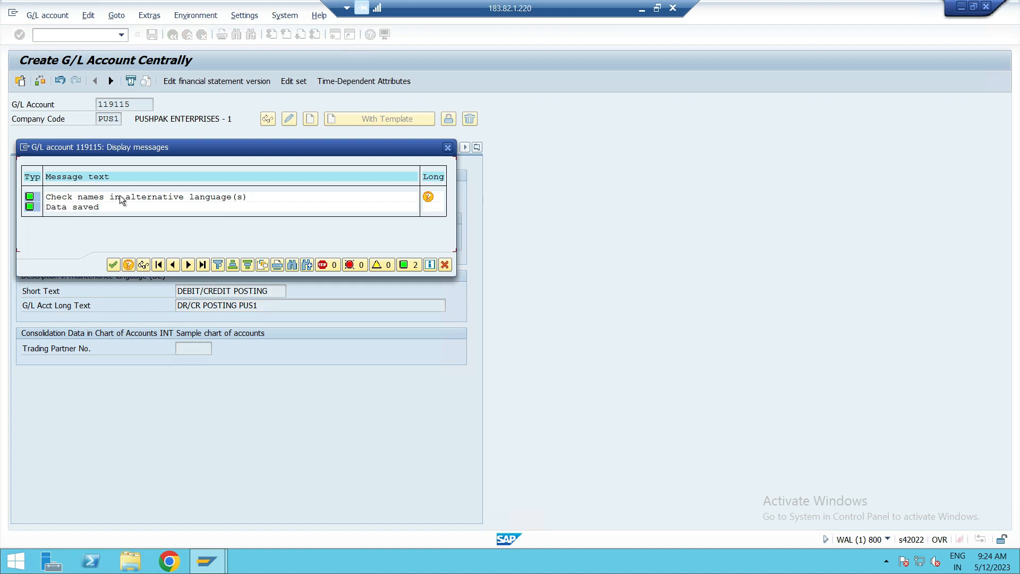
left_click(116, 269)
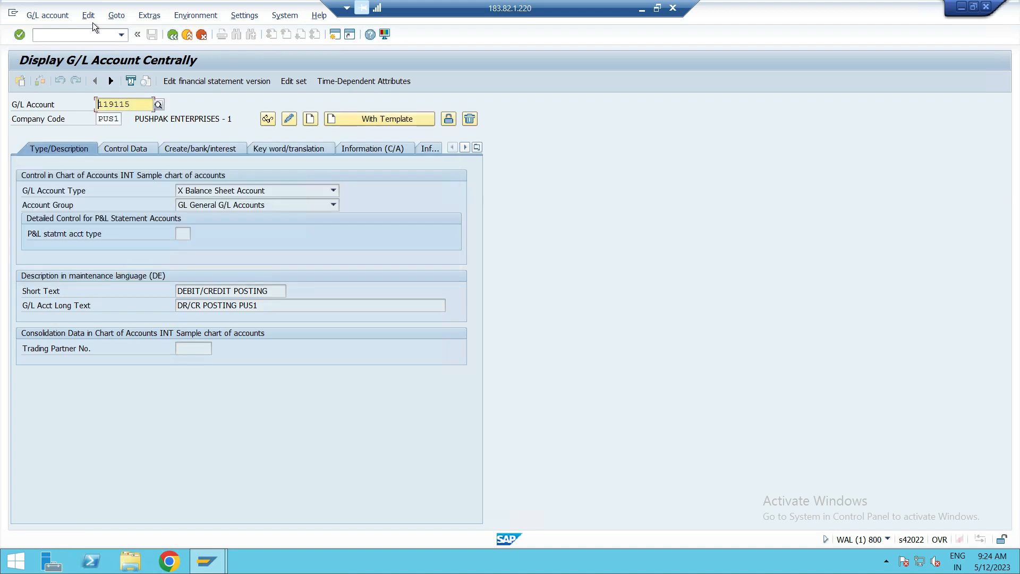
Change the G/L account number from the saved account to 119117.
left_click(142, 104)
key("BackSpace")
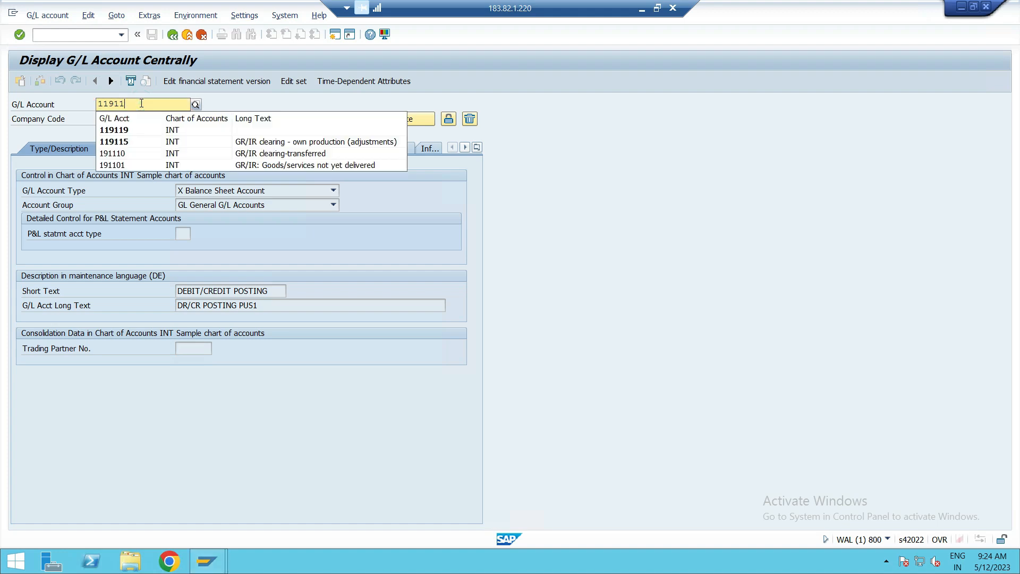
type("7")
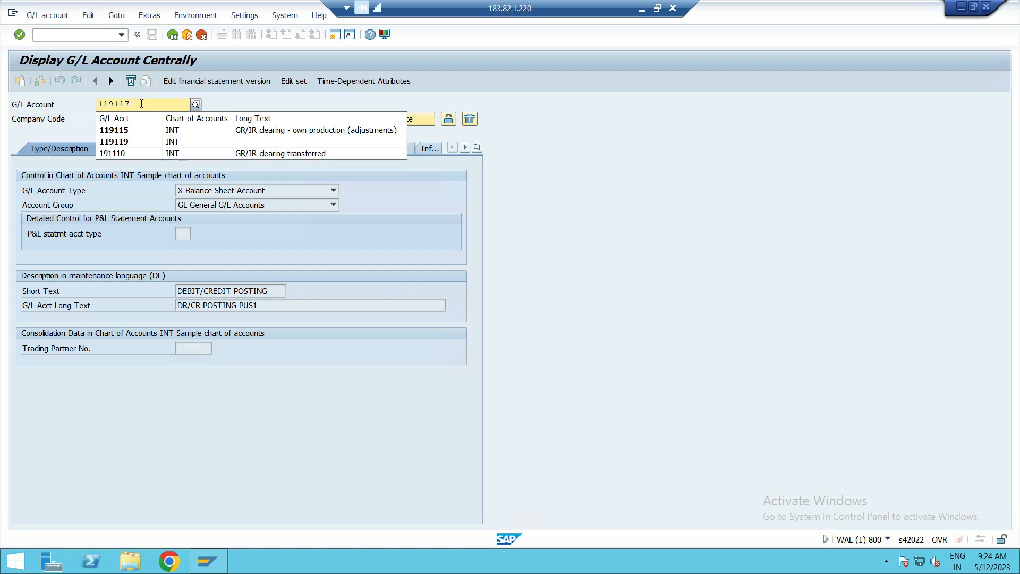
left_click(290, 97)
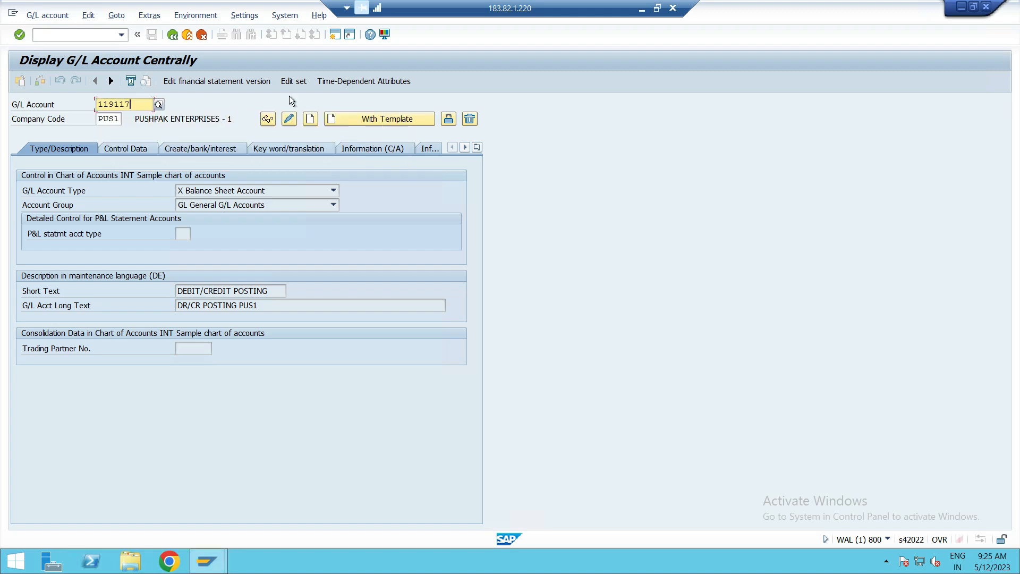
left_click(367, 119)
left_click(178, 182)
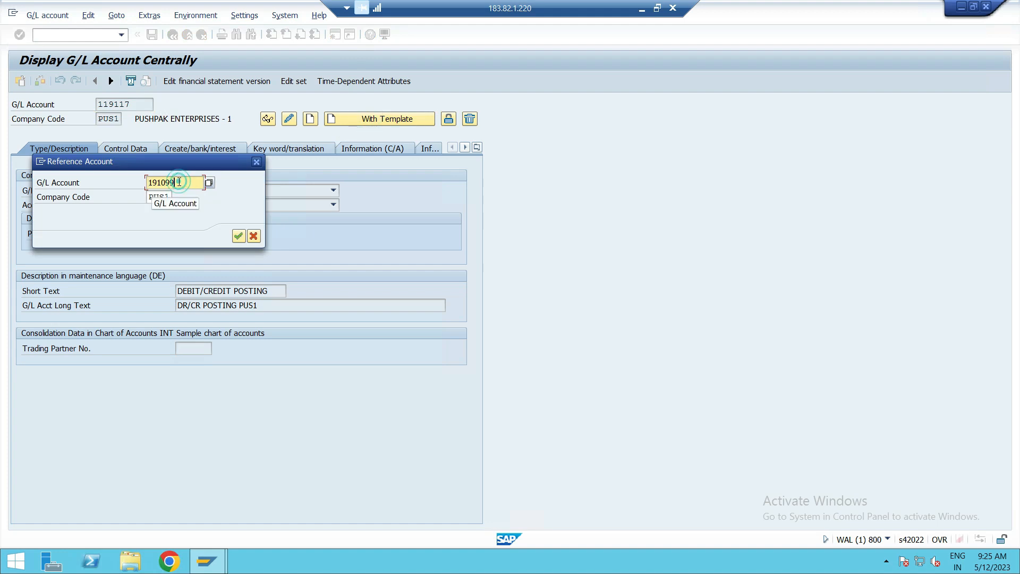
left_click(167, 198)
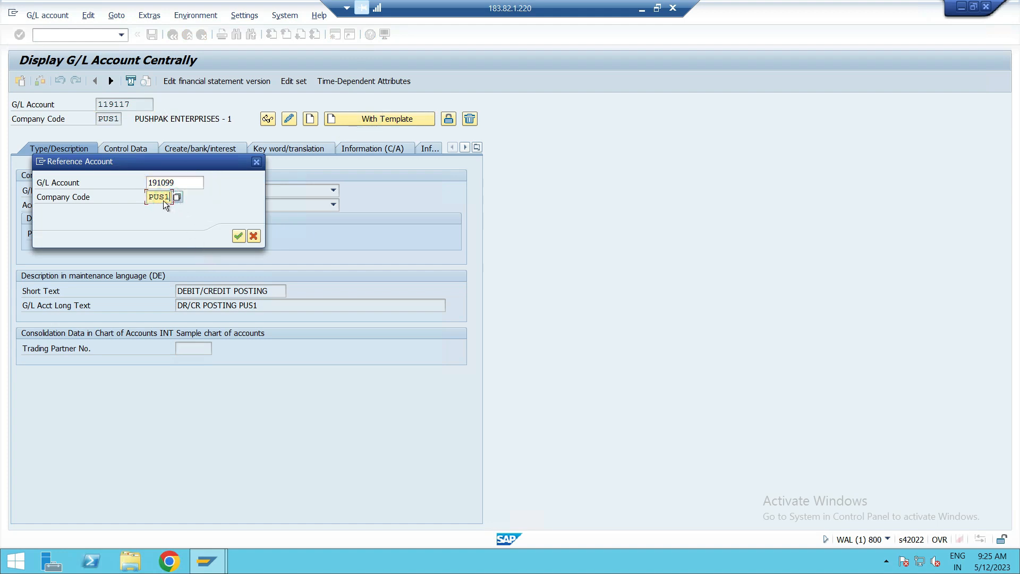
left_click(254, 236)
Start creating G/L account 119117 in company code PUS2 using account 119115 of company code PUS1 as the template.
left_click(120, 119)
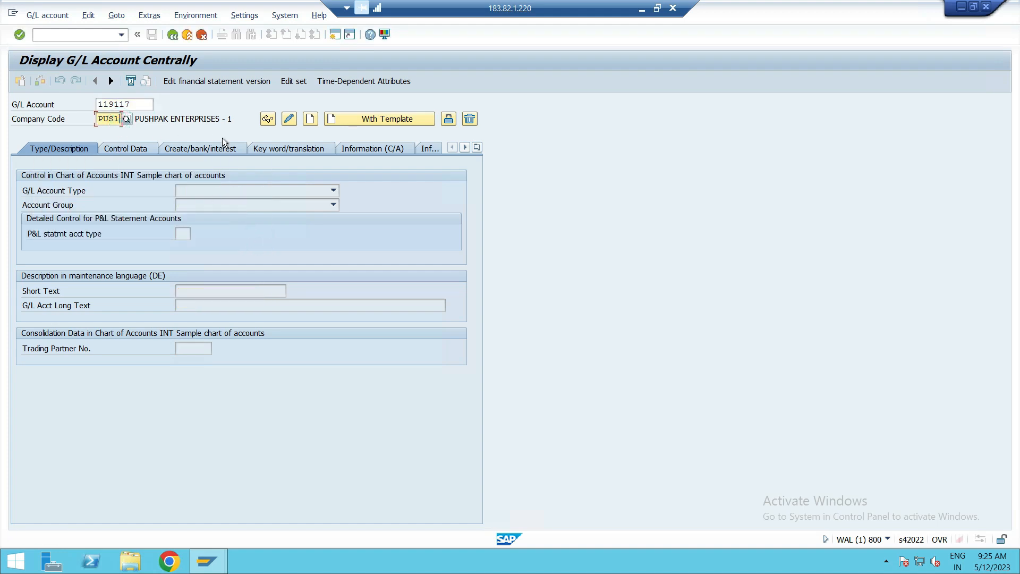
key("BackSpace")
type("2")
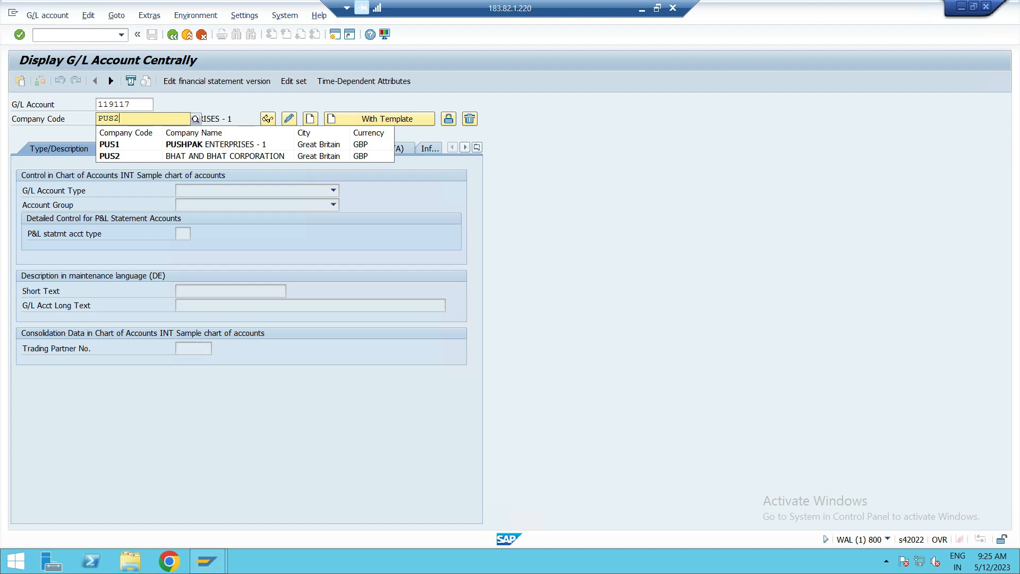
left_click(131, 144)
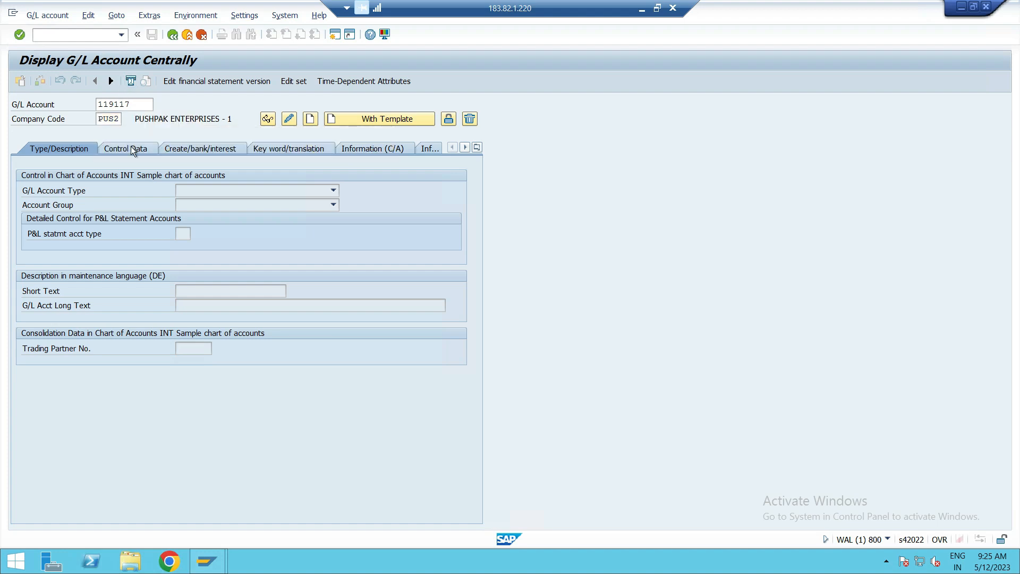
left_click(363, 121)
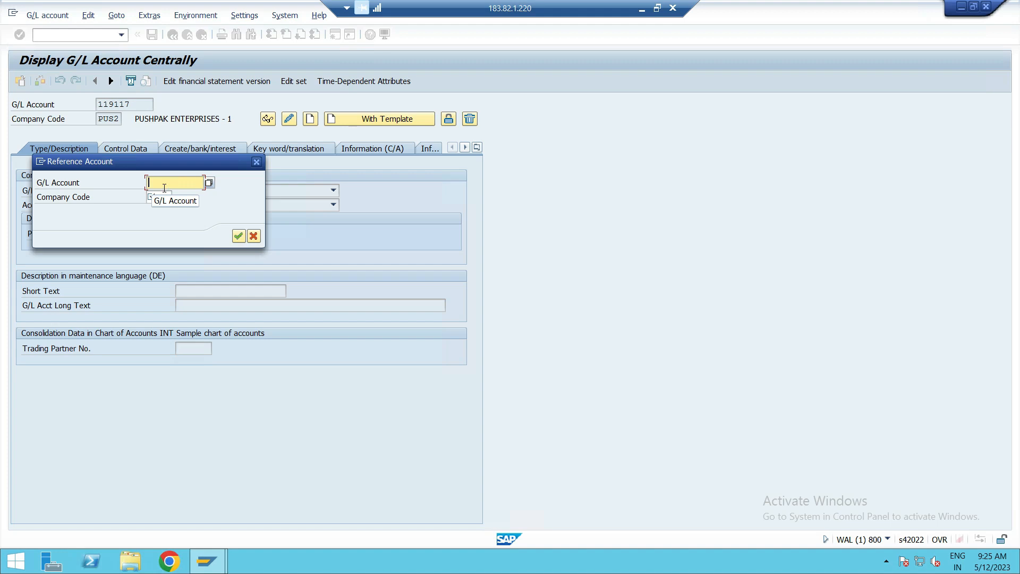
type("119115")
left_click(165, 200)
type("PUS1")
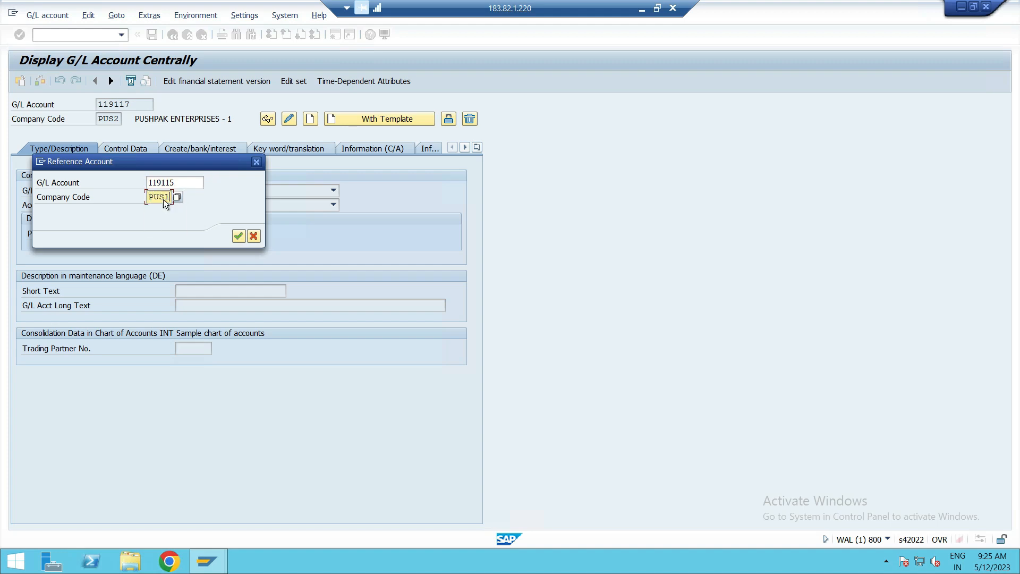
key("Return")
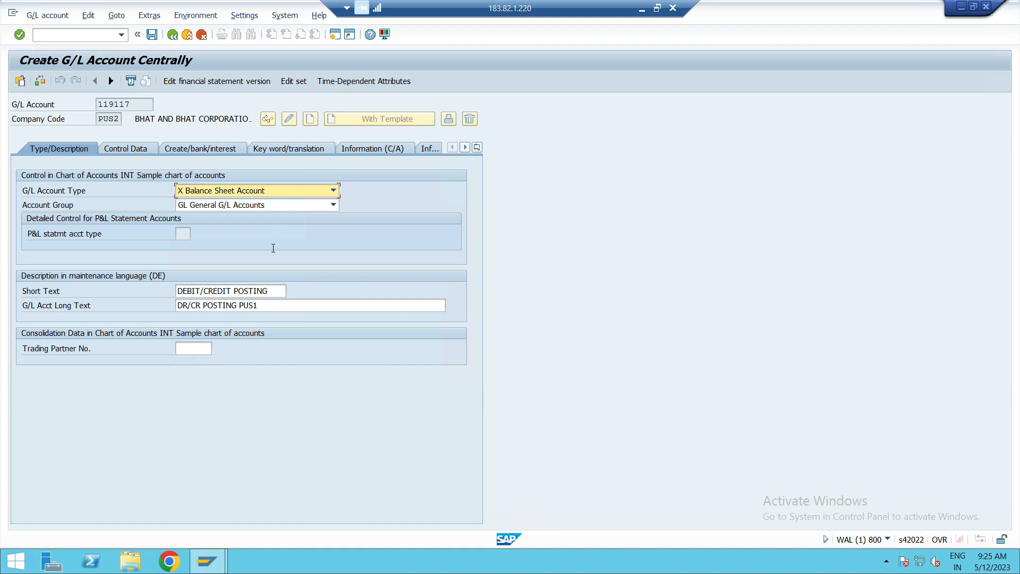
Set the long text of account 119117 to DR/CR POSTING PUS2, save the account and close the message list.
left_click(272, 307)
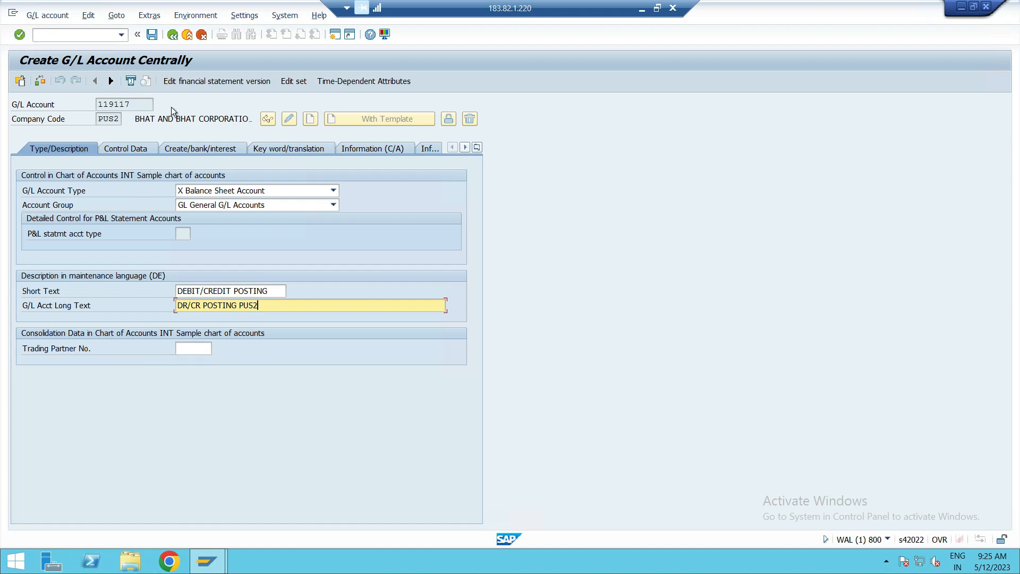
left_click(152, 35)
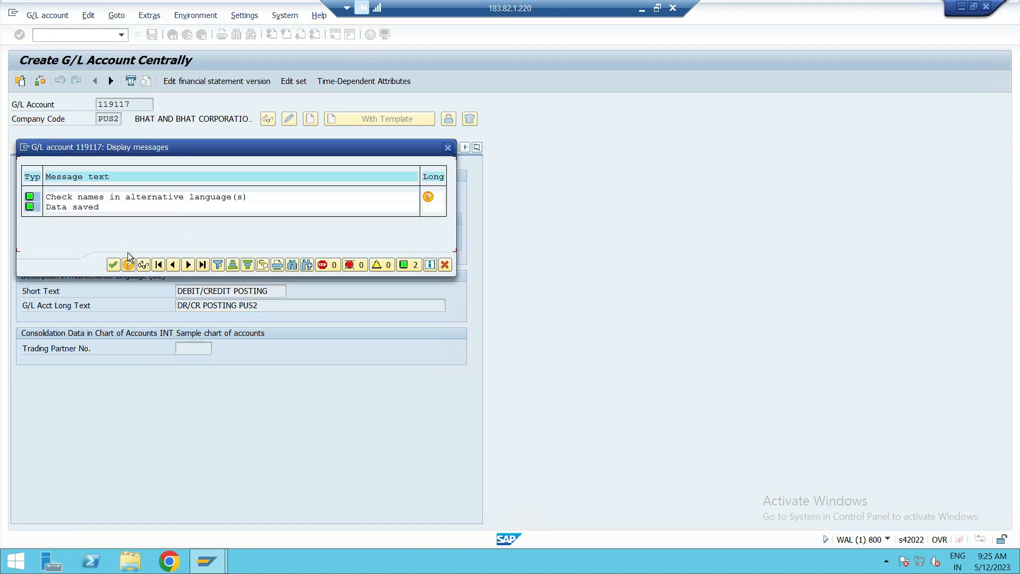
left_click(113, 265)
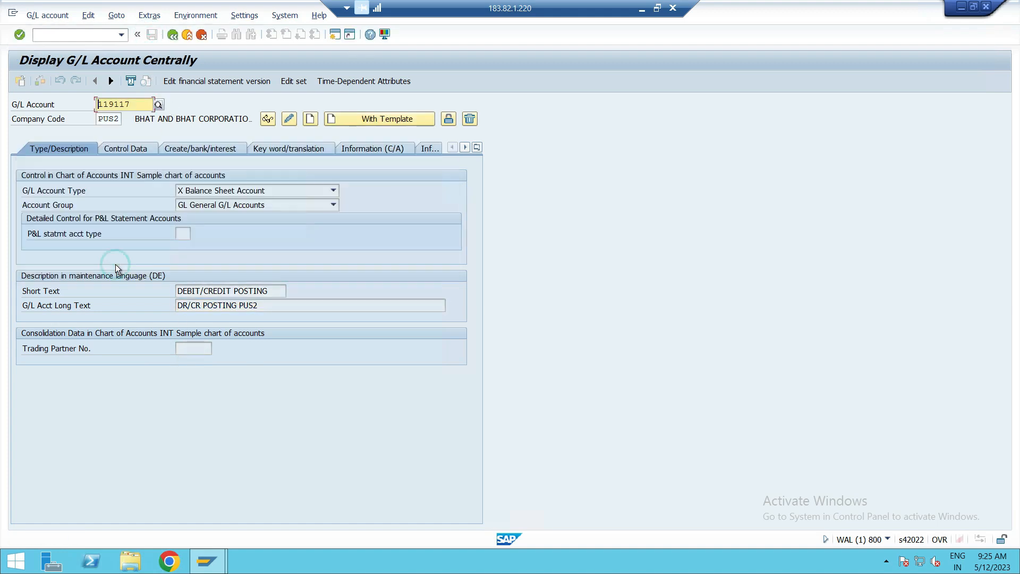
Leave G/L account maintenance and start transaction OBYA for company code clearing.
left_click(65, 35)
type("/N")
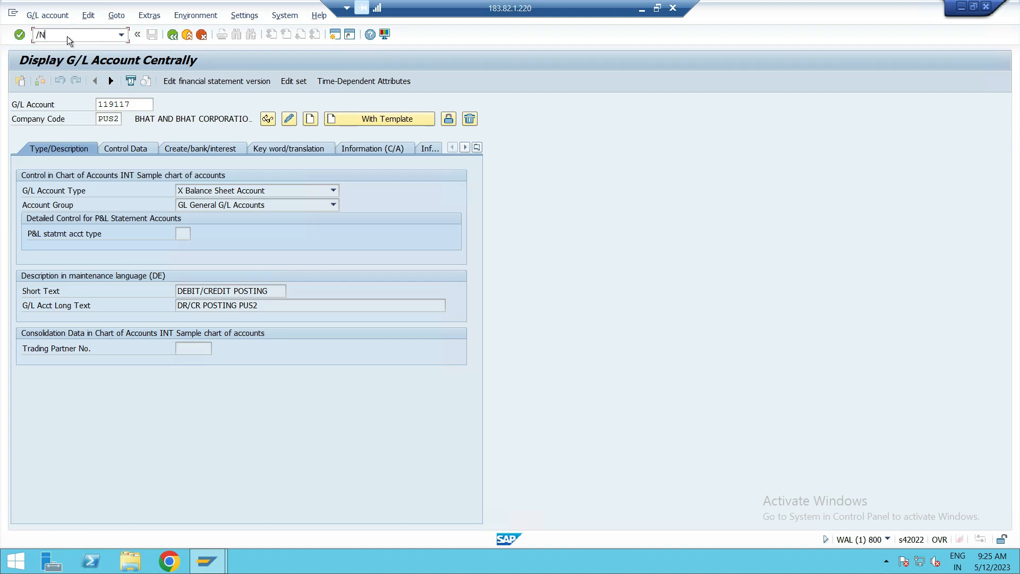
key("Return")
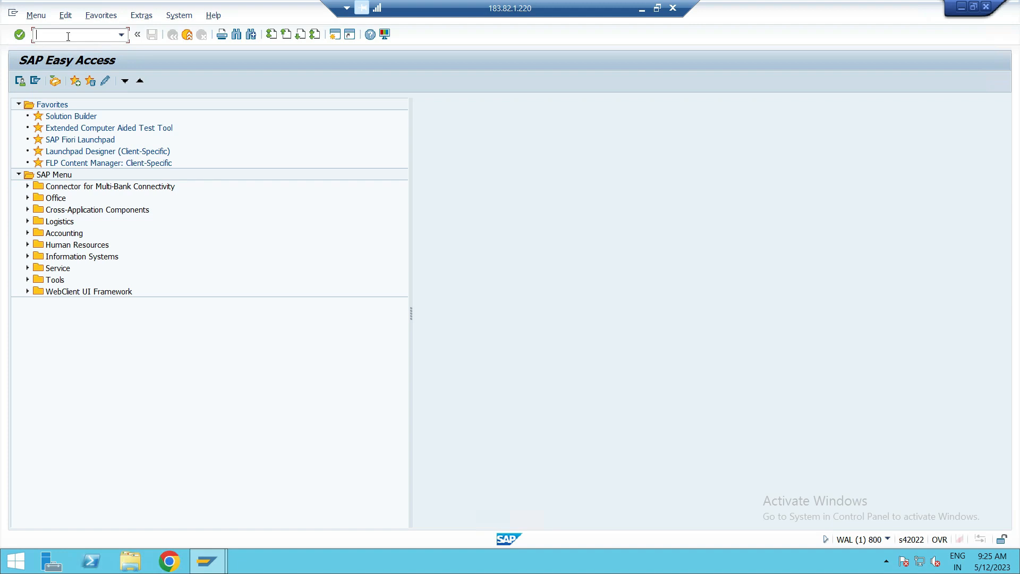
type("OBYC")
key("Return")
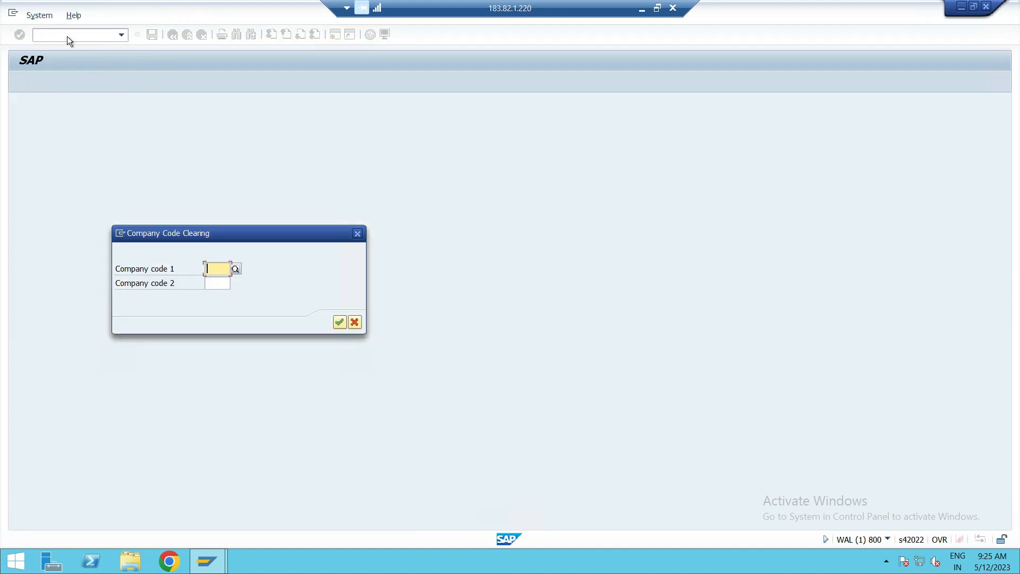
Open the clearing configuration between company code 1 PUS1 and company code 2 PUS2.
type("PUS1")
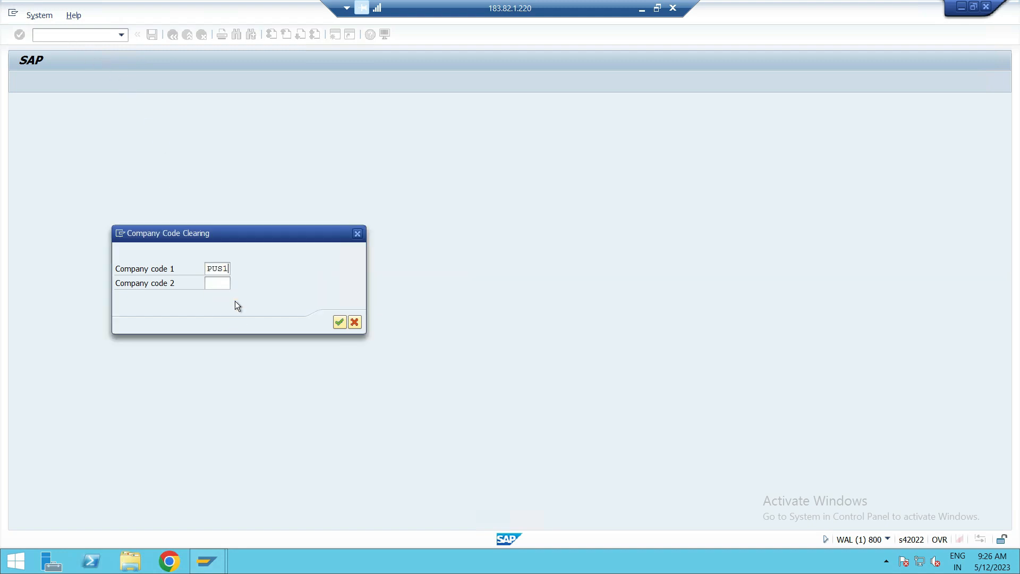
left_click(234, 298)
left_click(218, 281)
type("PUS2")
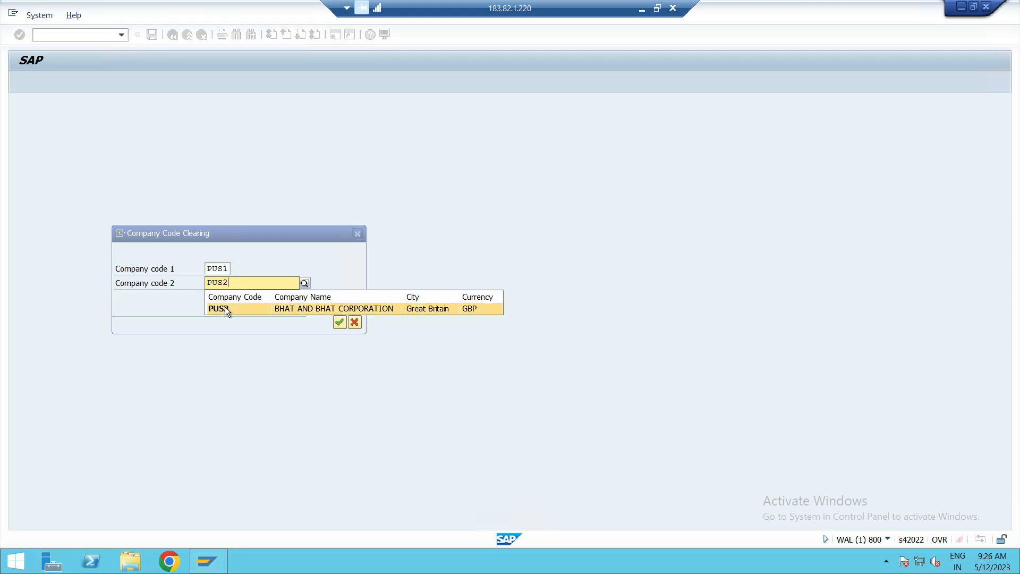
left_click(225, 308)
left_click(339, 322)
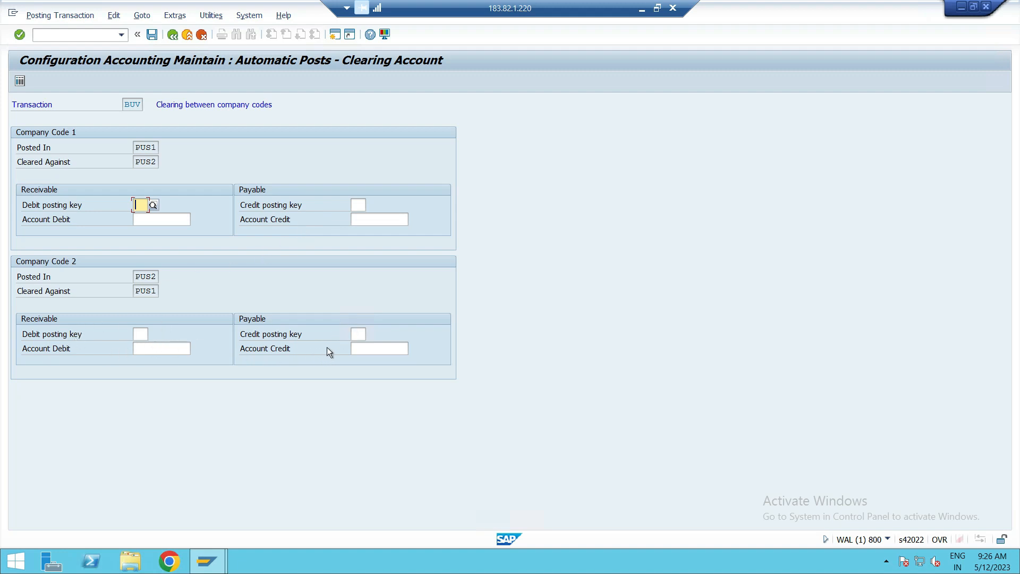
Look up the posting keys and choose 40 (Debit entry) as the receivable debit posting key for postings in PUS1.
left_click(140, 206)
left_click(153, 205)
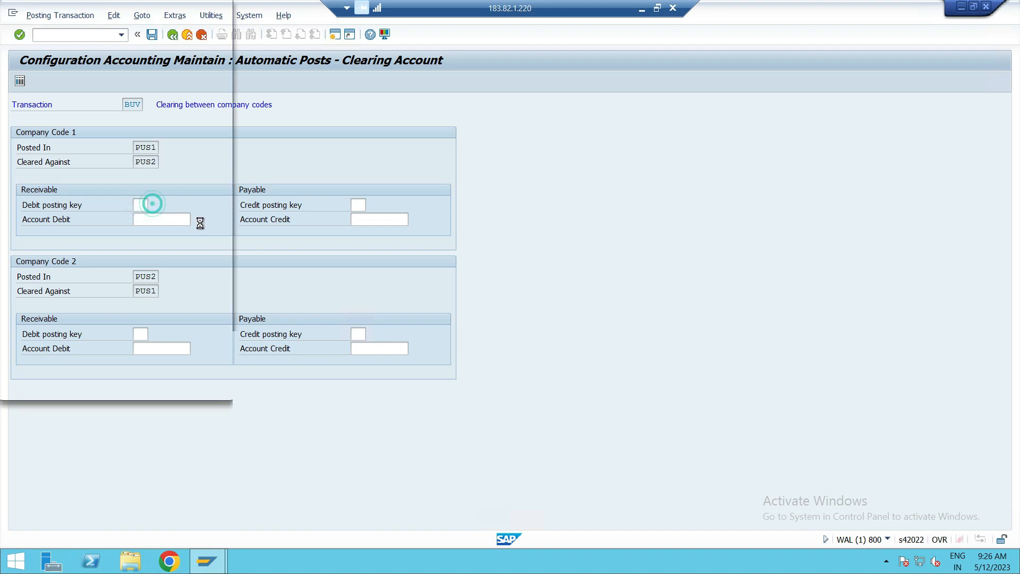
left_click_drag(130, 20, 576, 38)
scroll(520, 206, "down", 12)
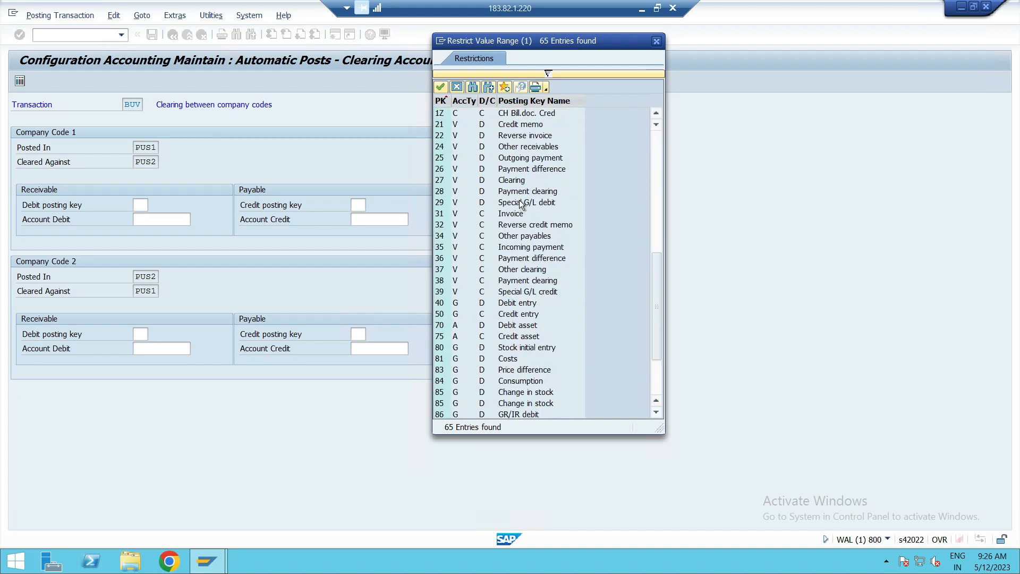
scroll(503, 303, "up", 5)
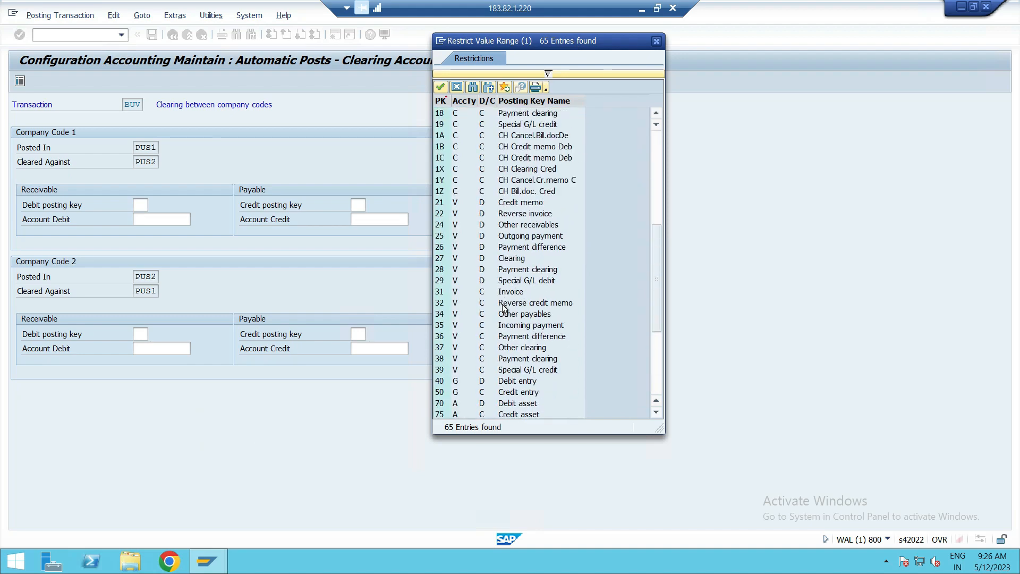
scroll(504, 307, "up", 2)
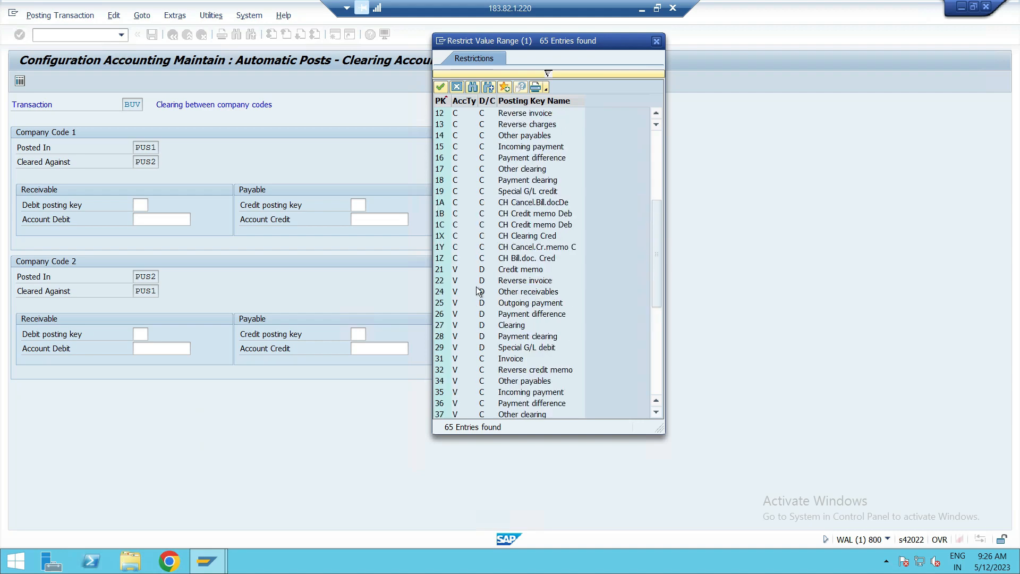
scroll(481, 285, "up", 2)
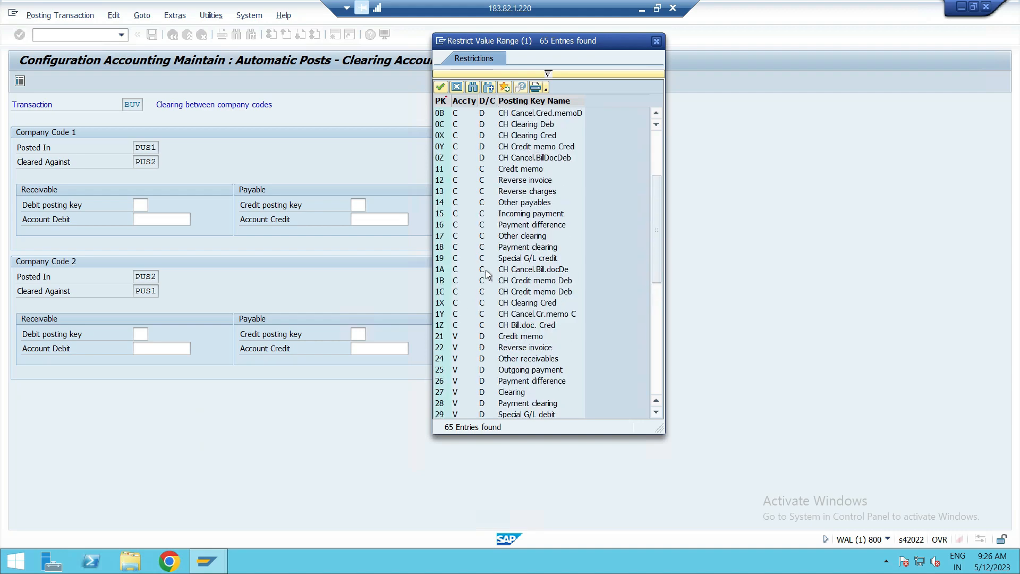
scroll(486, 274, "down", 4)
scroll(484, 273, "up", 2)
scroll(481, 272, "down", 3)
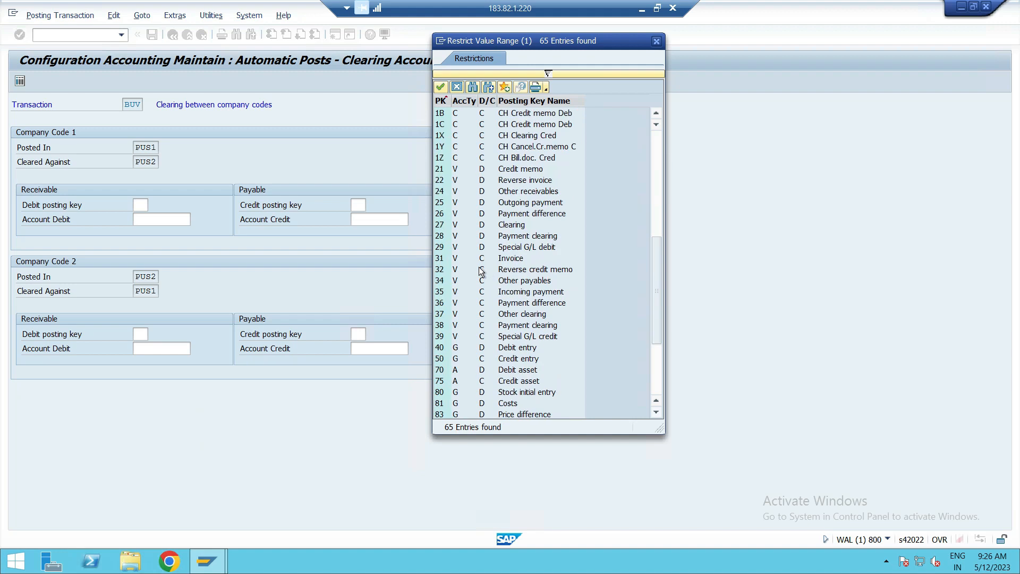
left_click(441, 347)
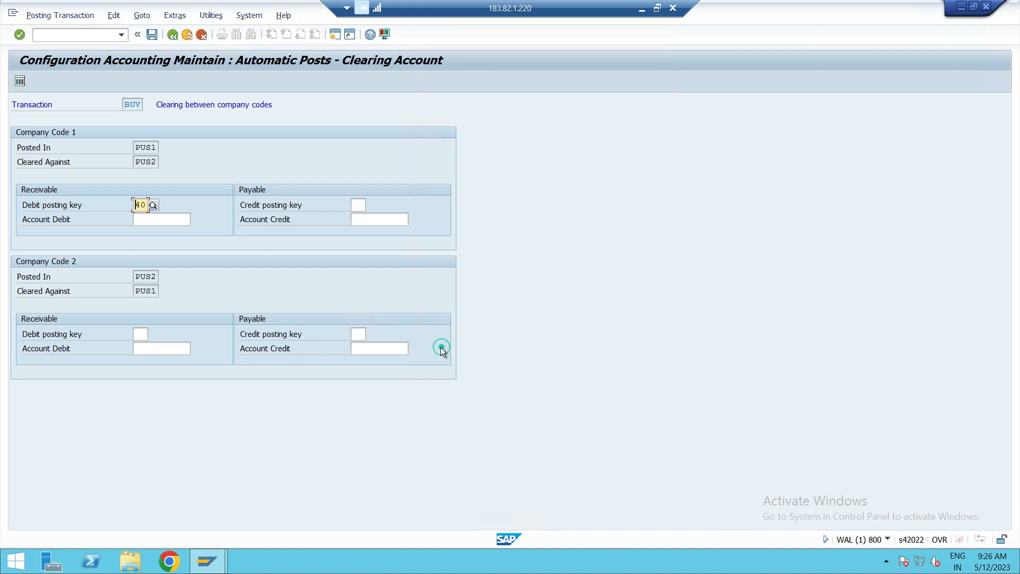
Look up the posting keys and choose 50 (Credit entry) as the payable credit posting key for postings in PUS1.
left_click(361, 205)
left_click(369, 205)
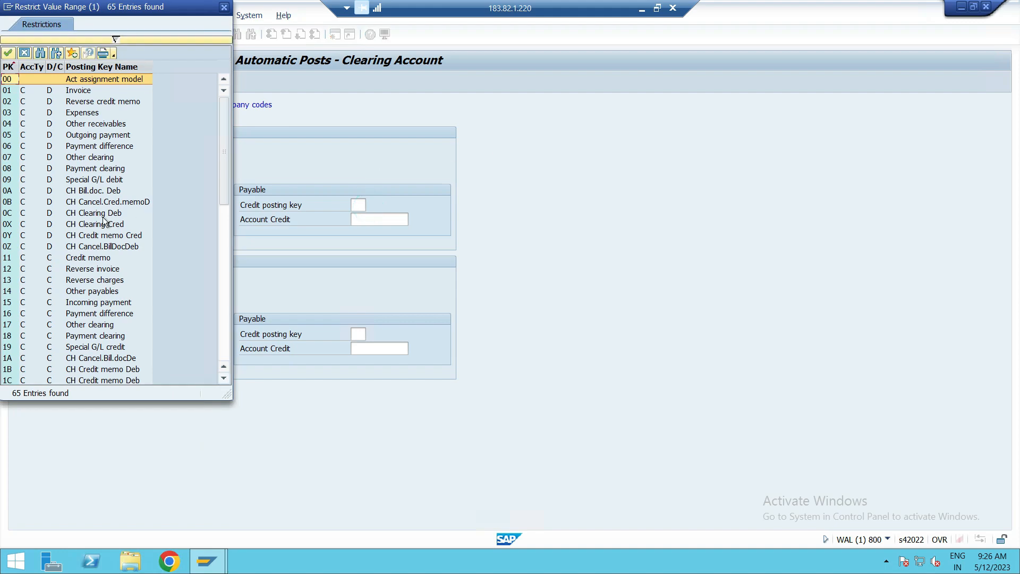
scroll(93, 234, "down", 4)
scroll(79, 257, "down", 4)
scroll(78, 258, "down", 2)
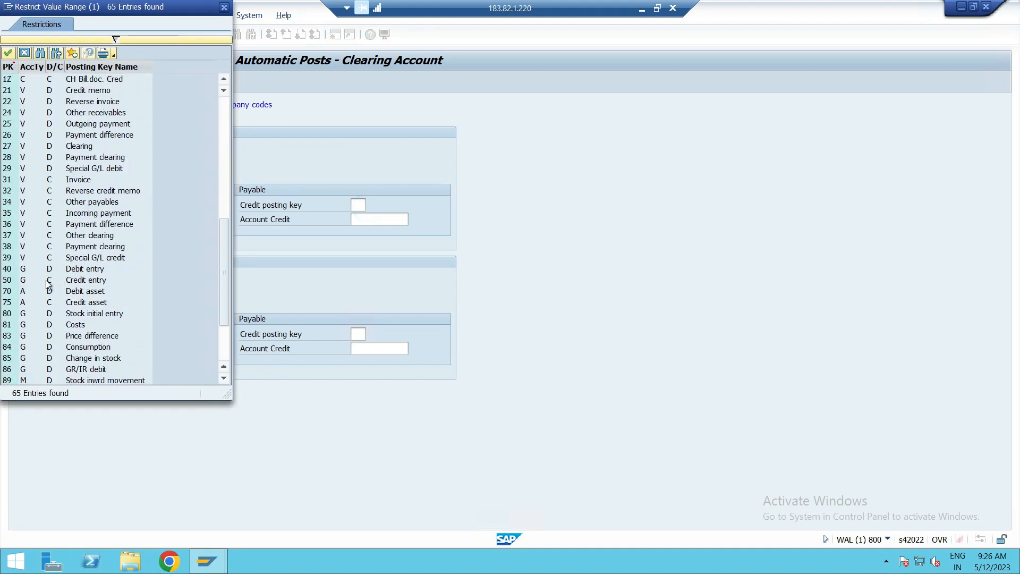
left_click(78, 282)
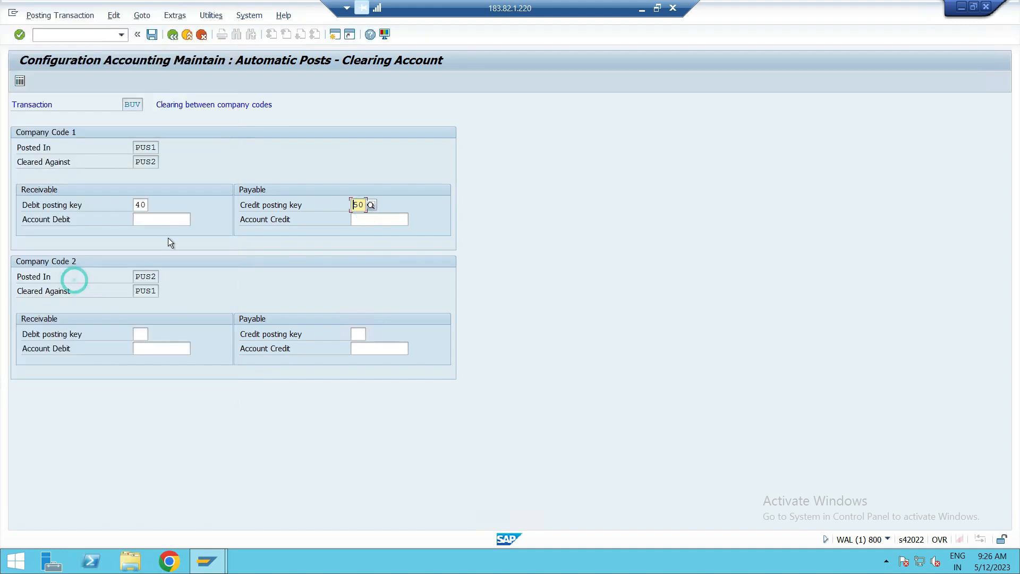
Enter G/L account 119115 as both the debit account and the credit account for postings in PUS1.
left_click(151, 219)
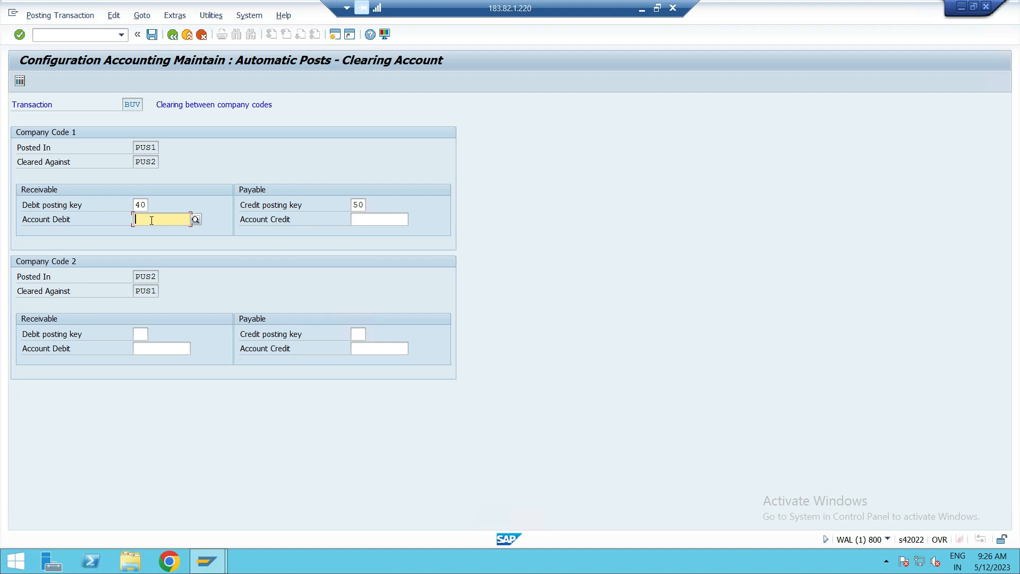
type("119115")
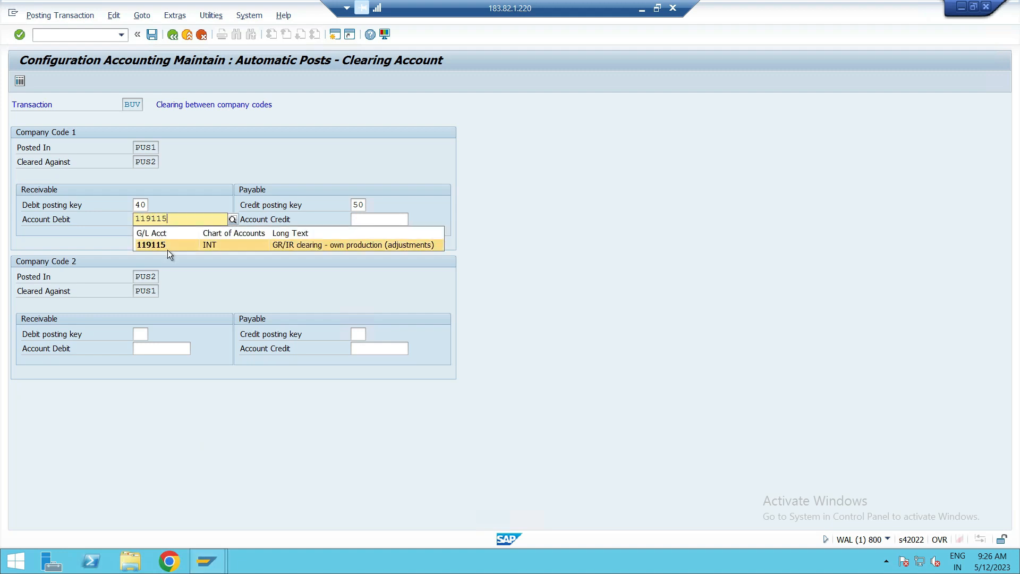
left_click(167, 249)
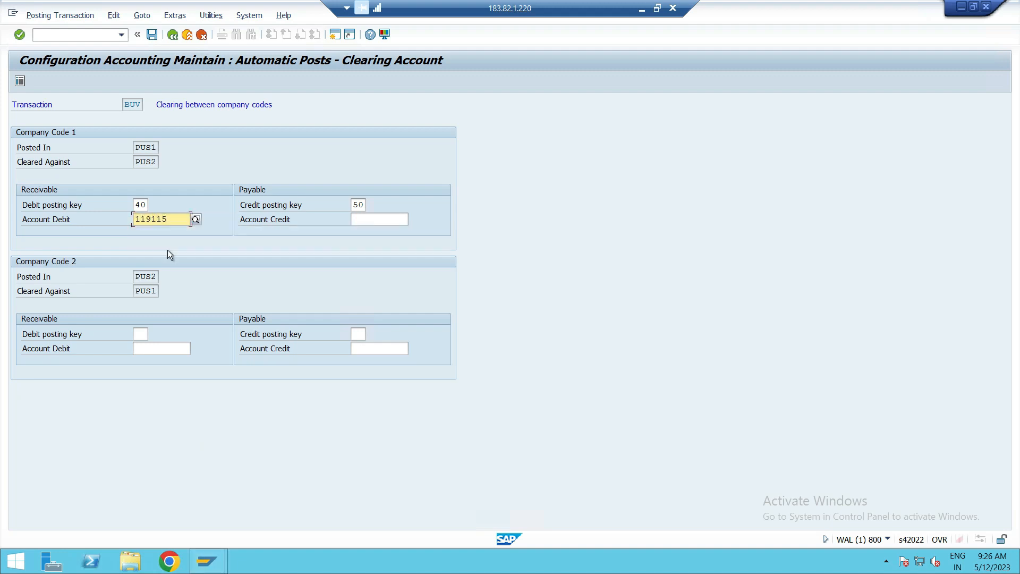
left_click(371, 211)
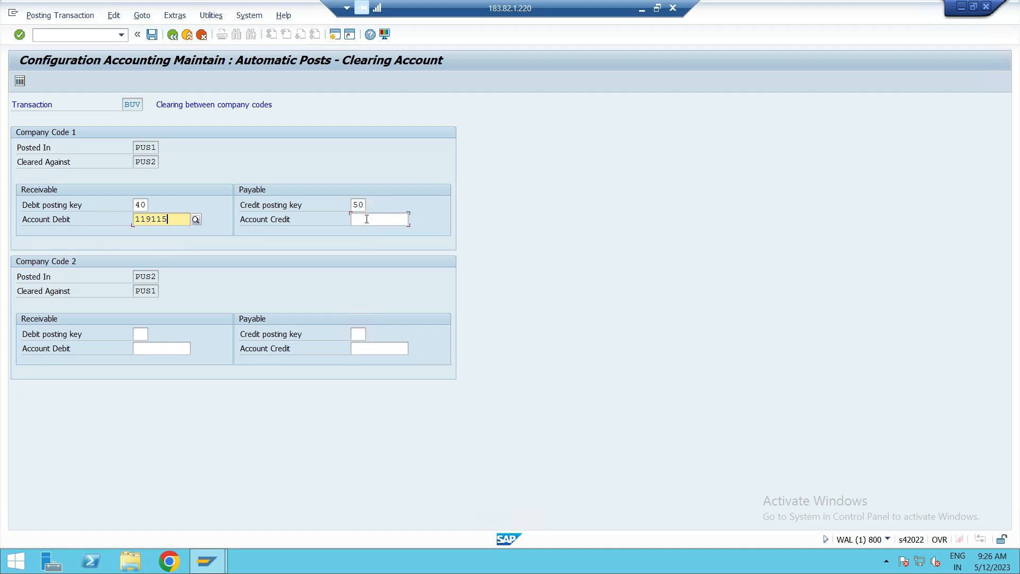
left_click(366, 219)
type("11911")
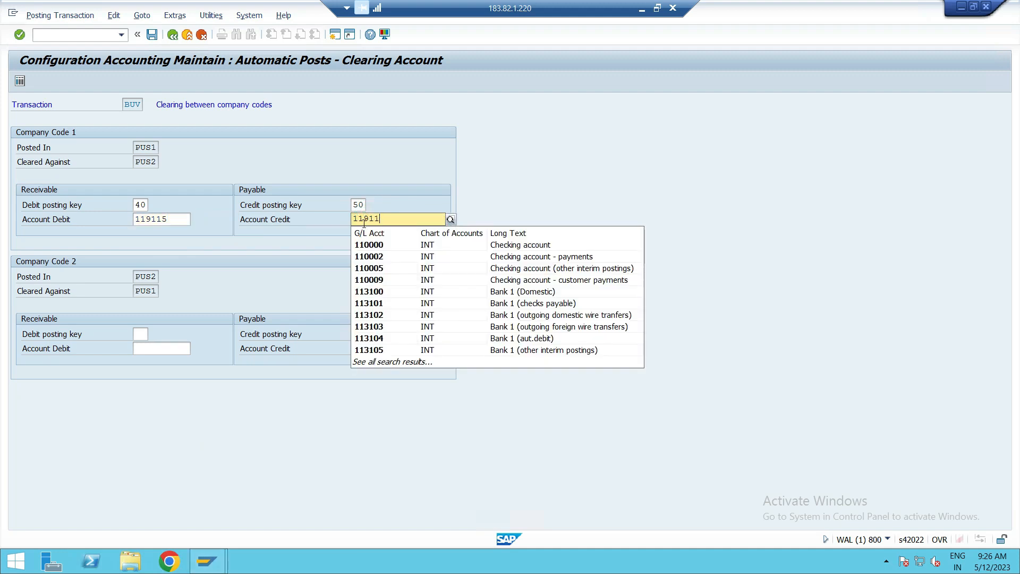
type("5")
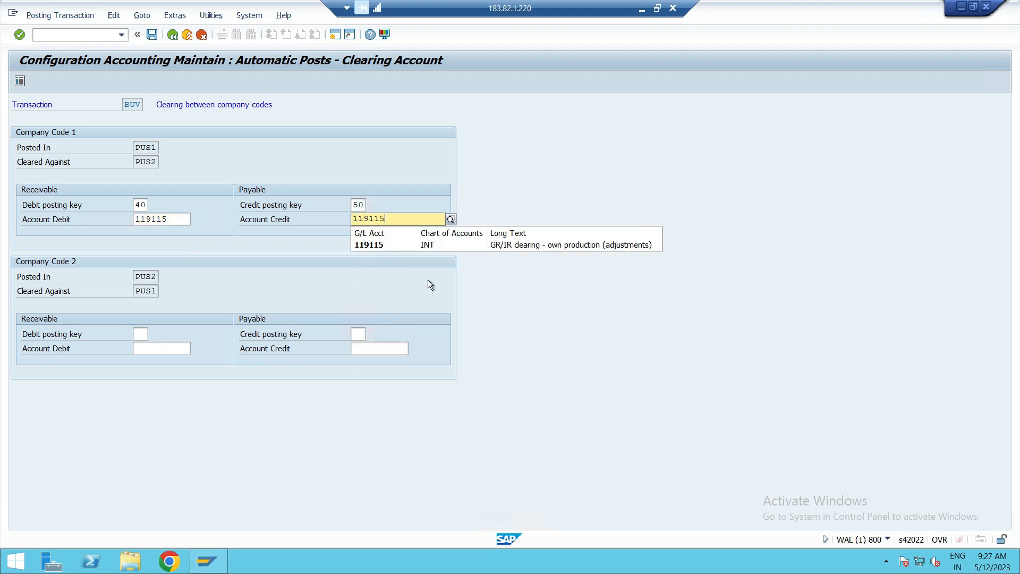
left_click(378, 247)
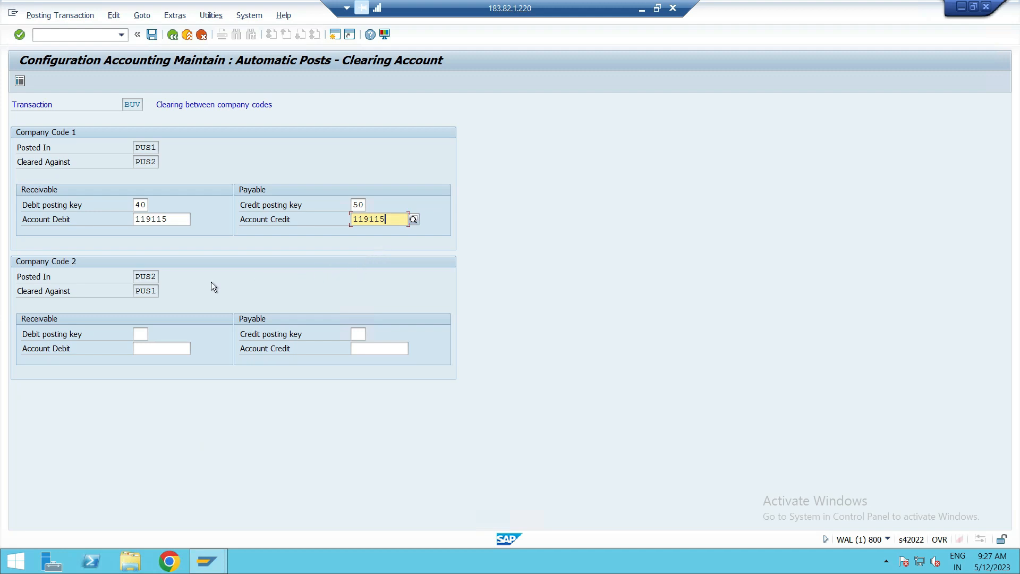
Clear the debit account for postings in PUS1 and enter 119115 again.
left_click_drag(173, 221, 90, 219)
key("BackSpace")
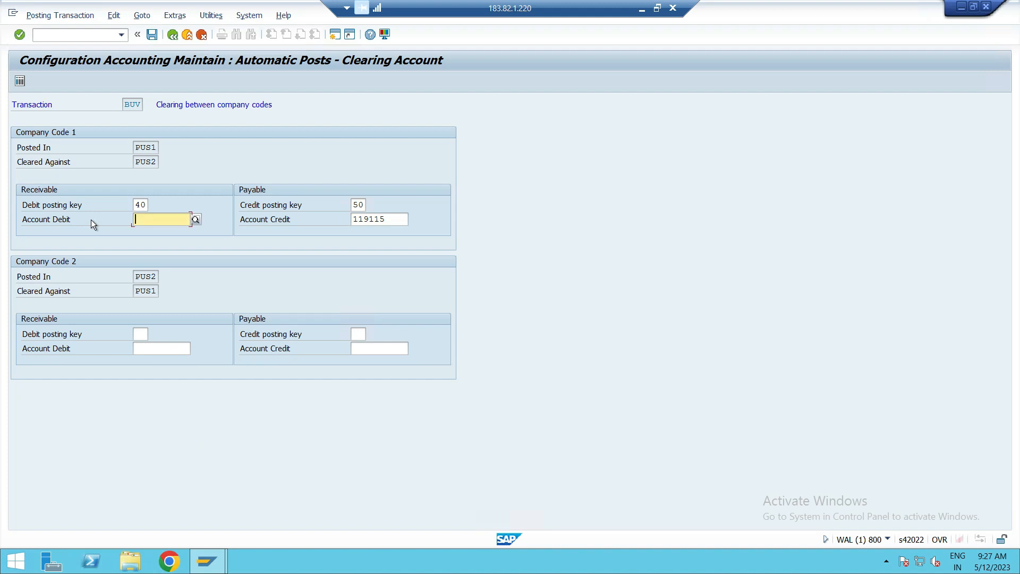
type("191")
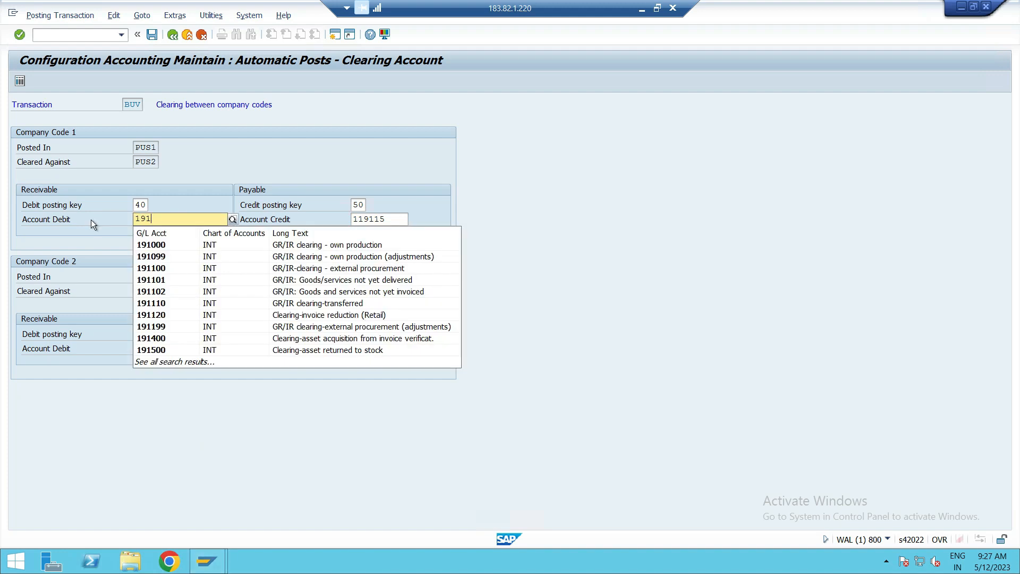
type("11")
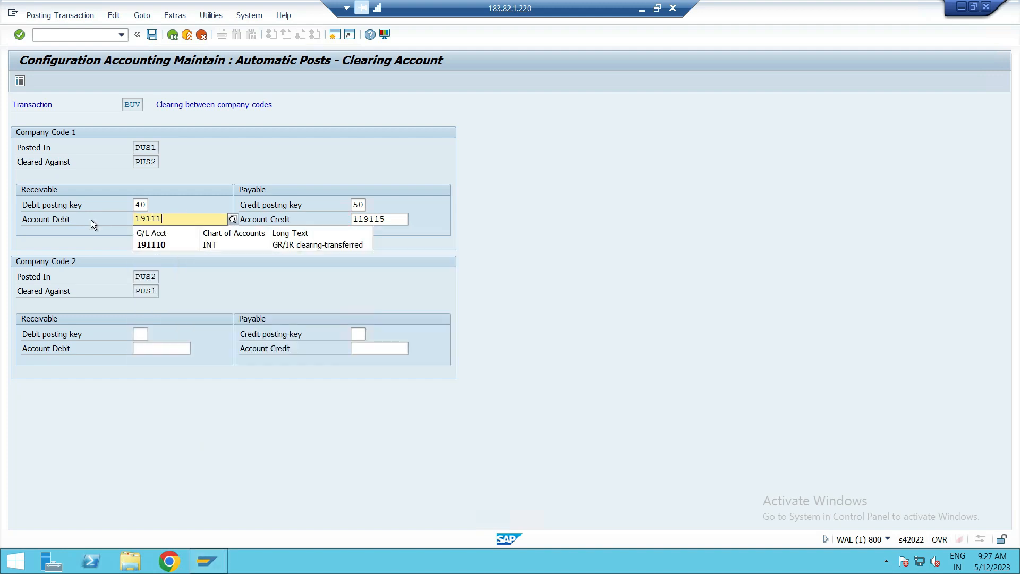
type("5")
key("BackSpace")
key("BackSpace")
key("BackSpace")
key("BackSpace")
key("BackSpace")
type("19115")
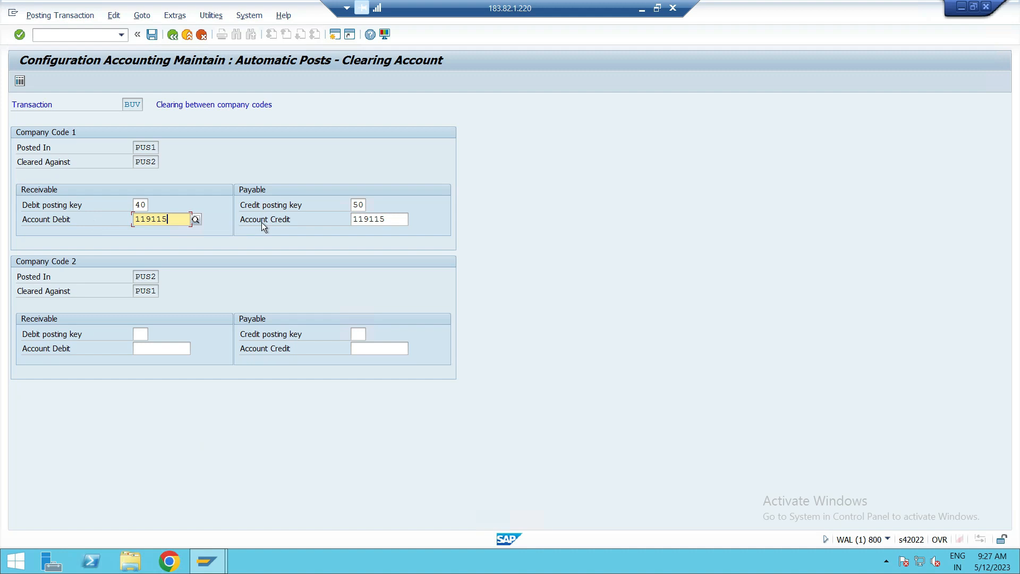
Set the debit posting key to 40 and the credit posting key to 50 for postings in PUS2.
left_click(141, 334)
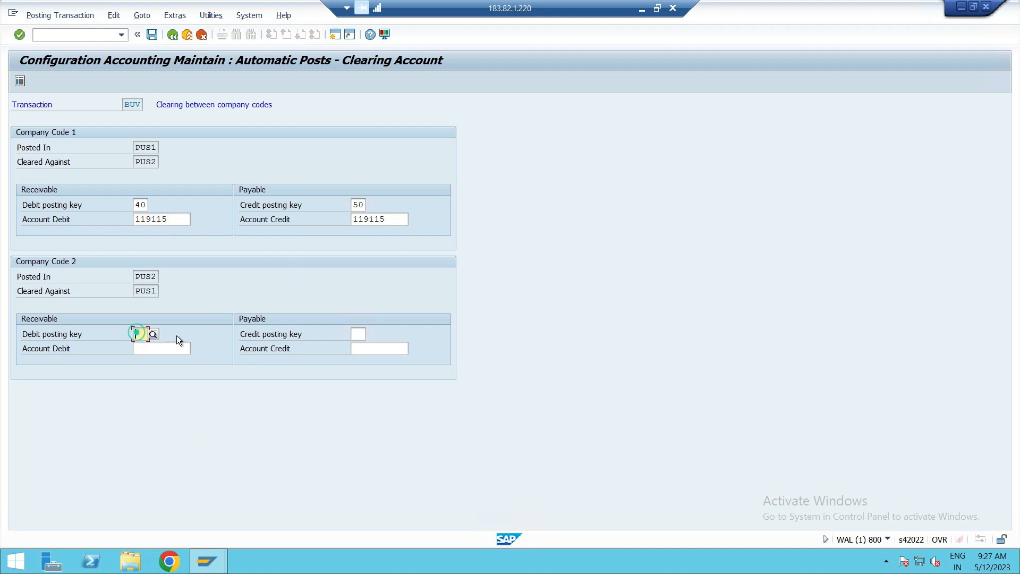
type("40")
left_click(167, 364)
left_click(165, 363)
left_click(356, 334)
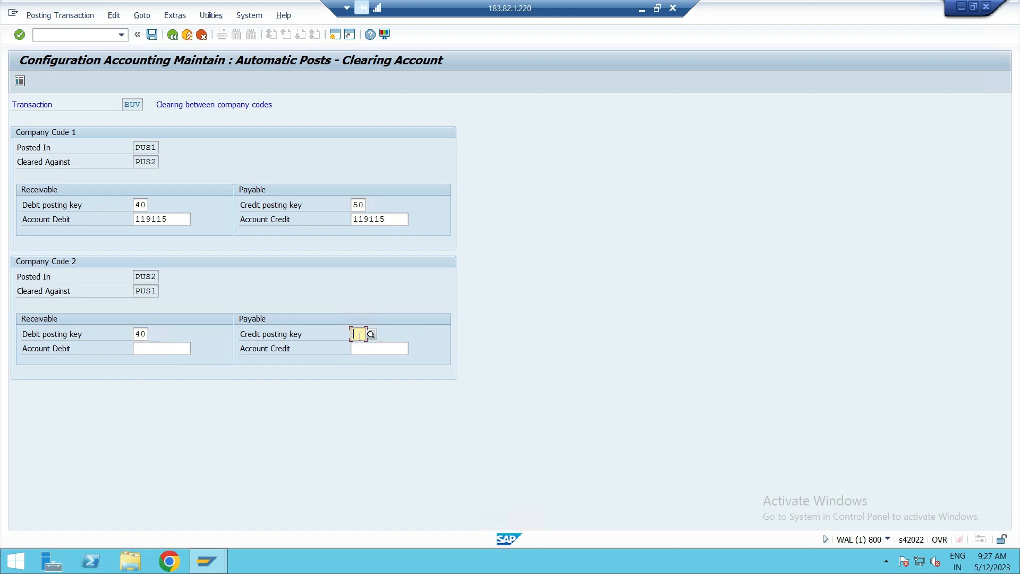
type("50")
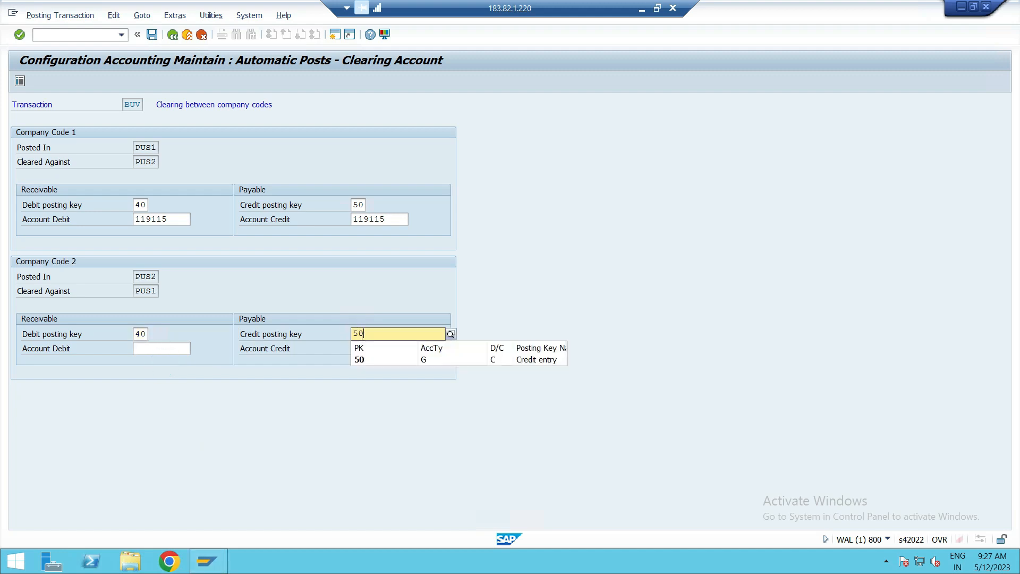
left_click(366, 358)
Enter G/L account 119117 as both the debit account and the credit account for postings in PUS2.
left_click(159, 349)
type("119")
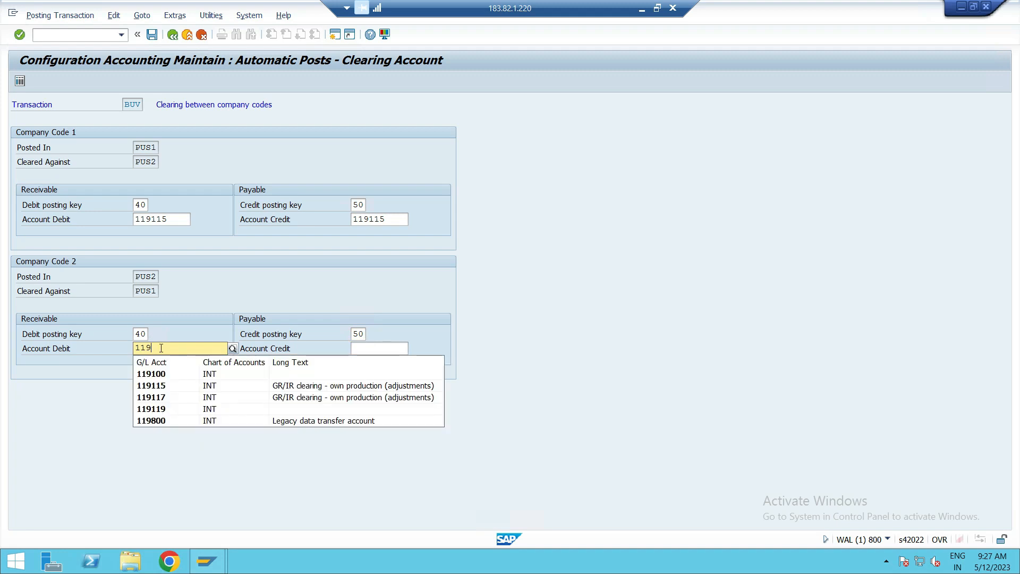
type("117")
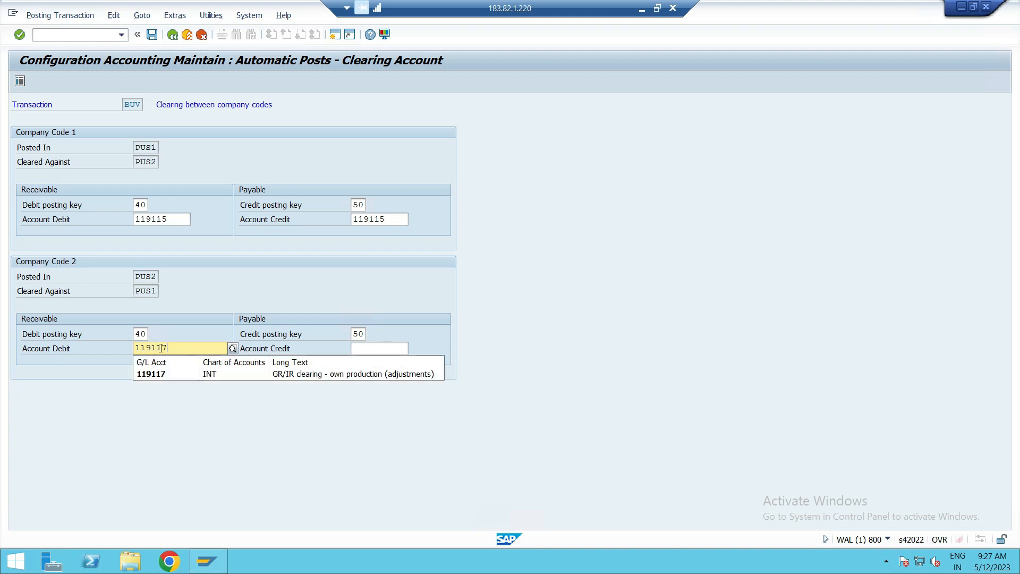
left_click(144, 375)
left_click(396, 350)
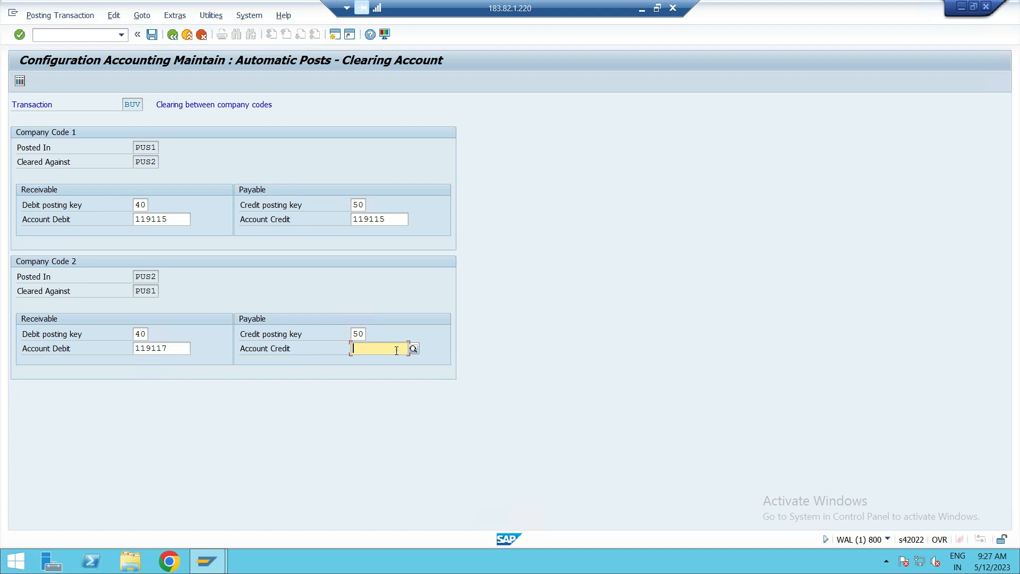
type("119")
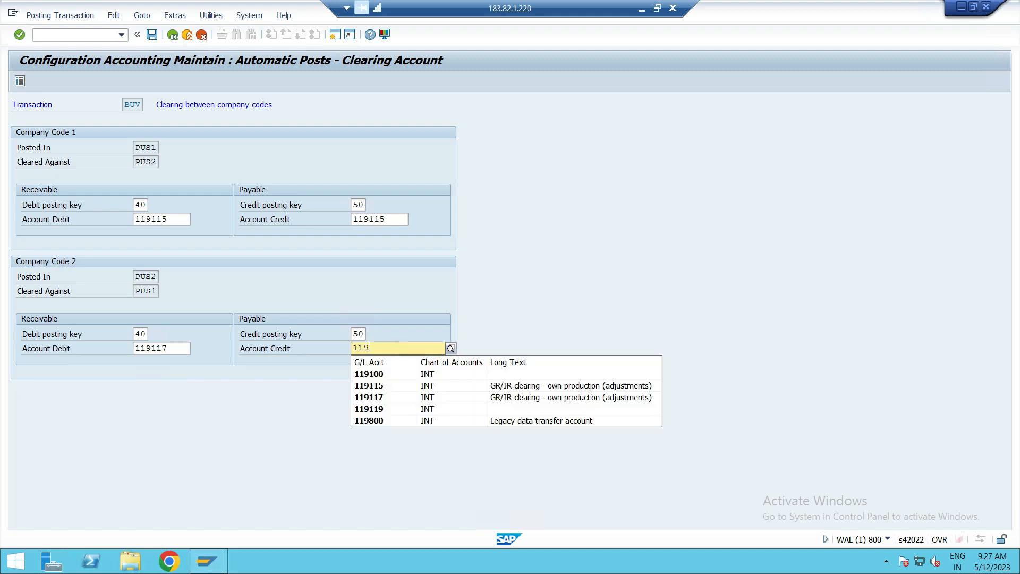
type("117")
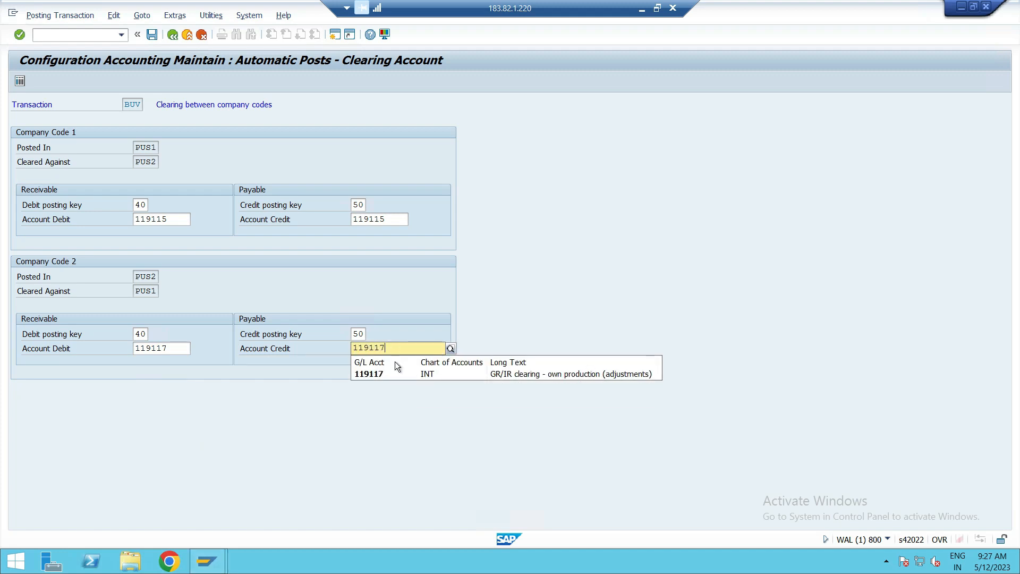
left_click(396, 374)
Confirm and save the clearing configuration between PUS1 and PUS2, and return to the SAP Easy Access screen.
left_click(334, 492)
key("Return")
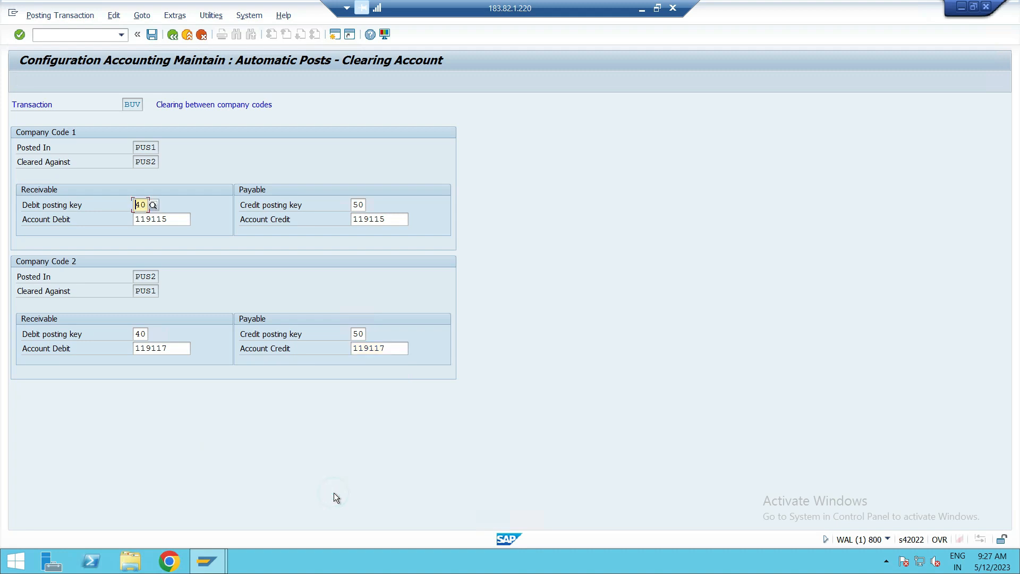
left_click(151, 35)
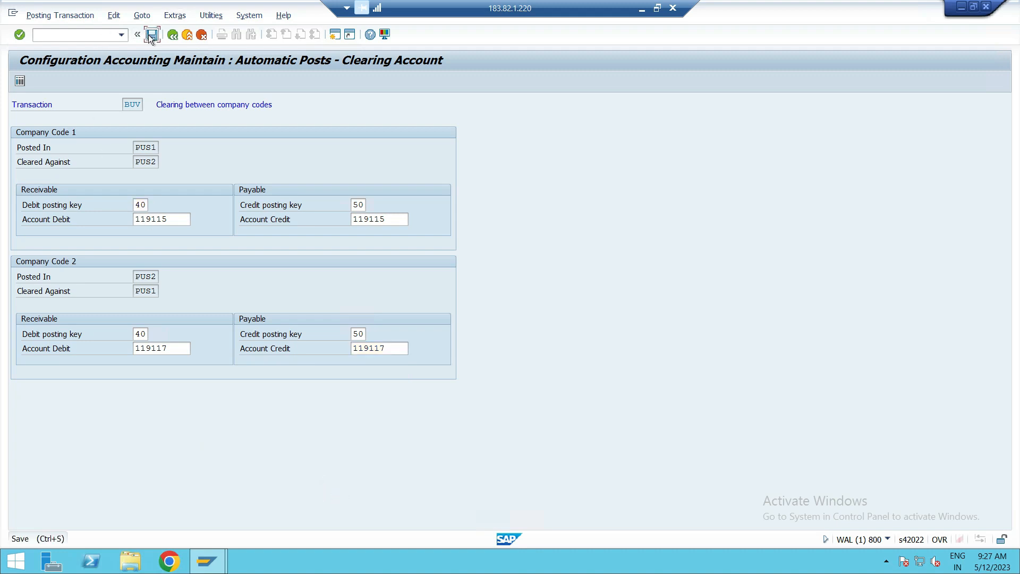
left_click(248, 207)
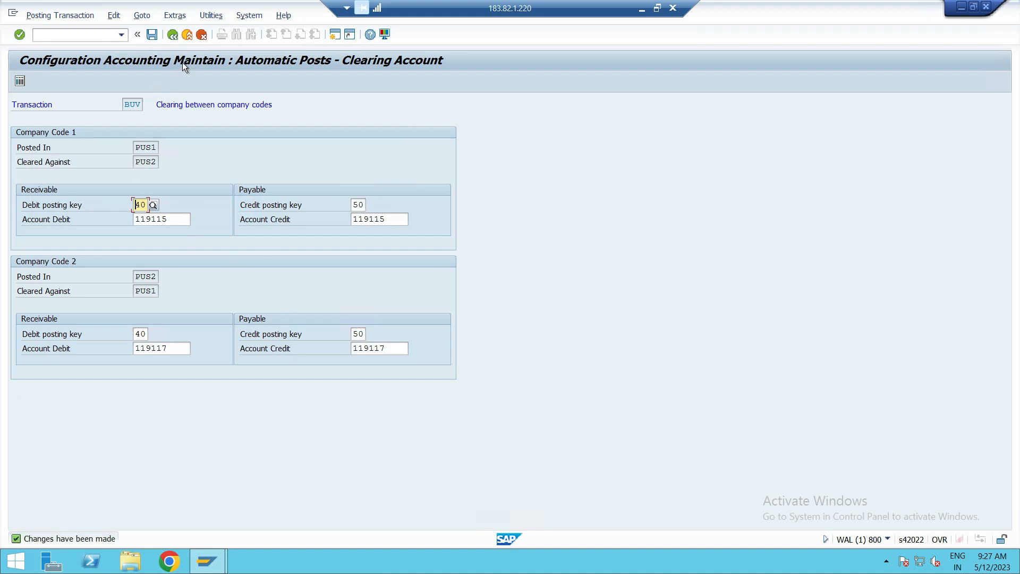
left_click(173, 39)
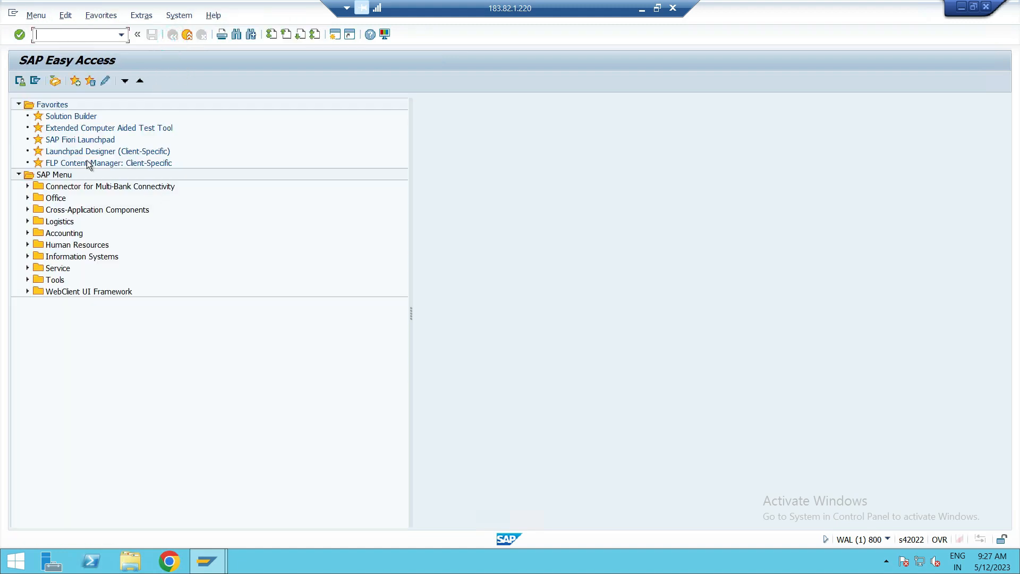